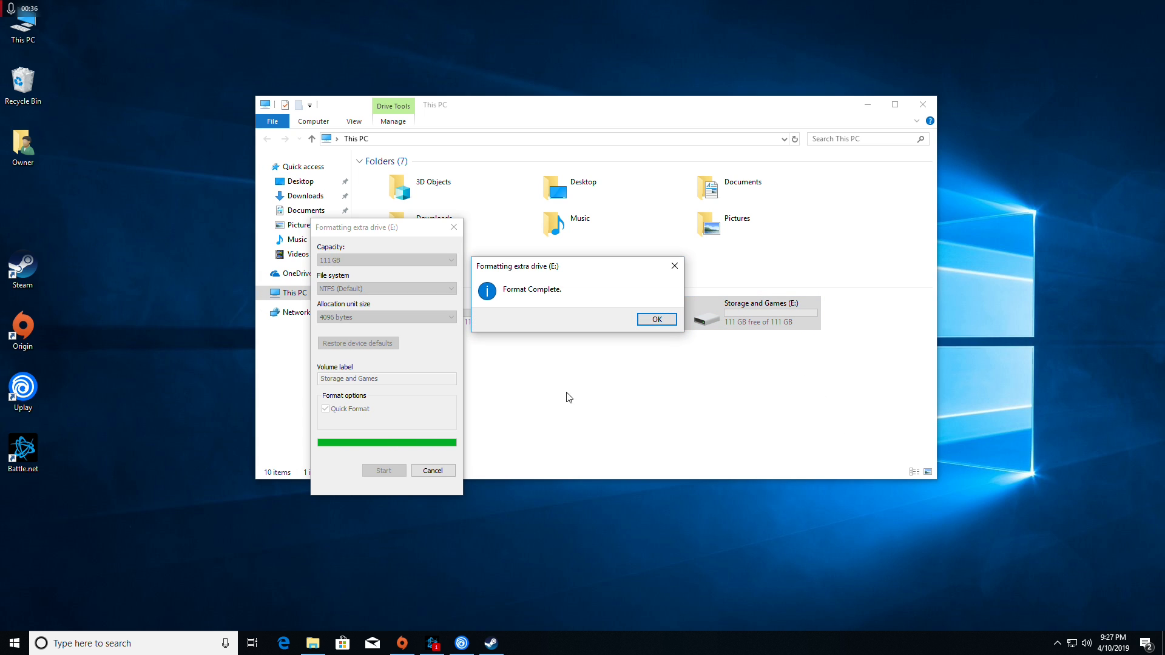
Dismiss the format completion notice for drive E: and close the format dialog and the This PC window.
left_click(655, 317)
left_click(433, 472)
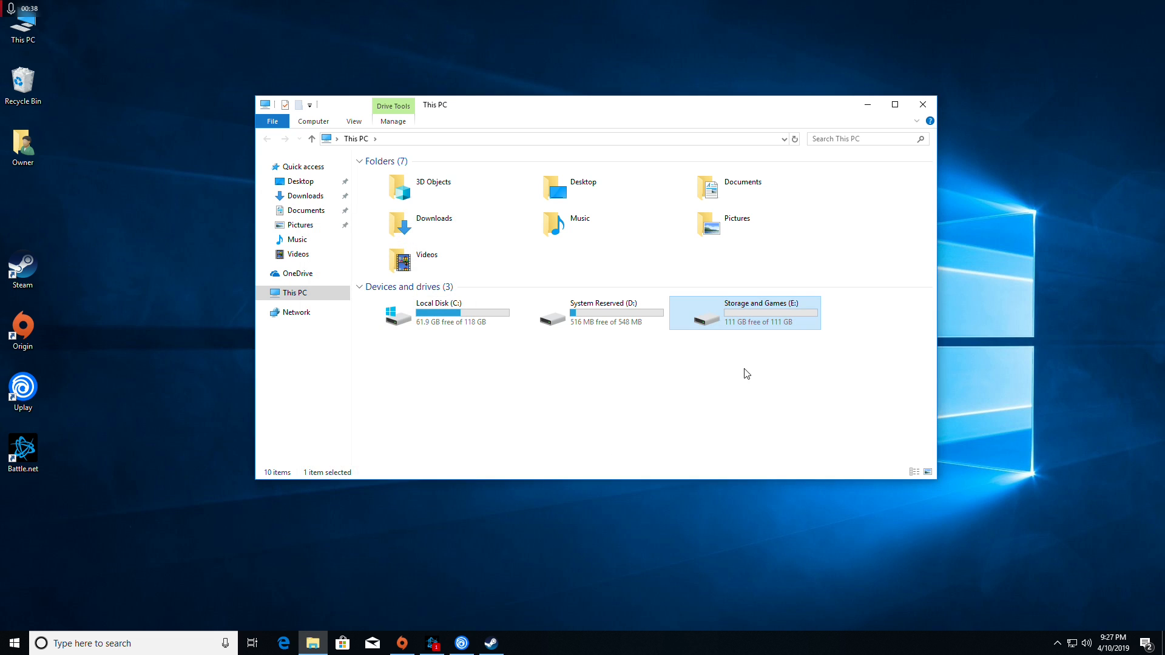
left_click(745, 370)
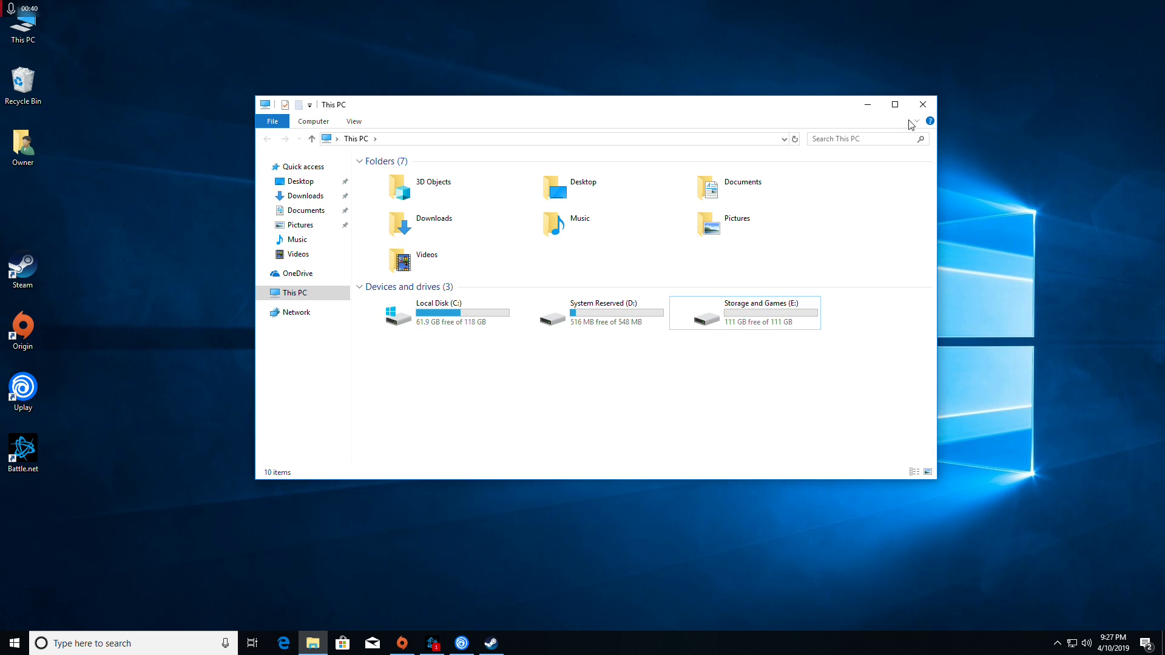
left_click(923, 105)
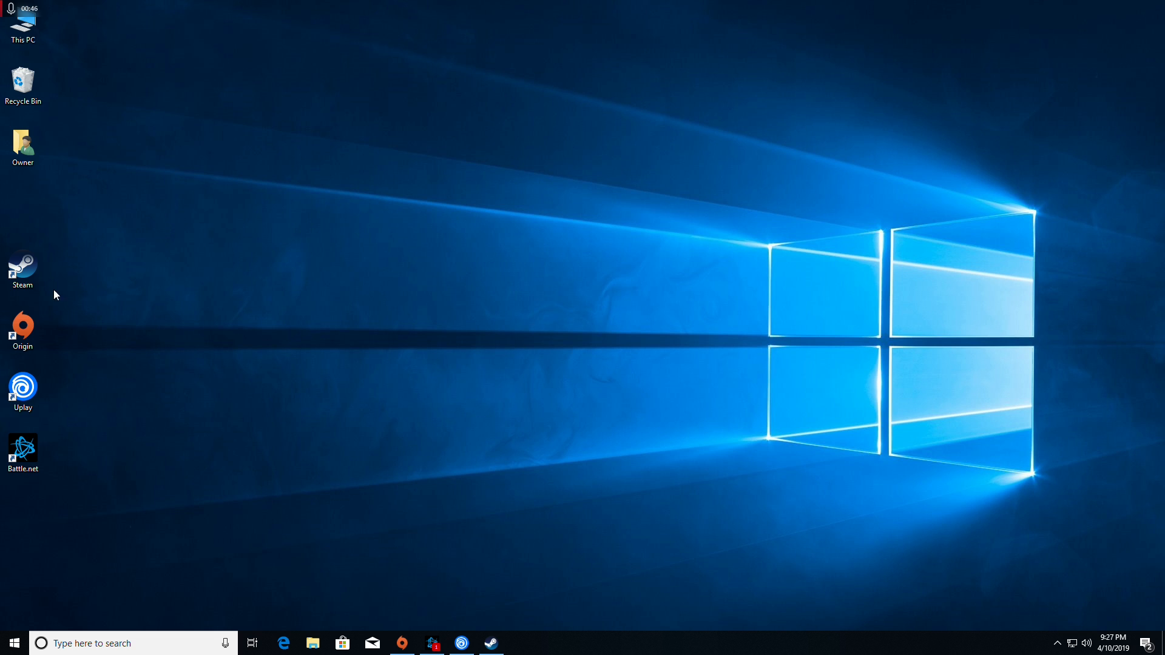
key("super")
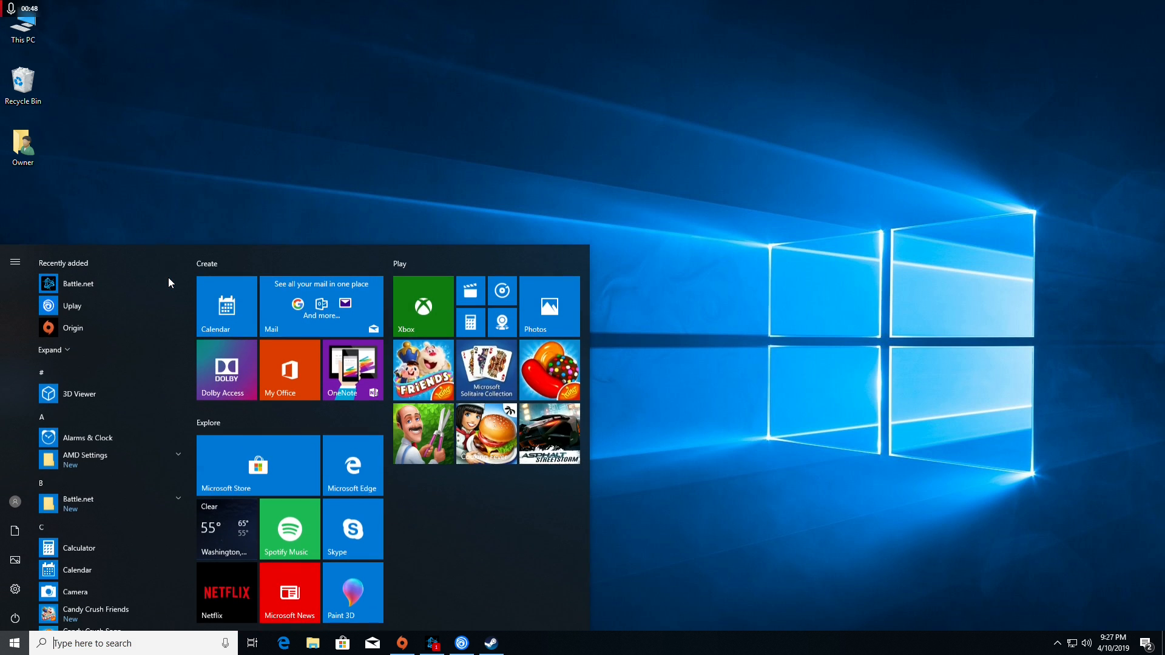
type("storage")
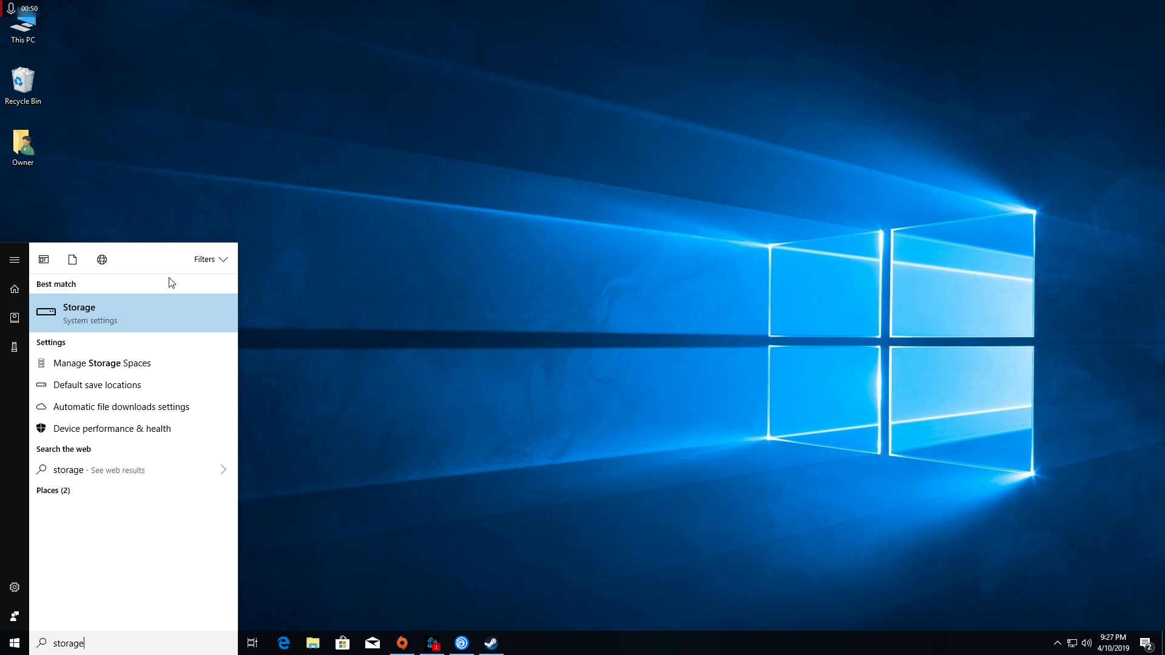
left_click(398, 473)
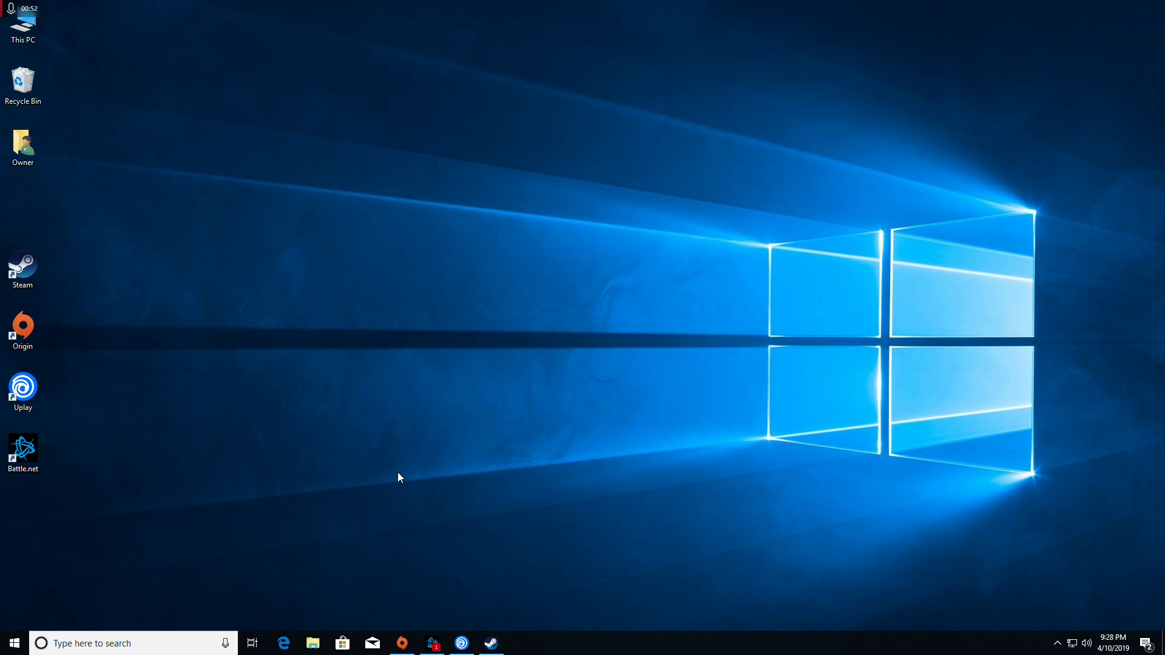
Search Windows for "storage", open the Storage settings and go to the options for where new content is saved.
key("super")
type("storage")
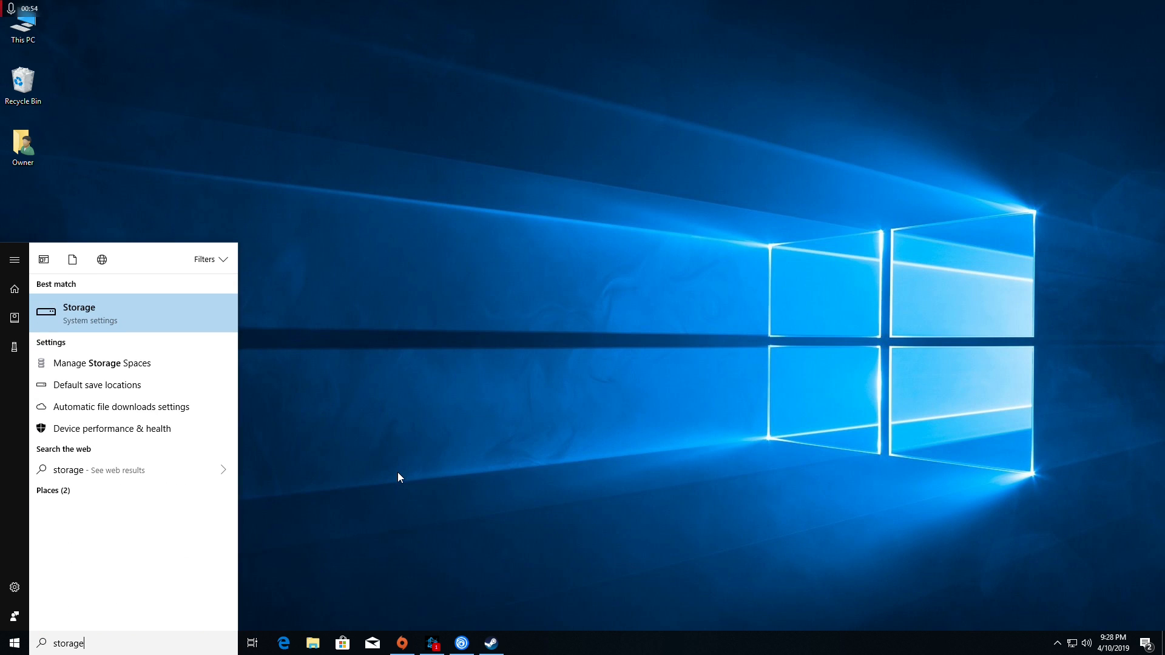
left_click(153, 312)
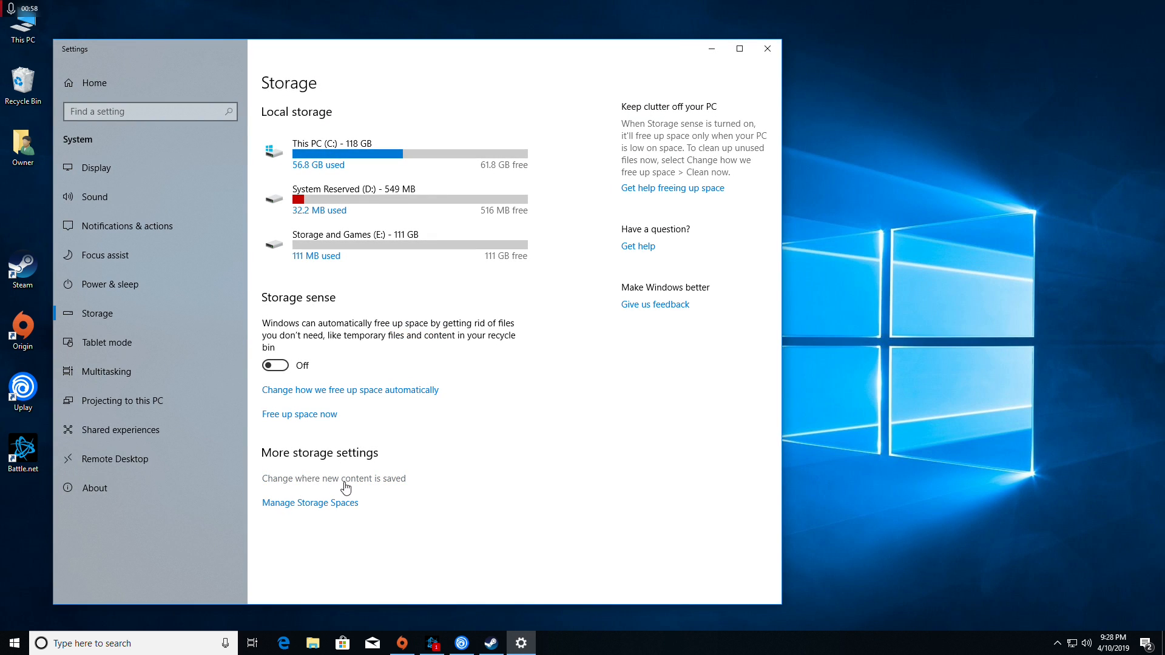
left_click(389, 483)
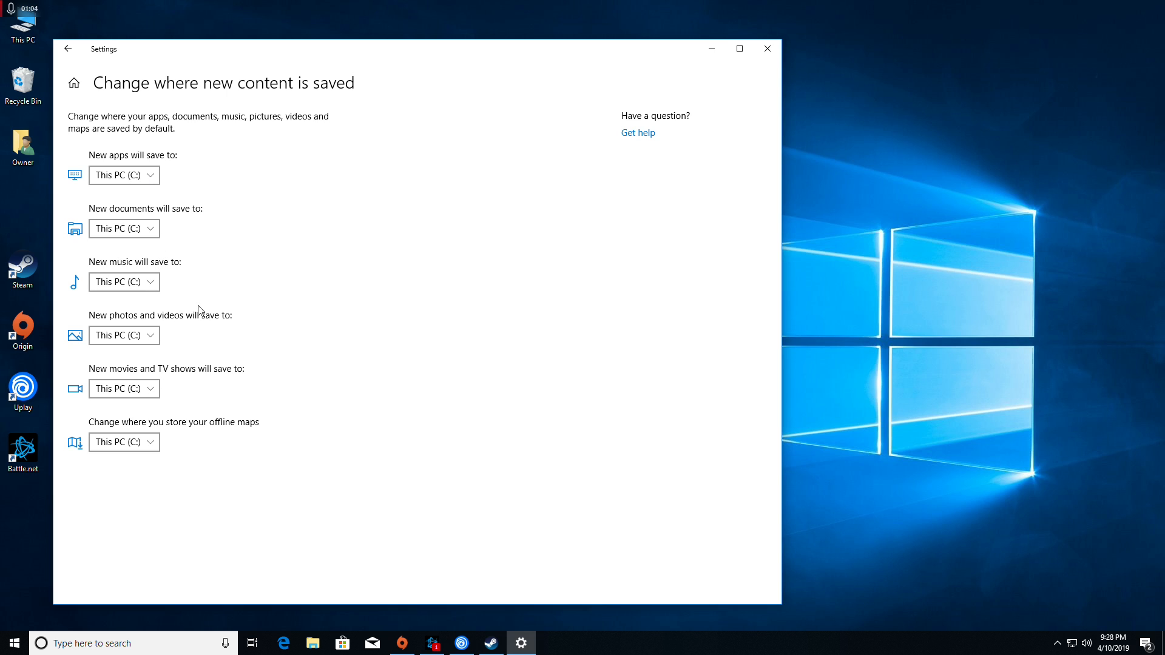
Choose Storage and Games (E:) as the save location for new apps, documents, music, photos and videos, movies and TV shows, and offline maps.
left_click(140, 176)
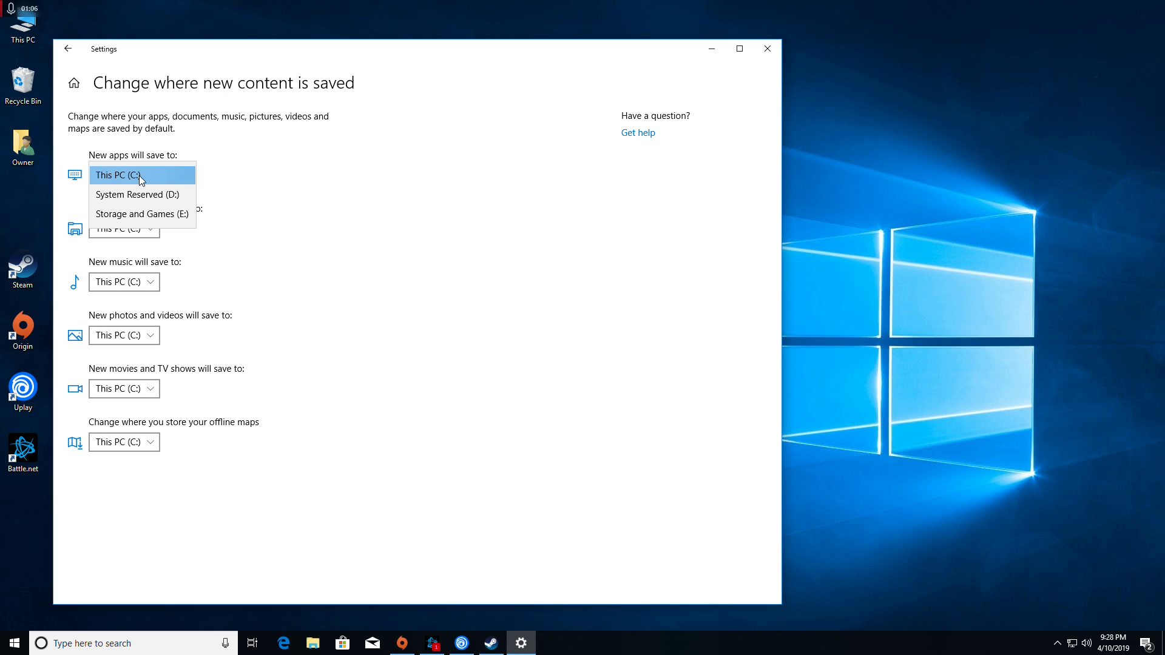
left_click(135, 216)
left_click(133, 228)
left_click(149, 269)
left_click(149, 280)
left_click(145, 322)
left_click(143, 328)
left_click(142, 375)
left_click(140, 388)
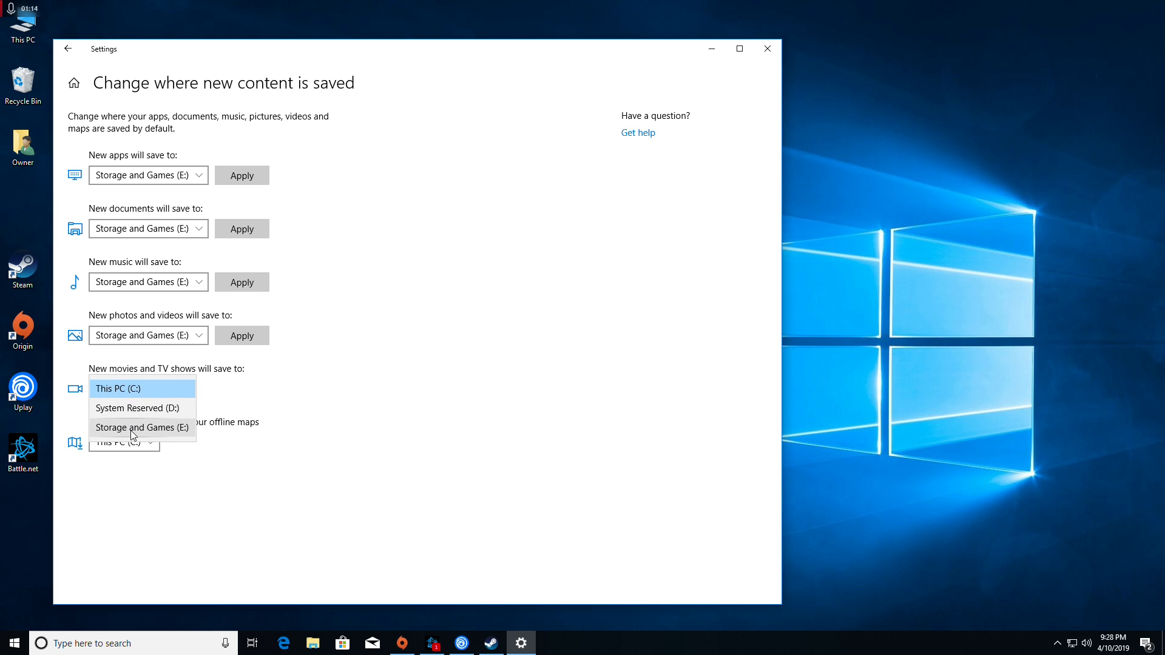
left_click(132, 427)
left_click(124, 442)
left_click(149, 483)
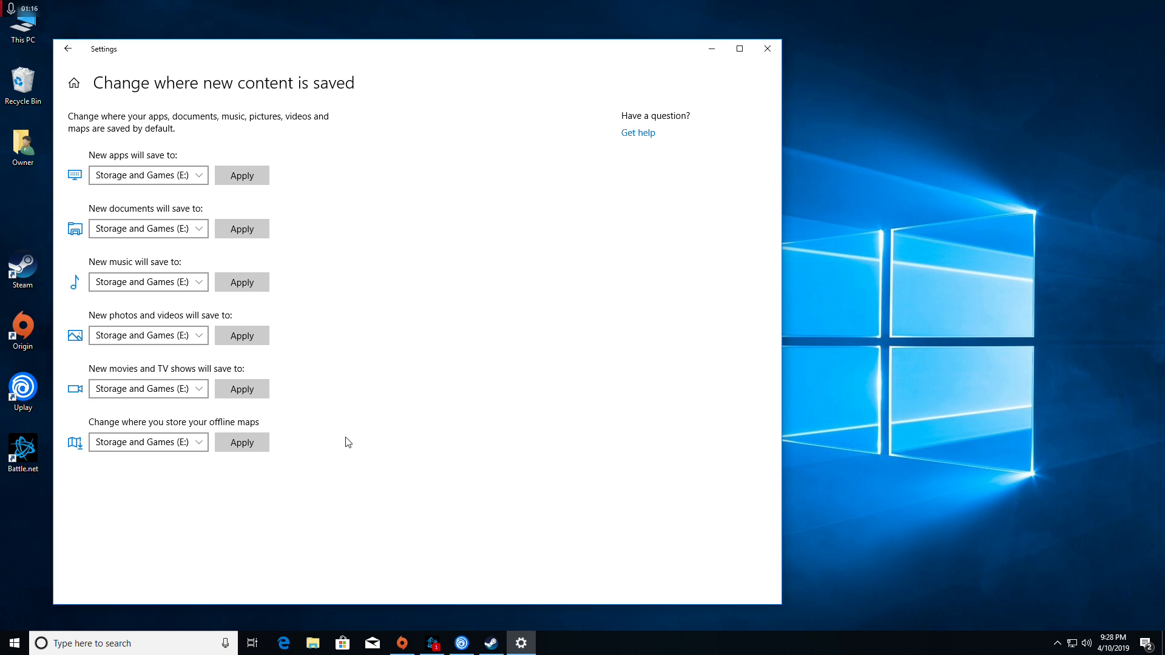
Apply the new save location for all six content types and close the Settings window.
left_click(249, 442)
left_click(246, 389)
left_click(249, 337)
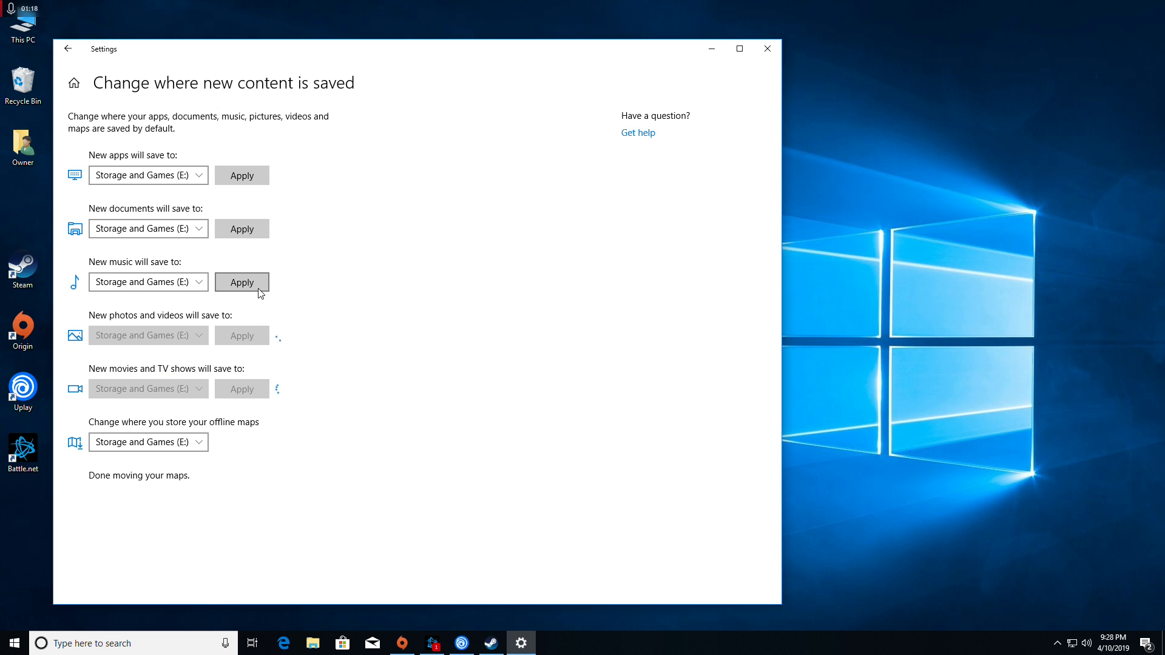
left_click(245, 284)
left_click(250, 237)
left_click(245, 177)
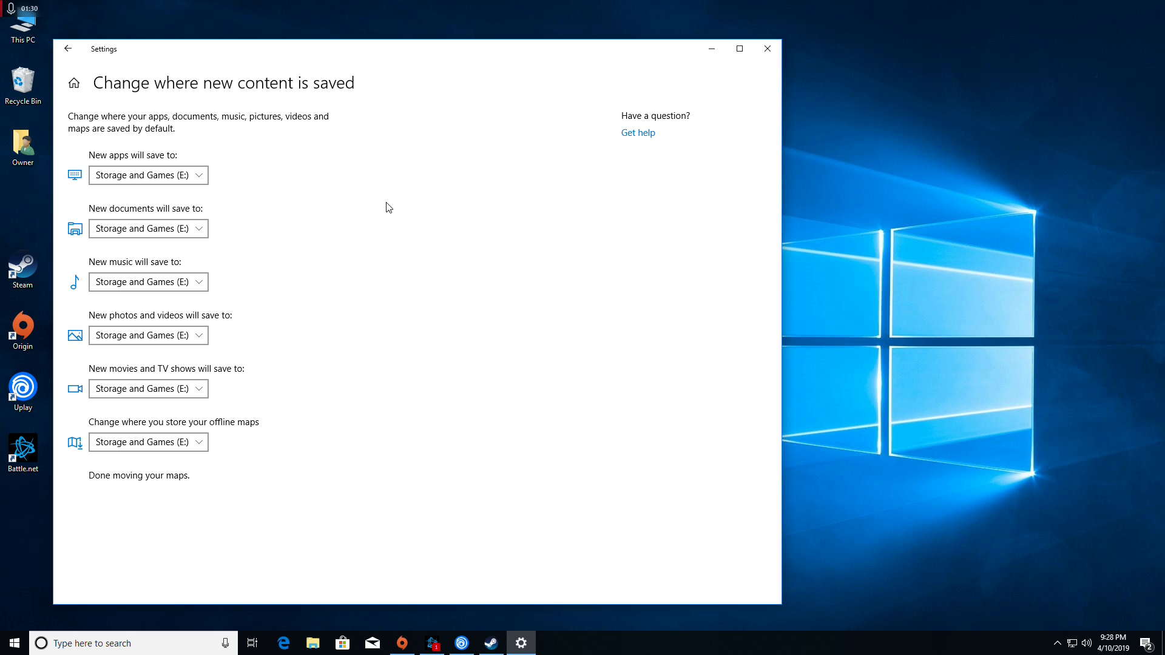
left_click(776, 49)
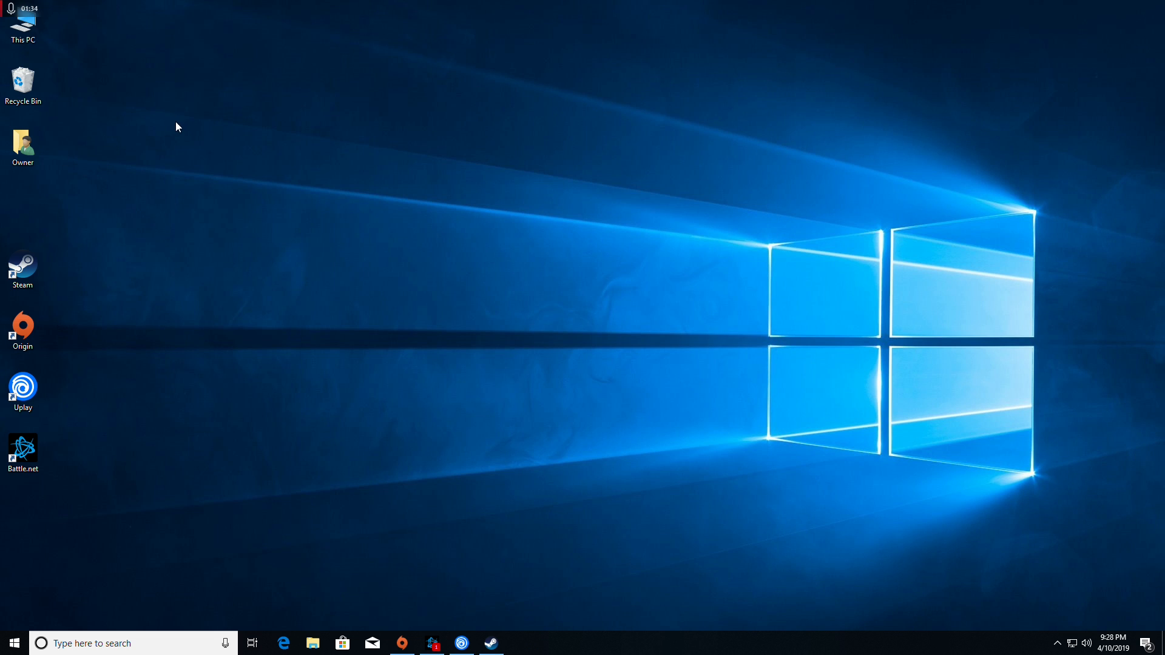
Open the Owner folder on the Storage and Games (E:) drive in File Explorer.
double_click(22, 24)
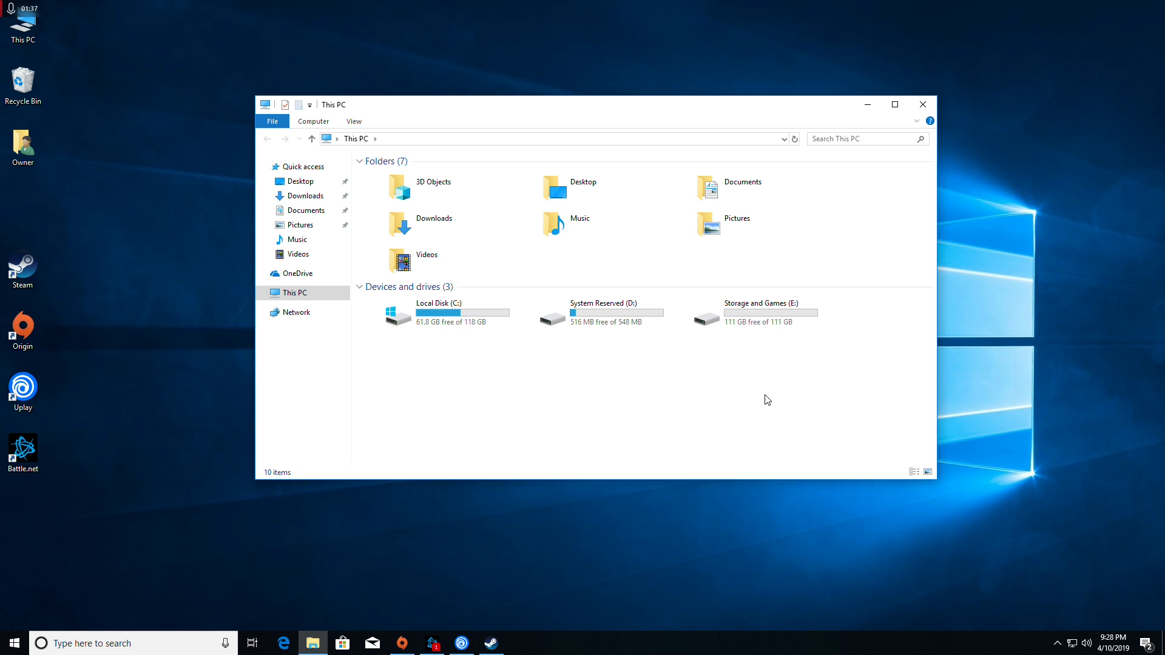
double_click(759, 318)
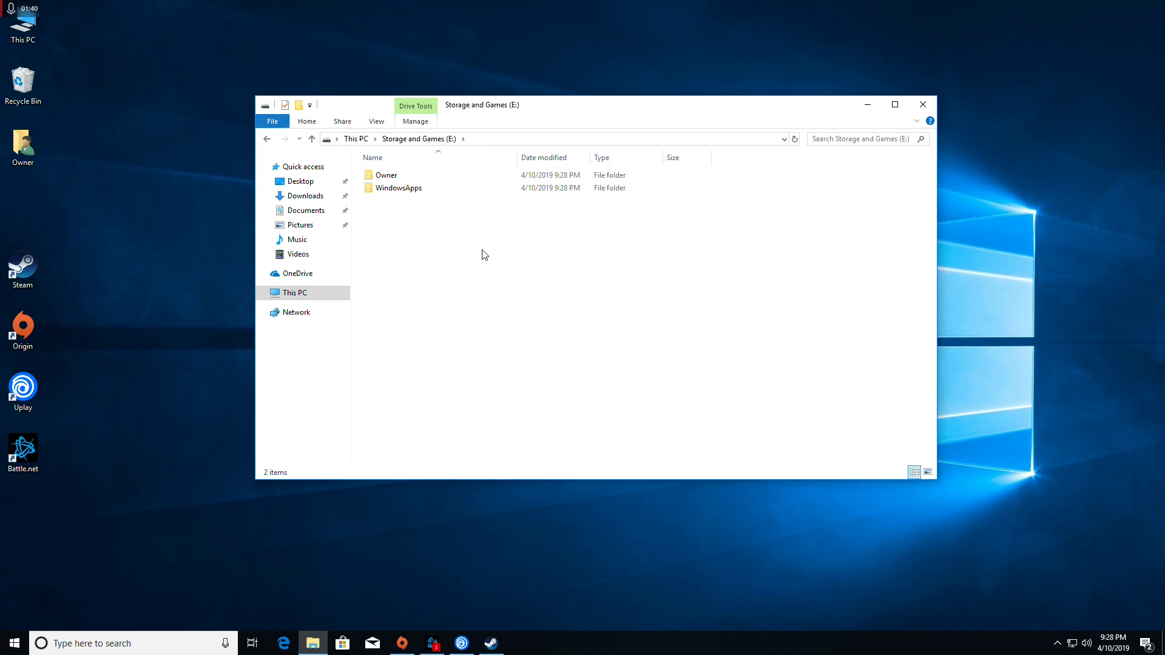
left_click(386, 174)
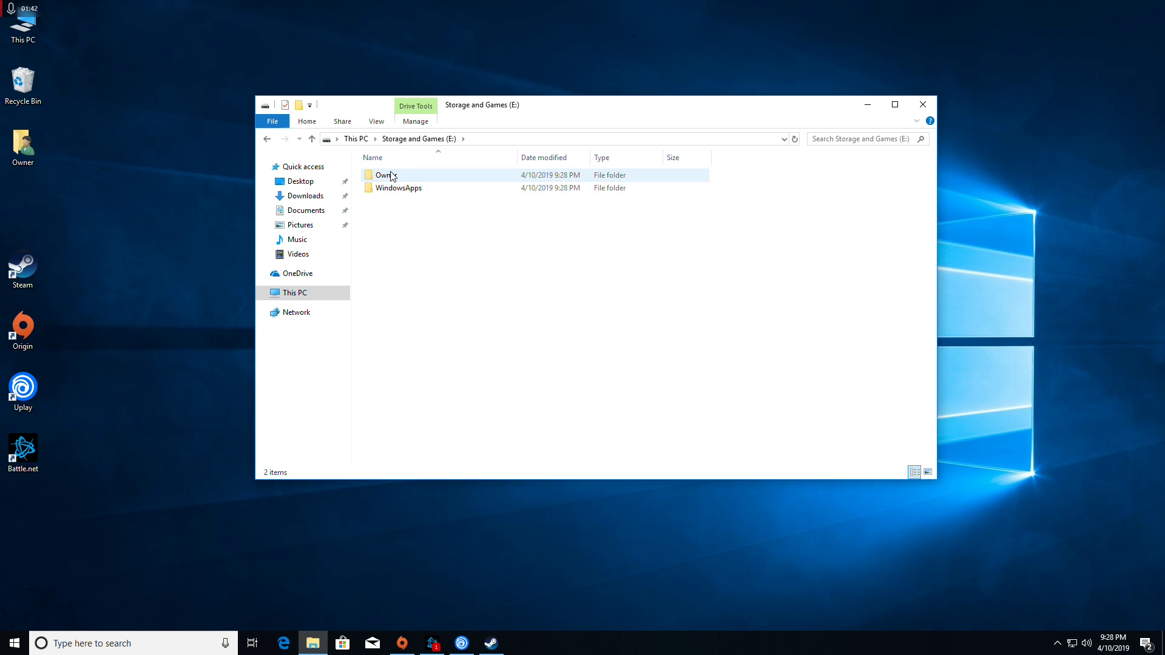
double_click(391, 176)
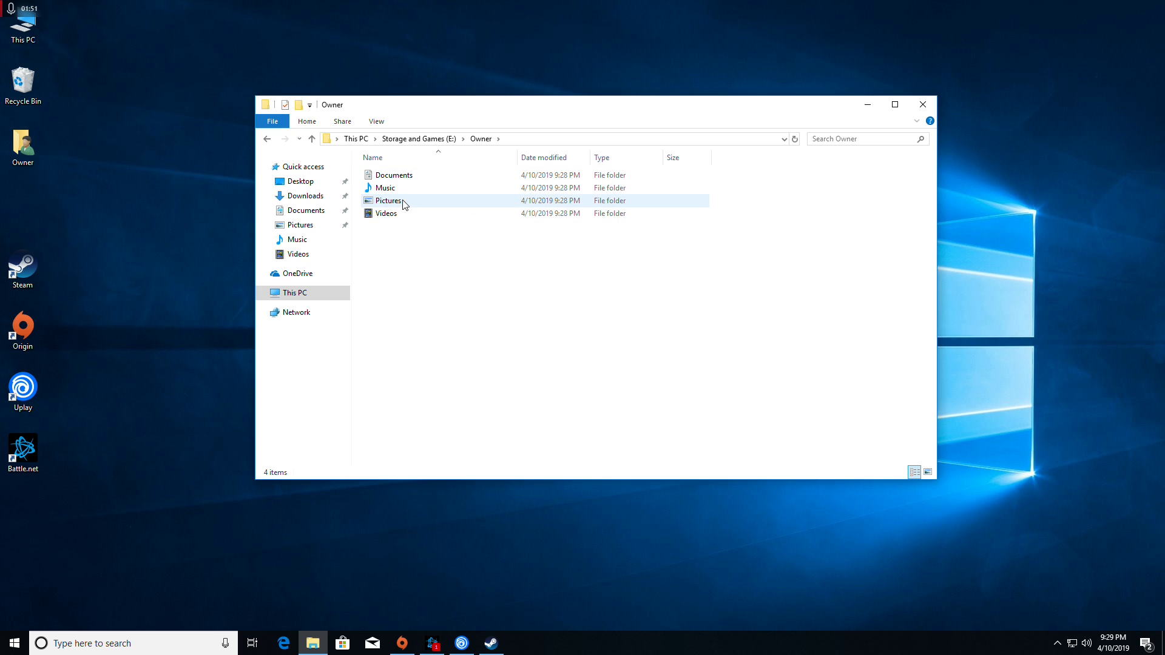
Create a new folder named Downloads in the Owner folder on drive E: and minimize the window.
right_click(411, 250)
mouse_move(466, 408)
left_click(572, 411)
type("Downloads")
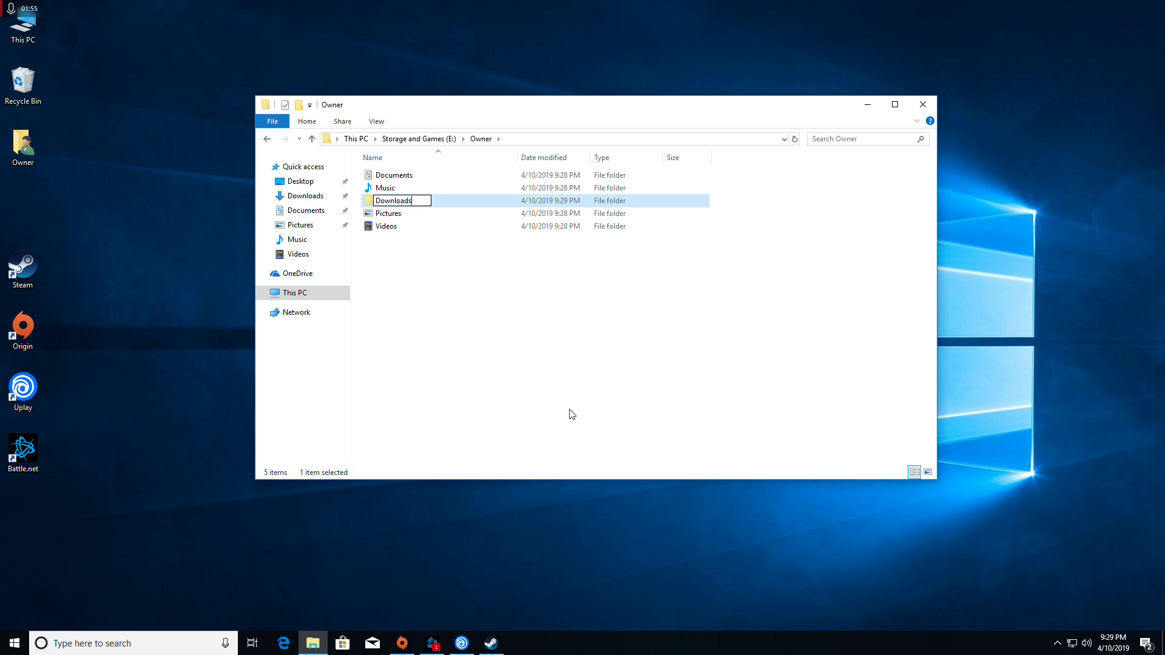
key("Return")
left_click(501, 363)
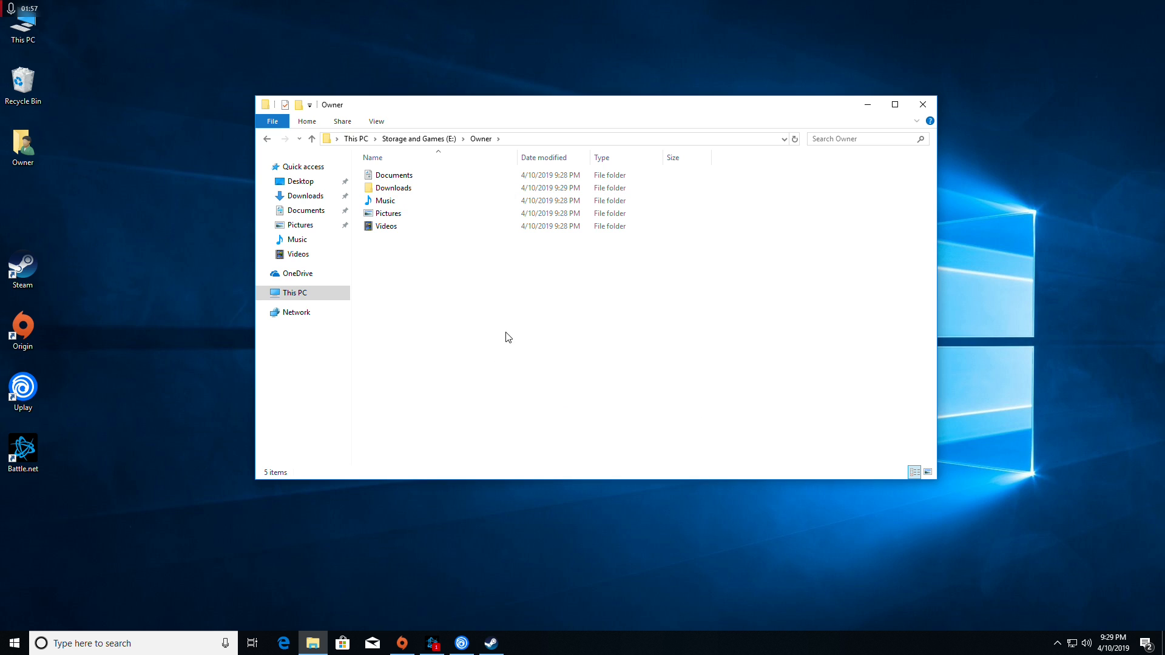
left_click(872, 104)
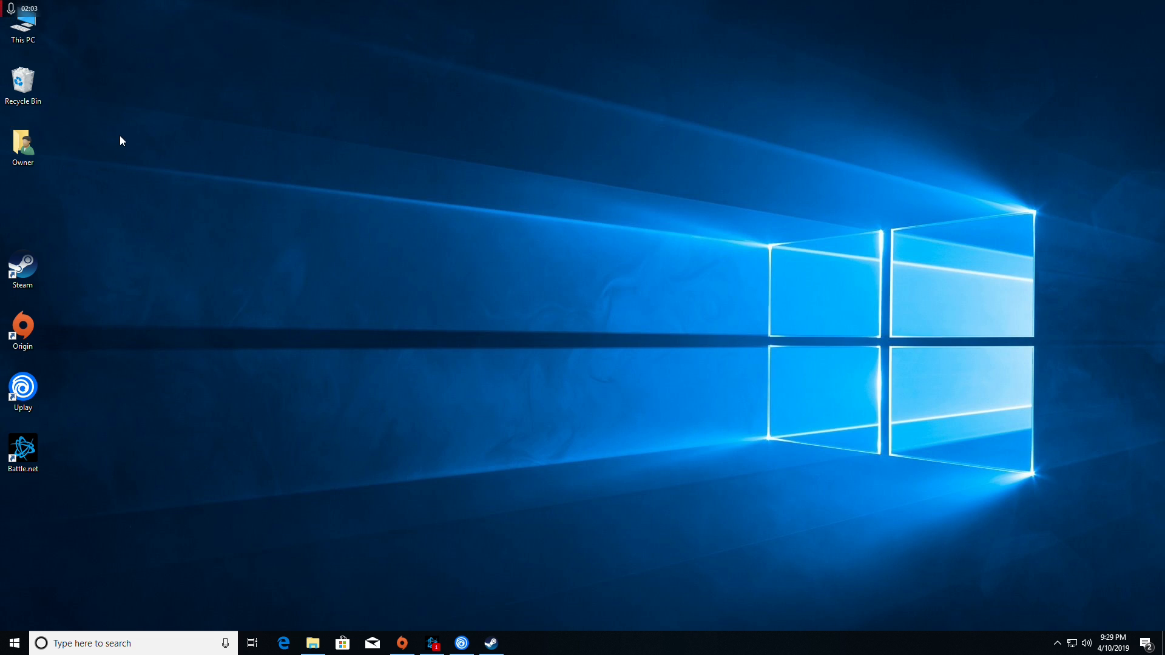
Open the Owner user folder from the desktop and bring up the location properties of its Documents folder.
double_click(23, 144)
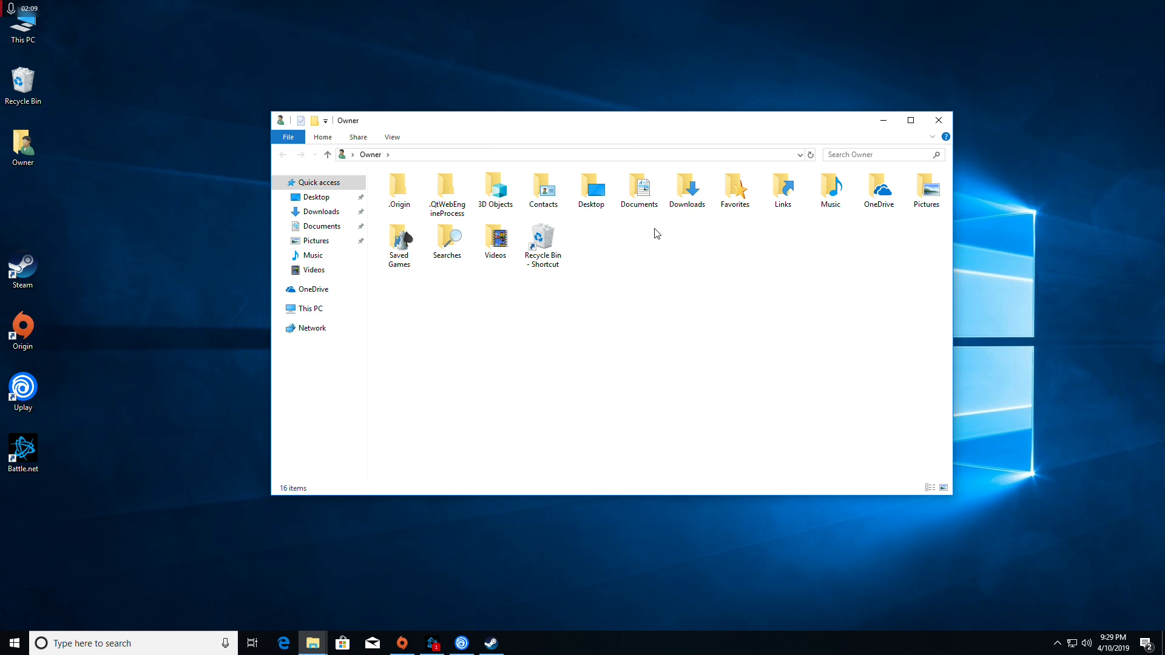
right_click(646, 193)
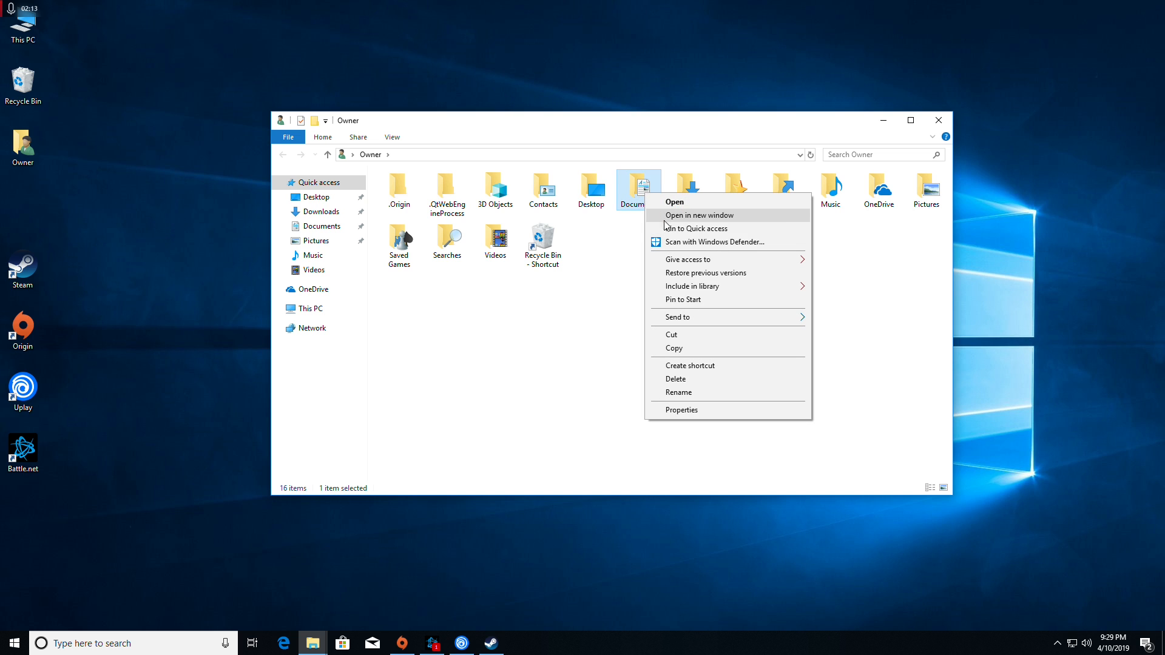
left_click(681, 410)
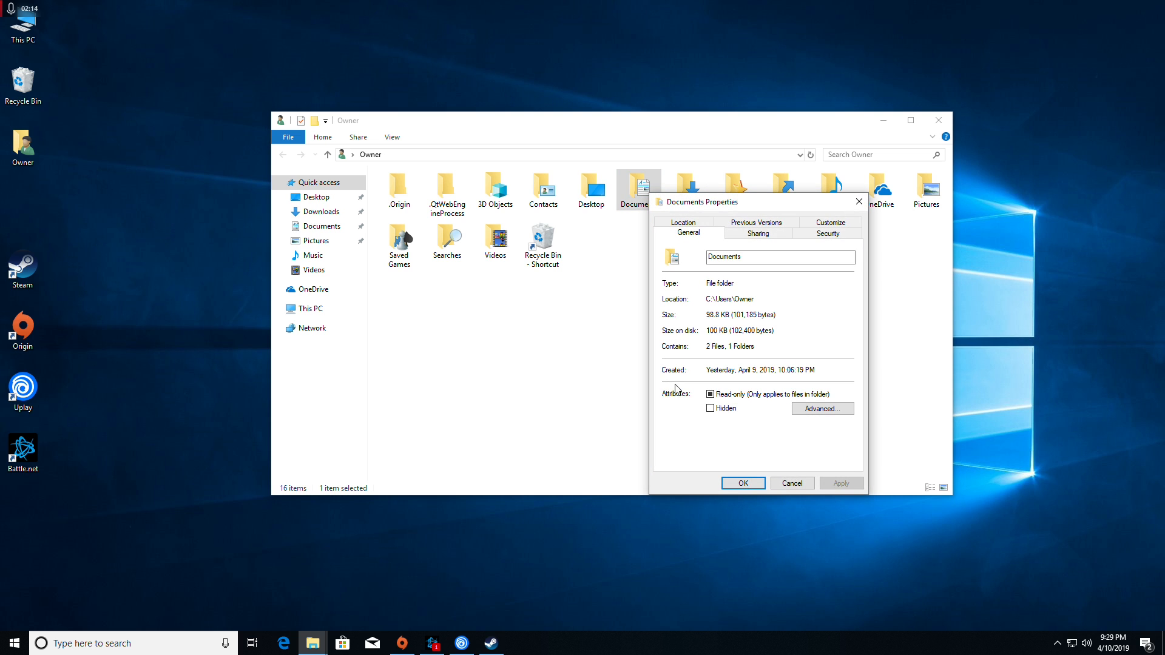
left_click(683, 222)
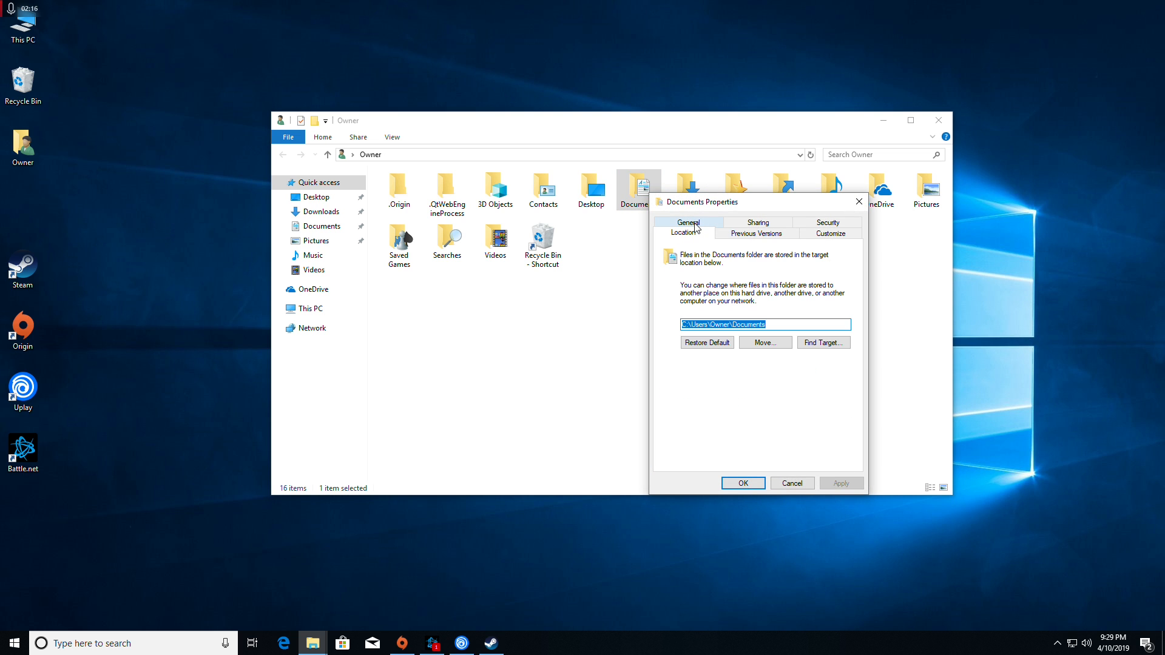
left_click(682, 325)
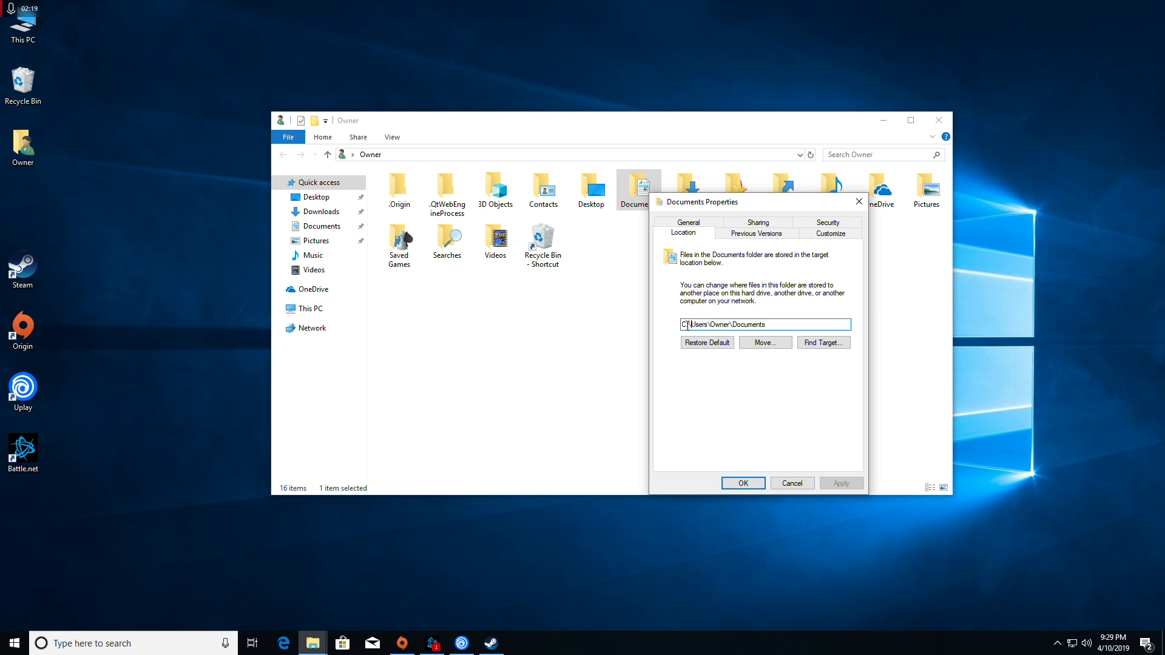
Move the Documents folder's target location to E:\Owner\Documents and confirm the properties.
left_click(763, 342)
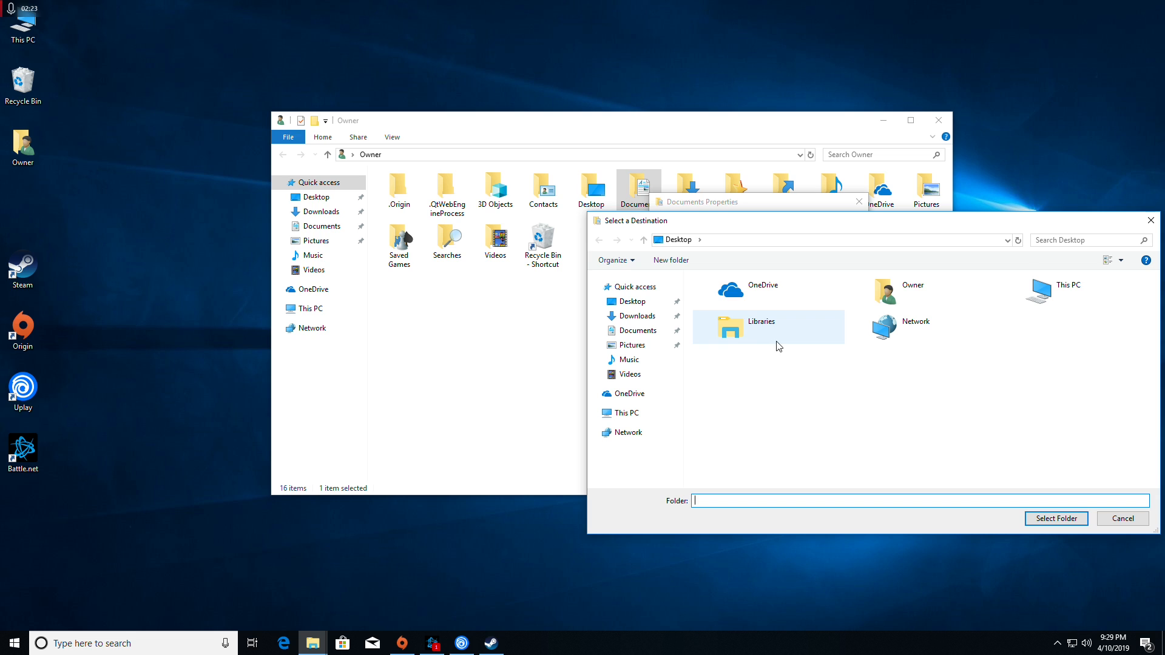
left_click(630, 414)
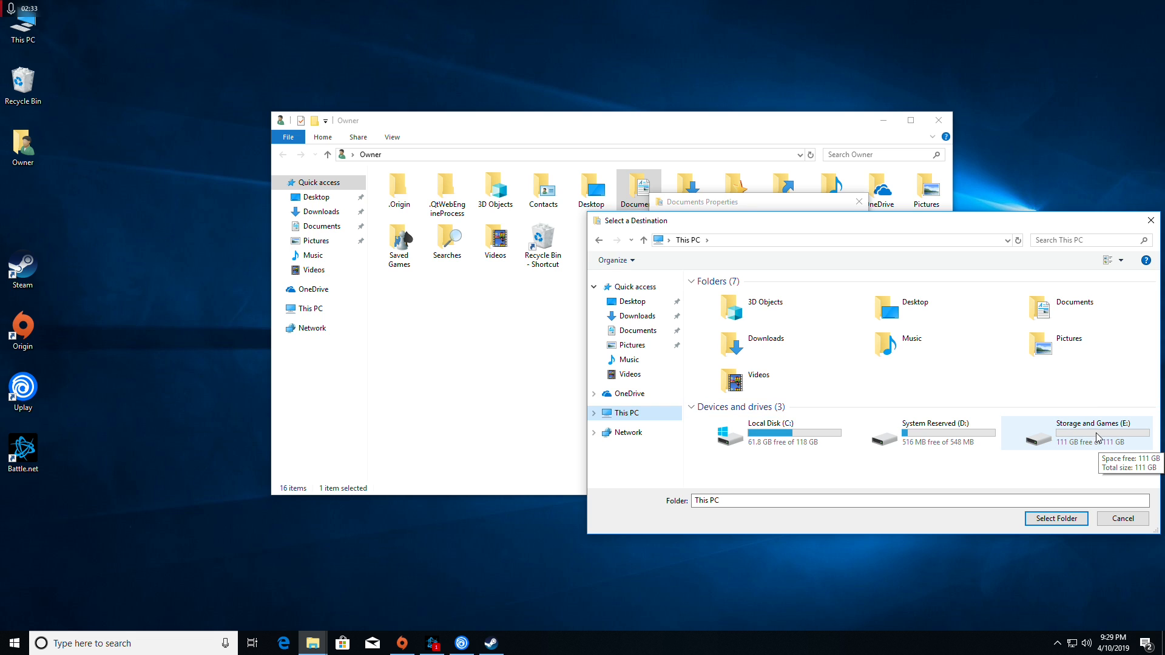
double_click(1041, 438)
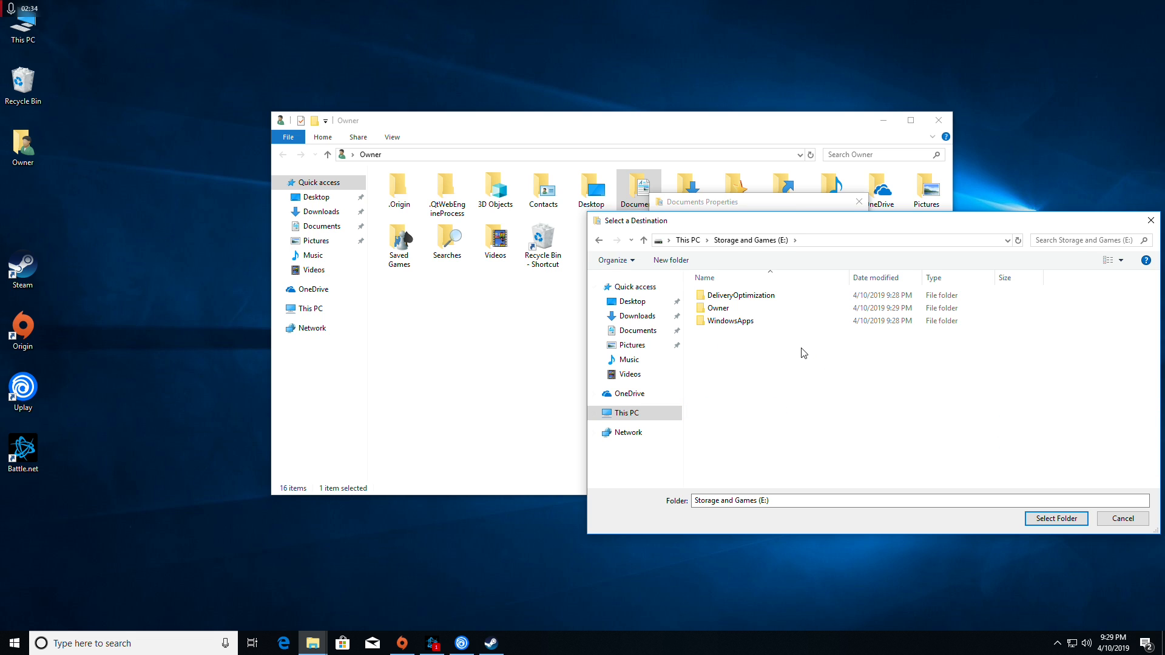
double_click(719, 308)
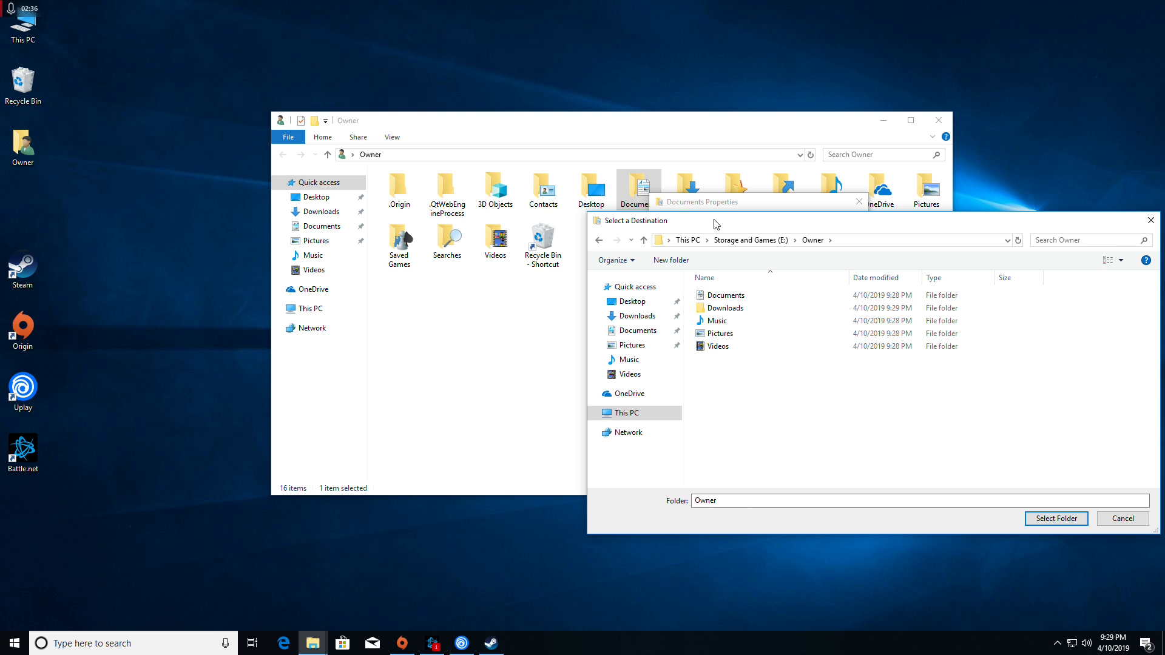
left_click(731, 296)
left_click(1056, 518)
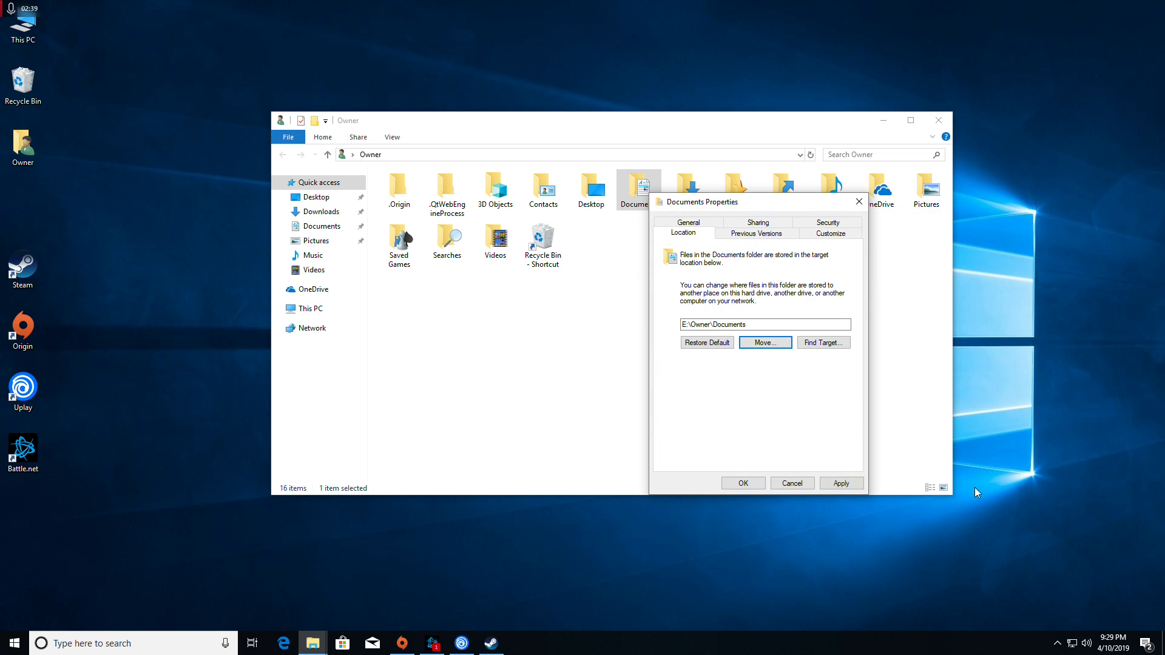
left_click(747, 485)
left_click(632, 348)
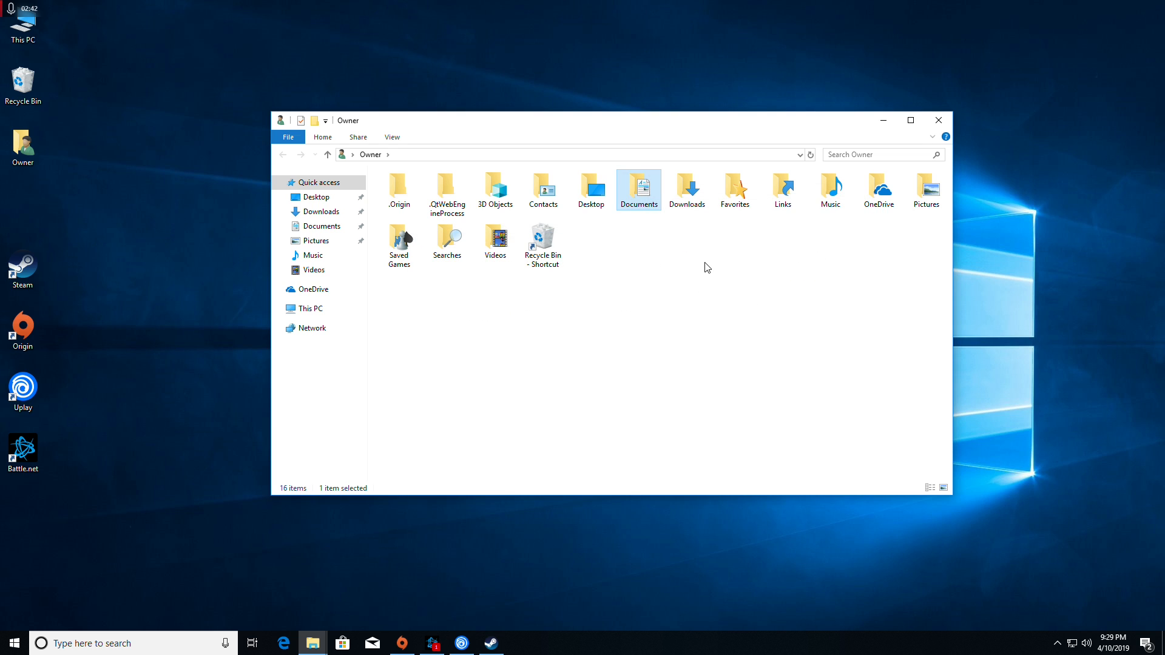
Relocate the Downloads user folder to E:\Owner\Downloads through its location properties and move its existing files there.
left_click(687, 194)
right_click(687, 194)
left_click(722, 411)
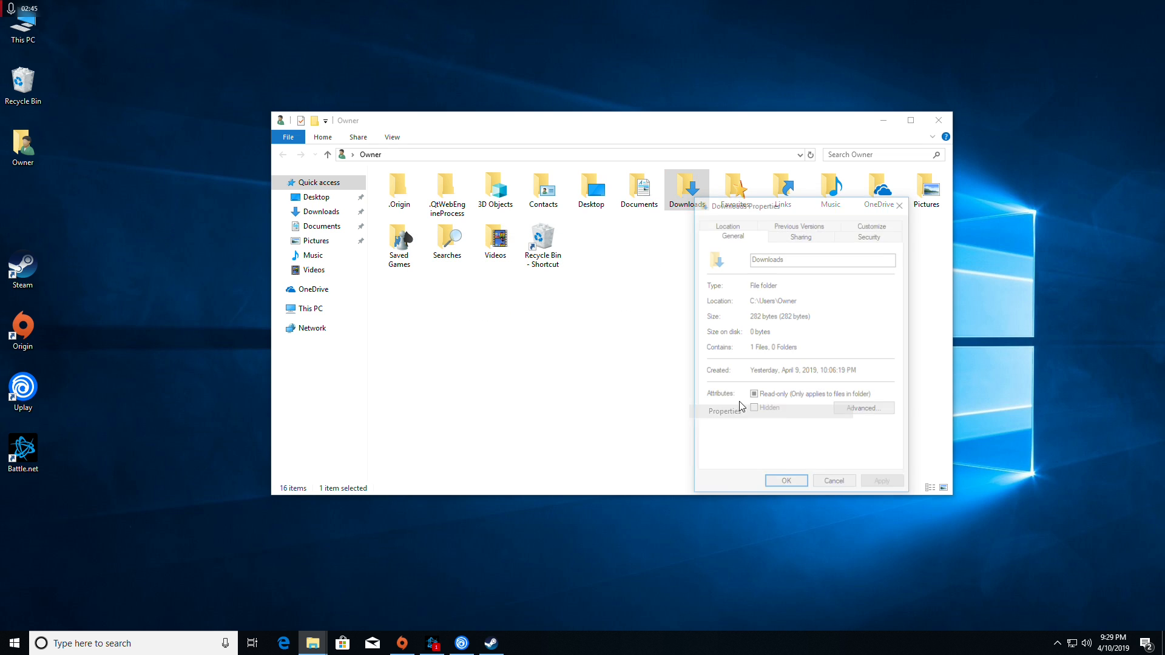
left_click(726, 233)
left_click(809, 343)
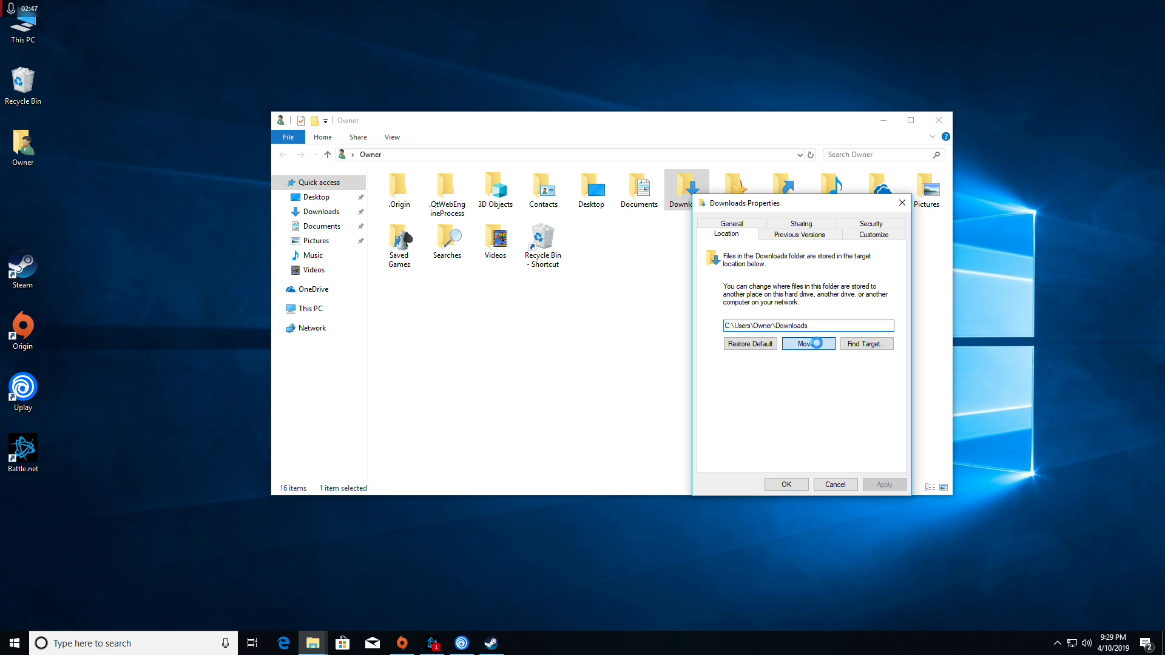
left_click(626, 414)
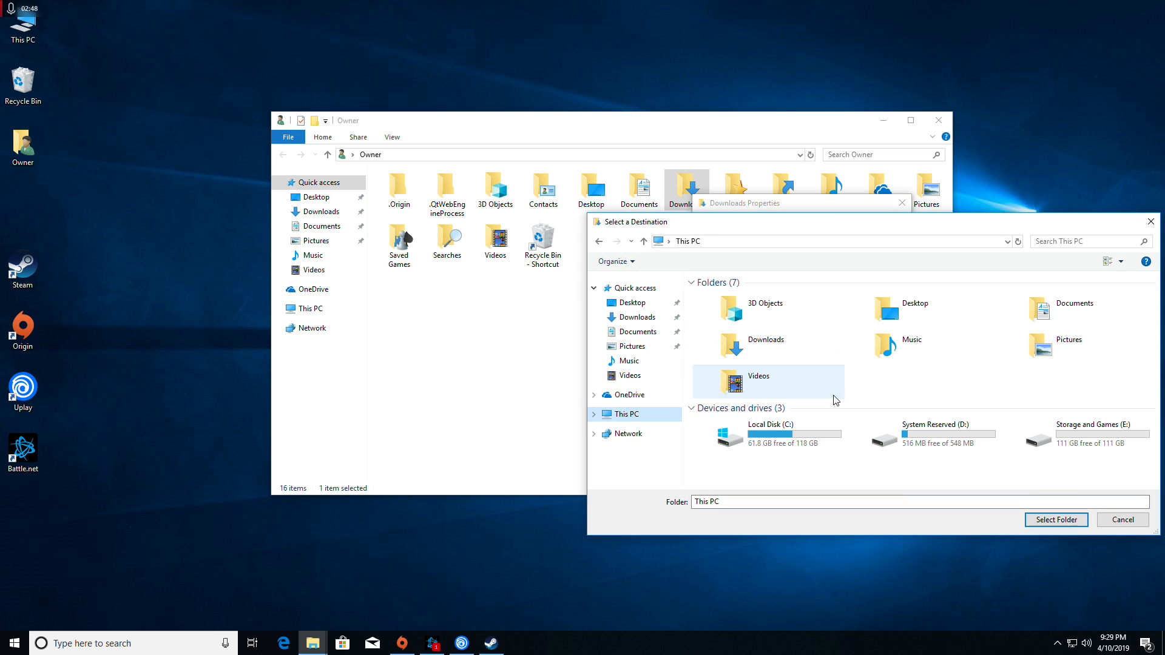
double_click(1082, 434)
double_click(720, 310)
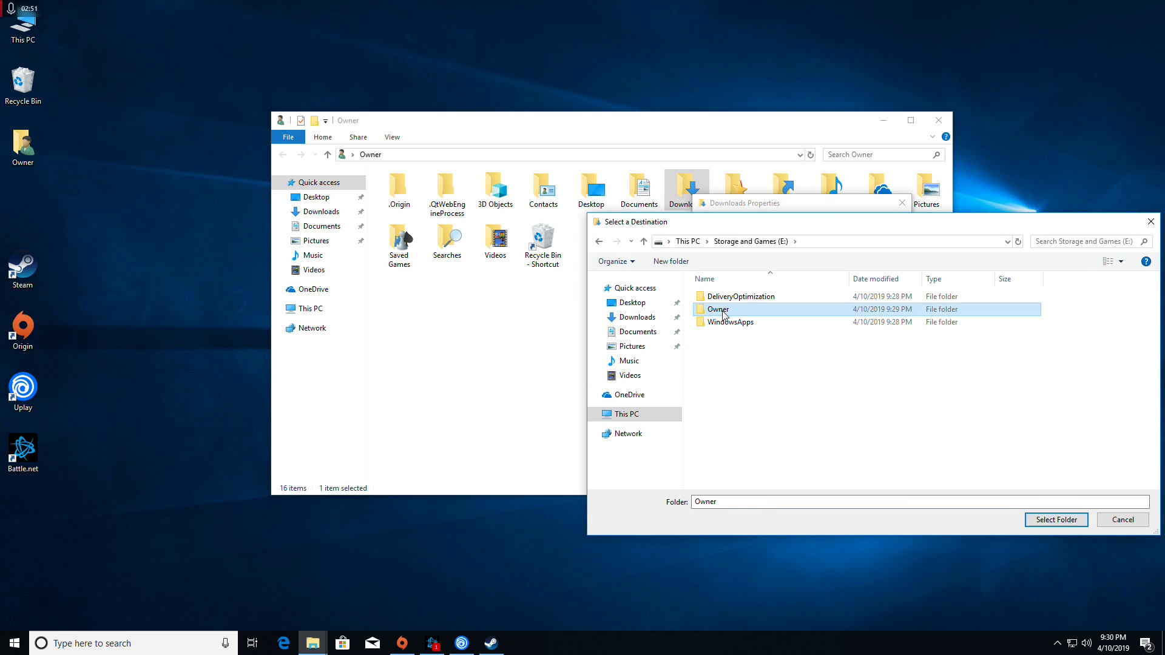
left_click(734, 311)
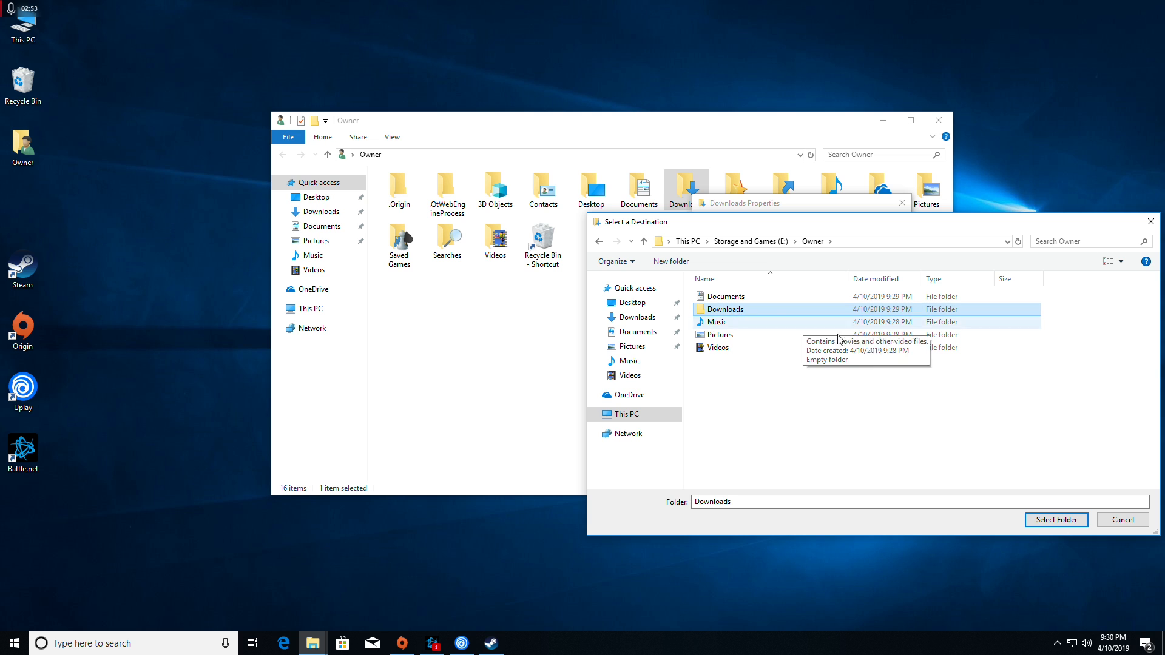
left_click(1066, 519)
left_click(787, 487)
left_click(626, 346)
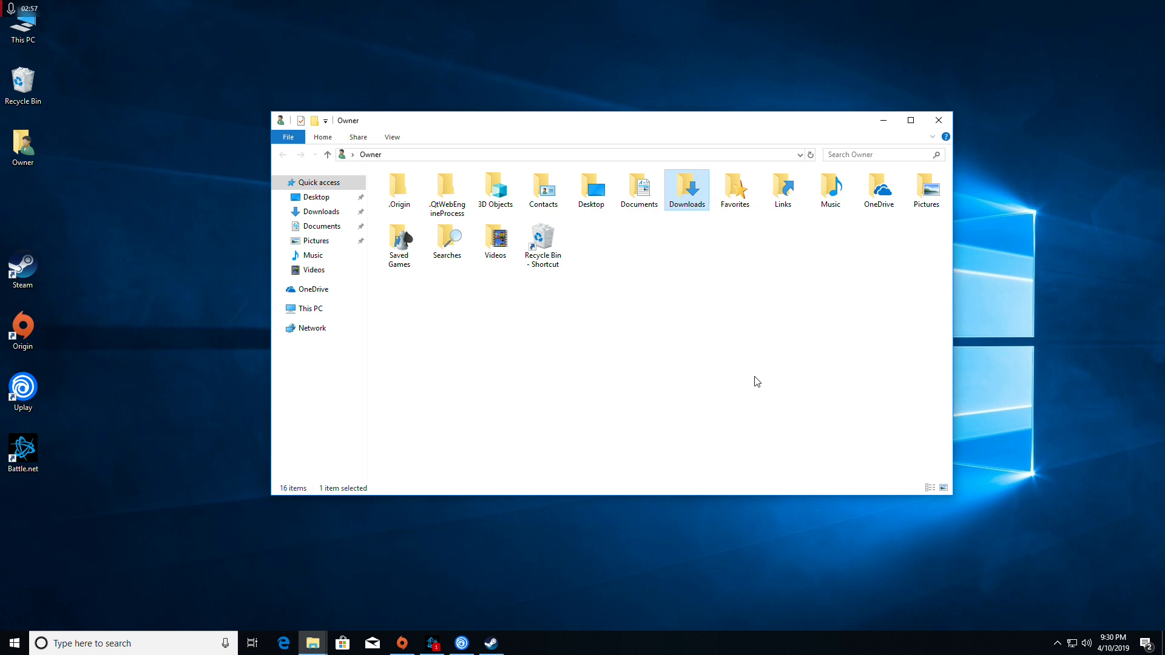
Change the Music folder's target location to E:\Owner\Music and move all its files to the new location.
right_click(831, 193)
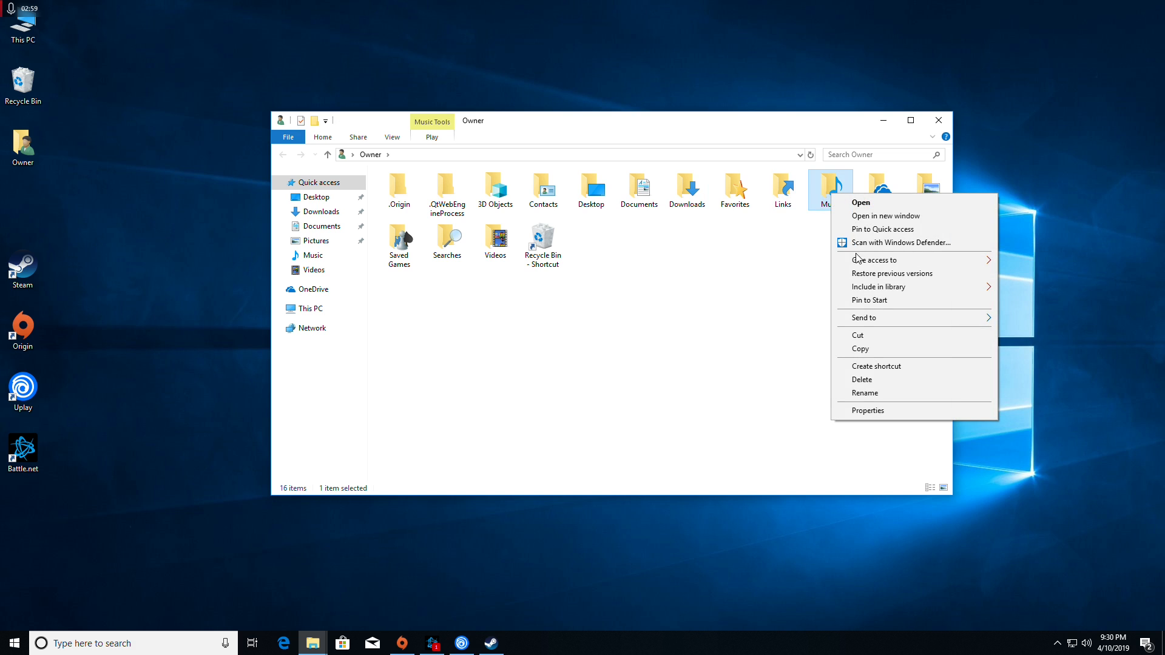
left_click(861, 410)
left_click(870, 223)
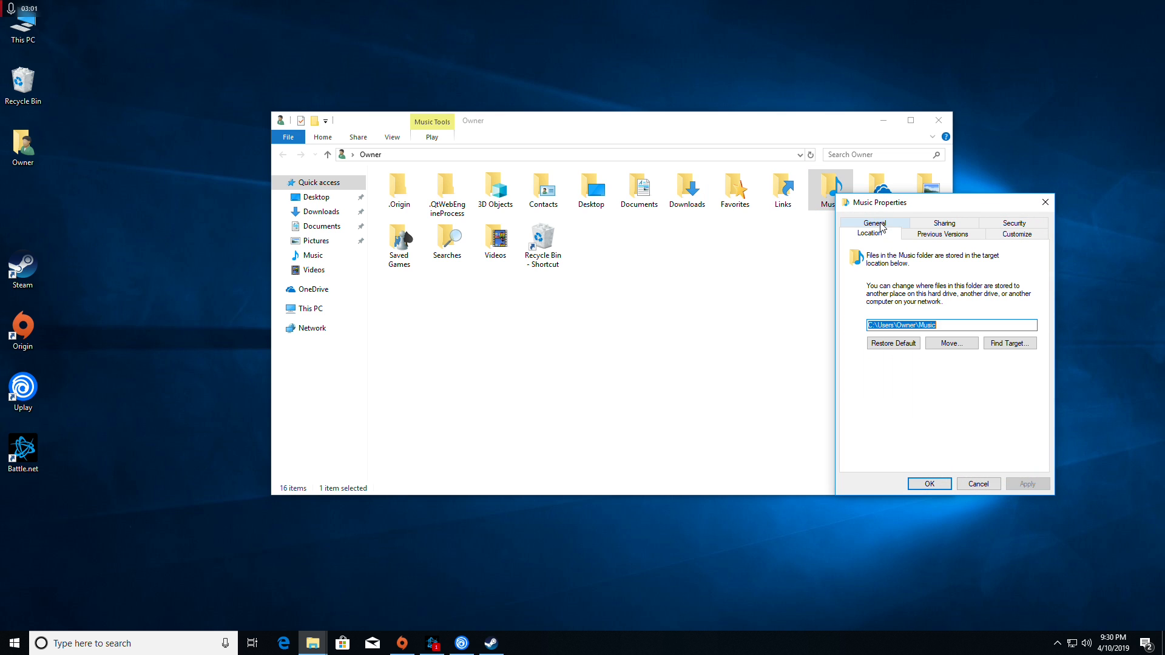
left_click(952, 344)
left_click(656, 409)
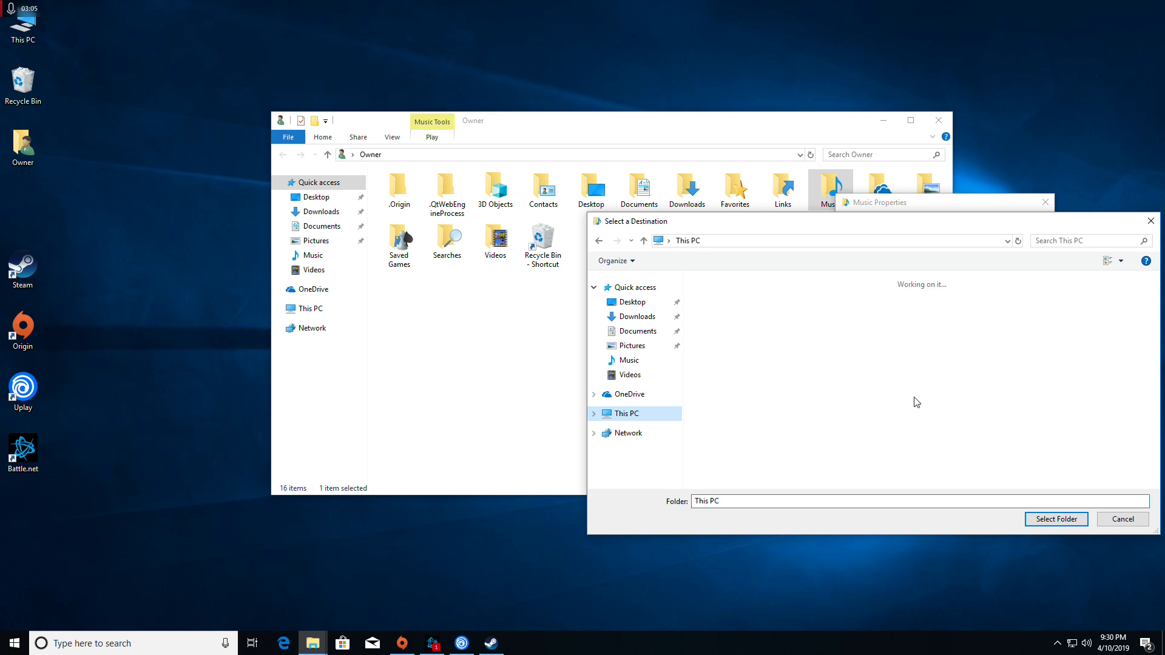
double_click(1065, 432)
double_click(739, 308)
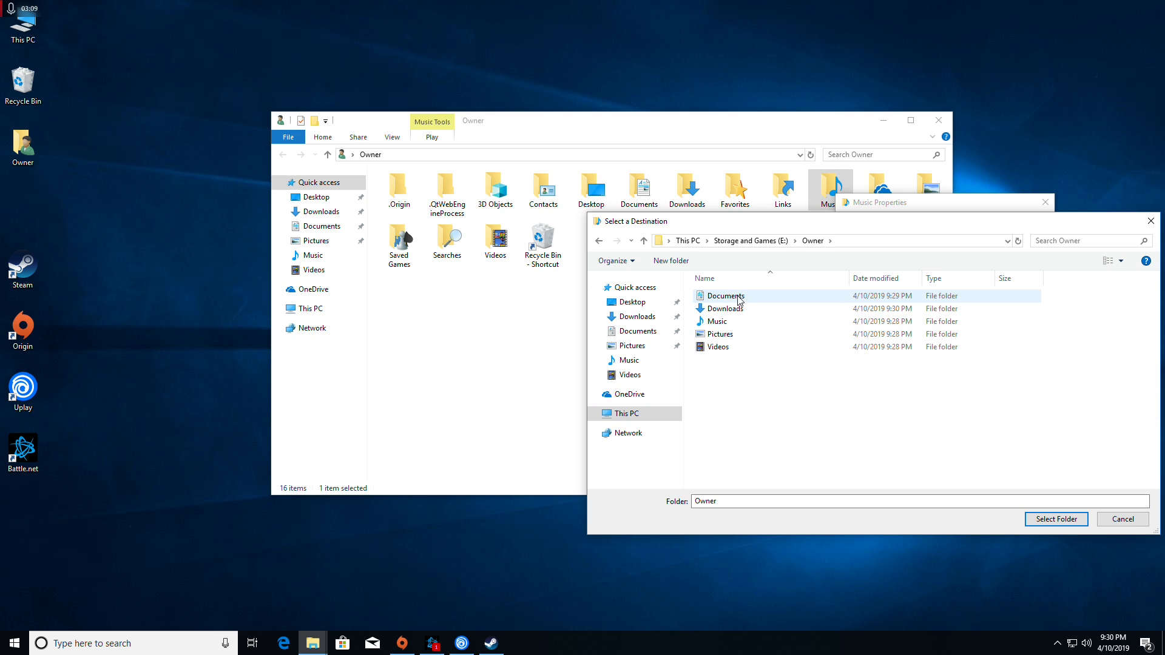
left_click(727, 322)
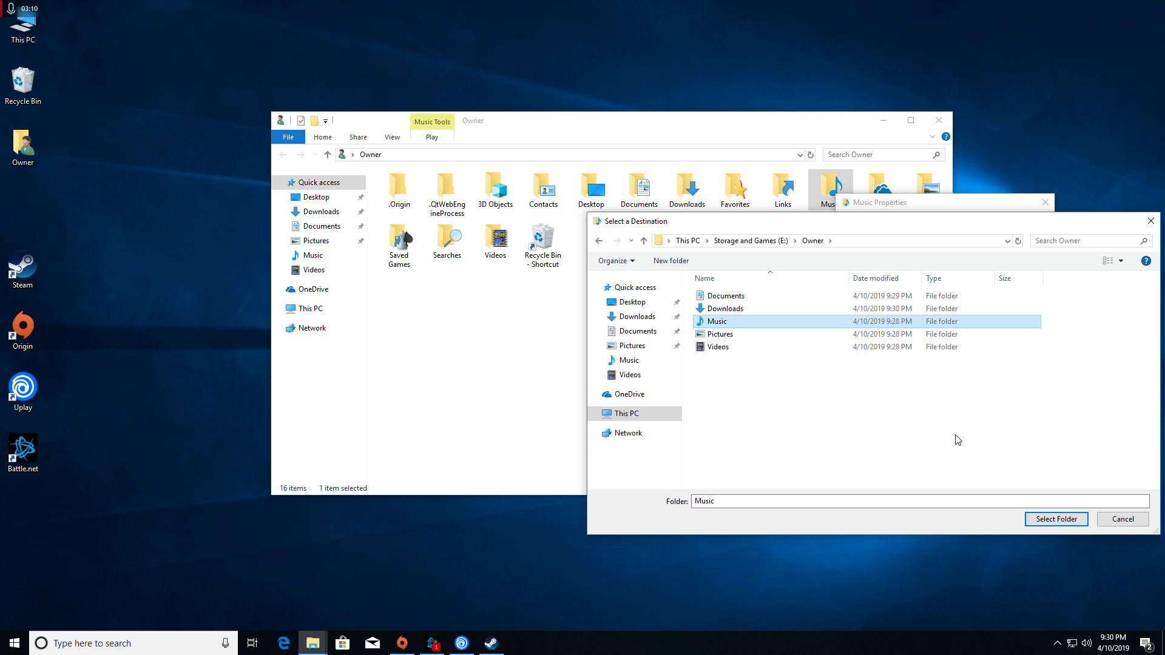
left_click(1054, 518)
left_click(928, 485)
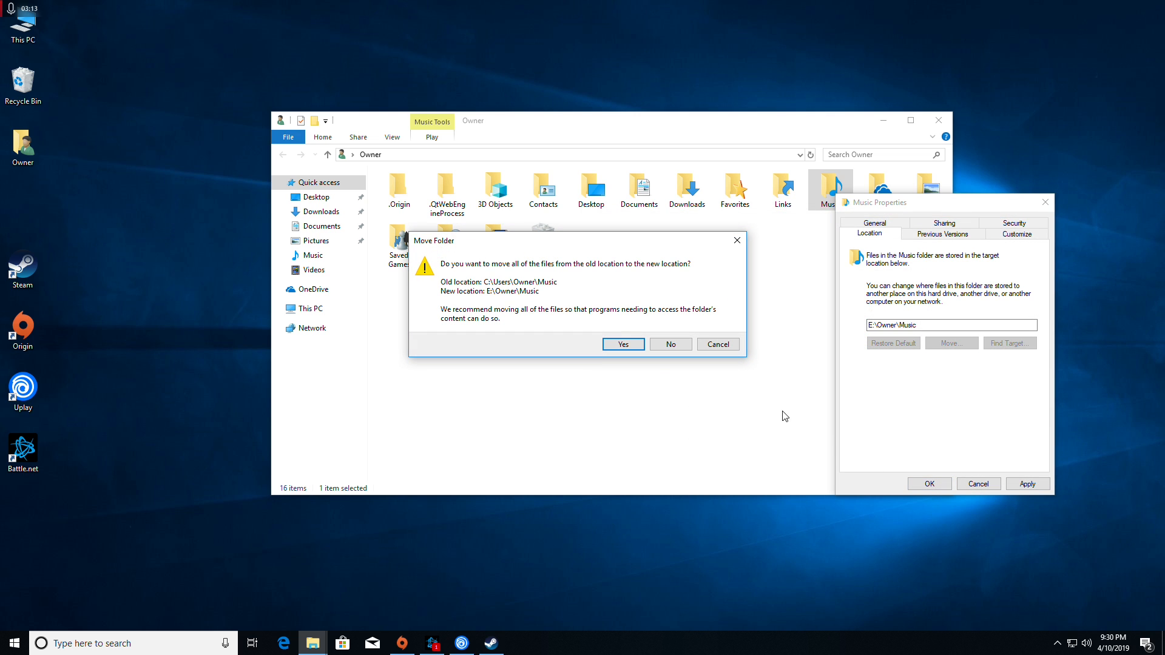
left_click(628, 348)
Set the Pictures folder's target location to E:\Owner\Pictures and agree to move its existing files.
right_click(926, 189)
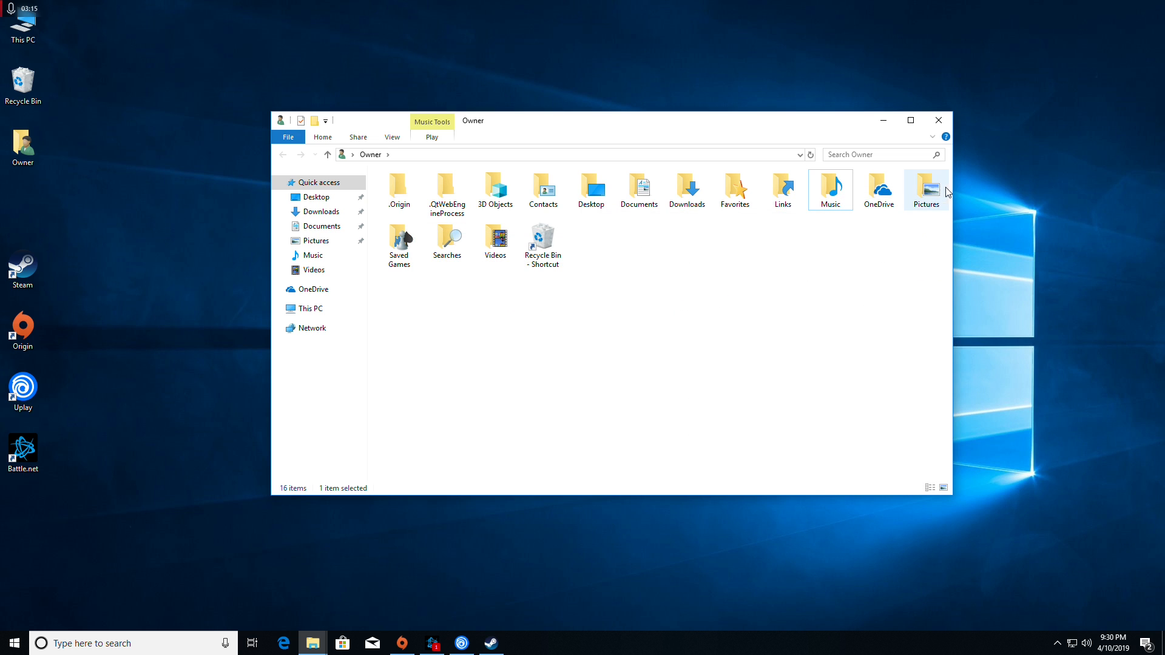
left_click(969, 404)
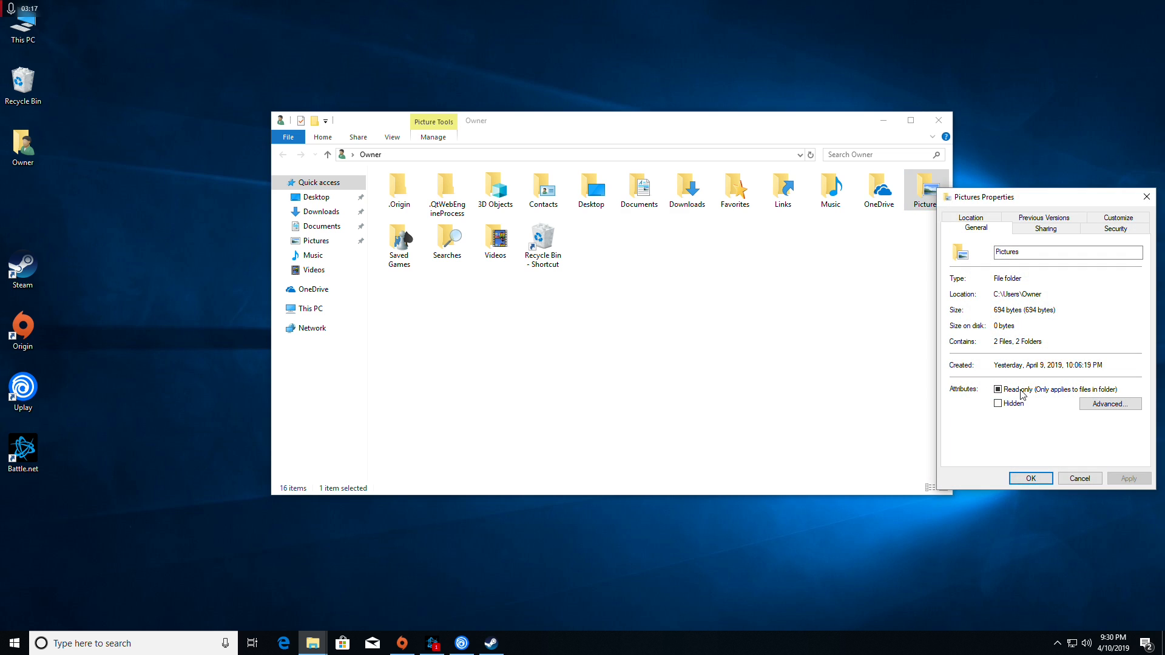
left_click(971, 228)
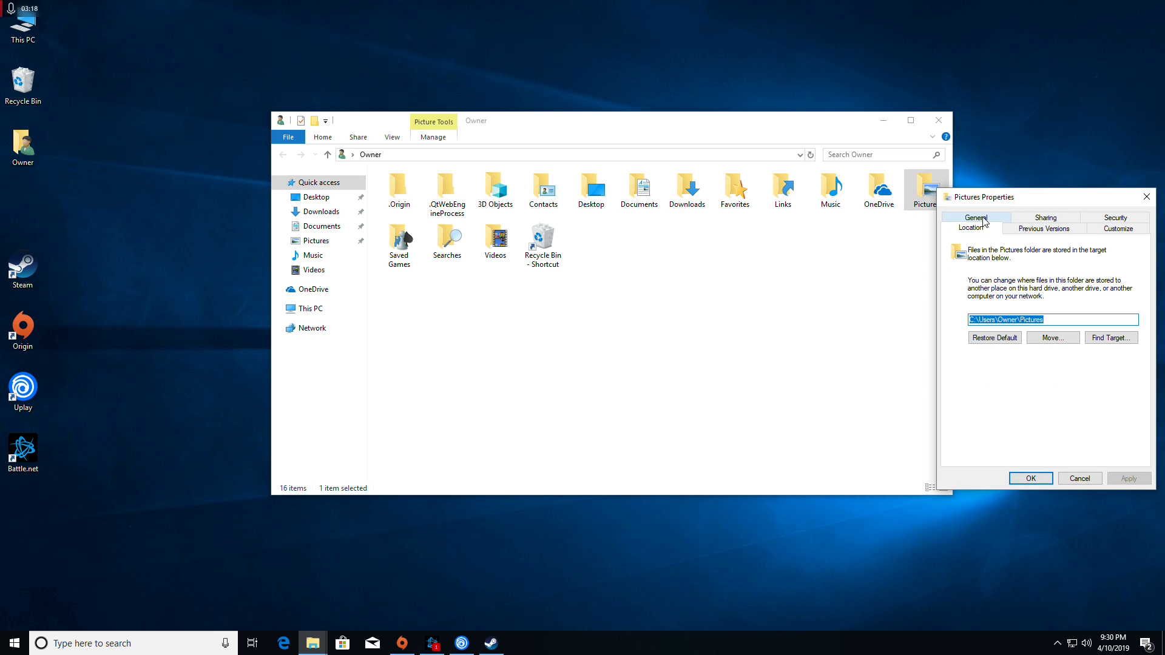
left_click(1052, 338)
left_click(627, 407)
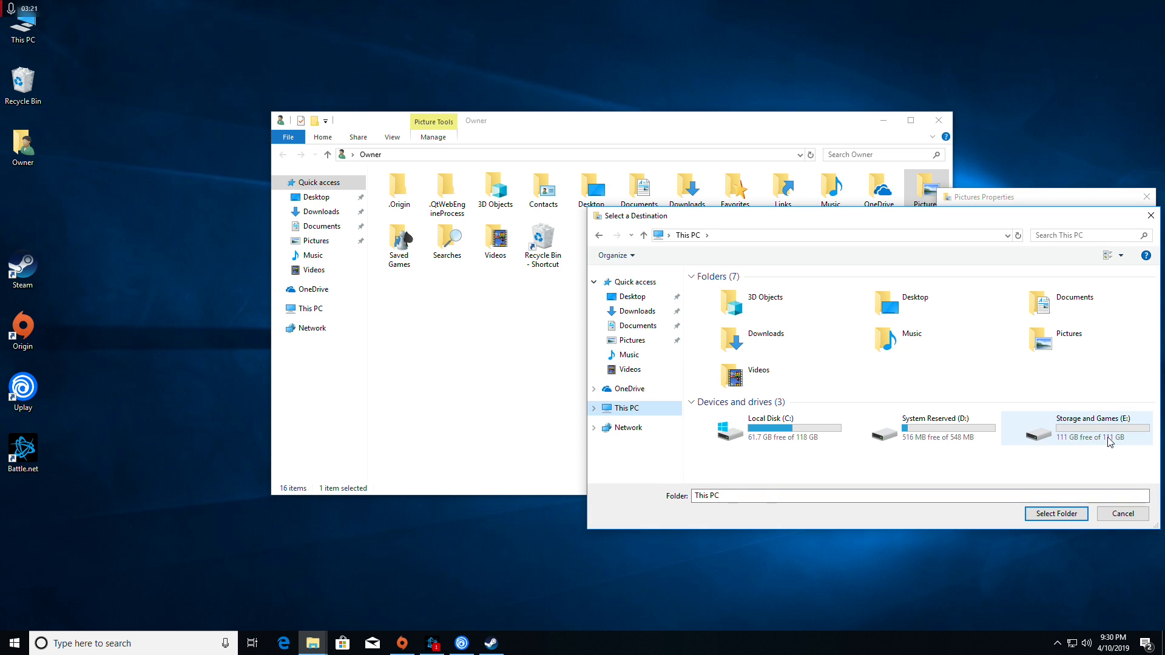
double_click(1082, 428)
double_click(724, 302)
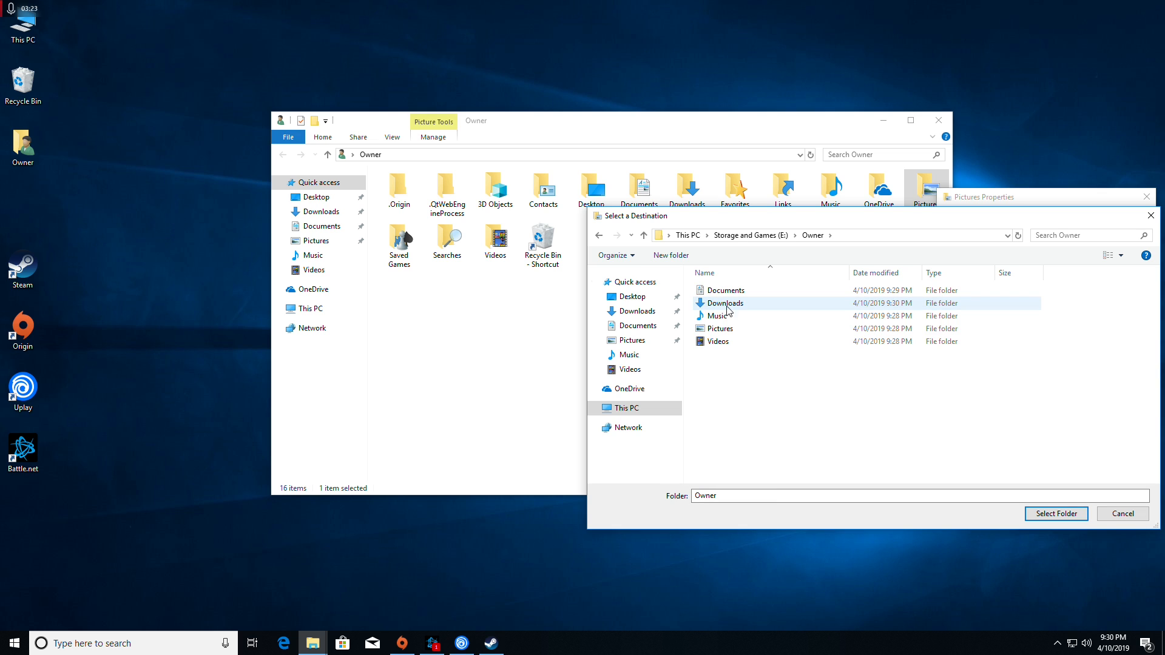
left_click(722, 328)
left_click(1056, 514)
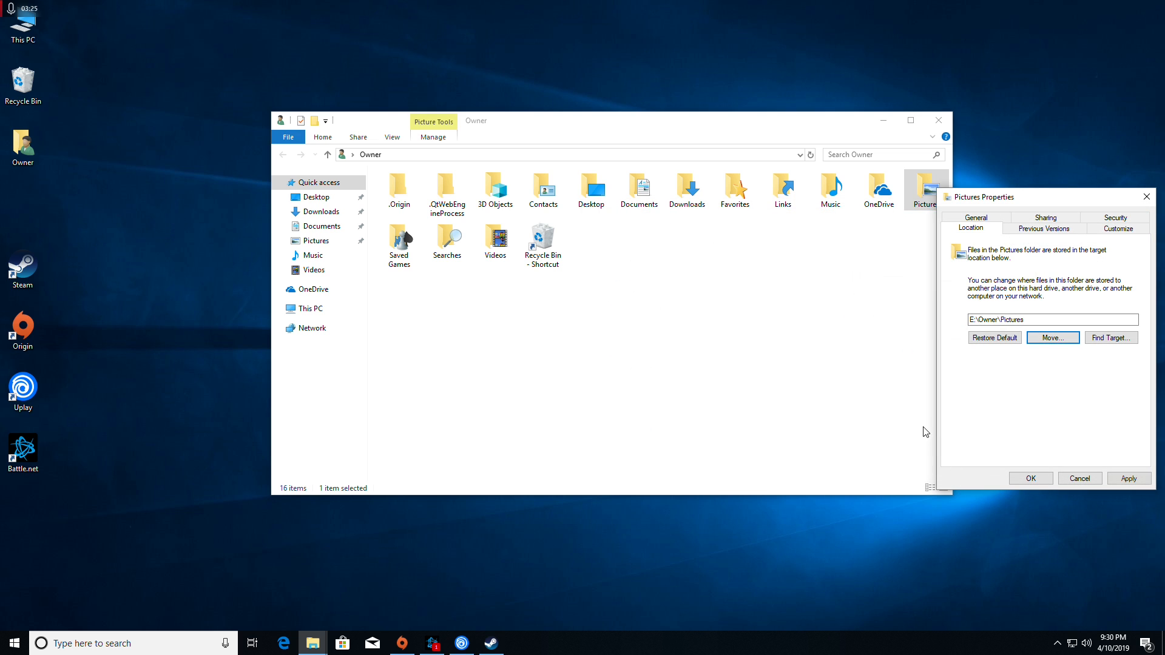
left_click(1036, 480)
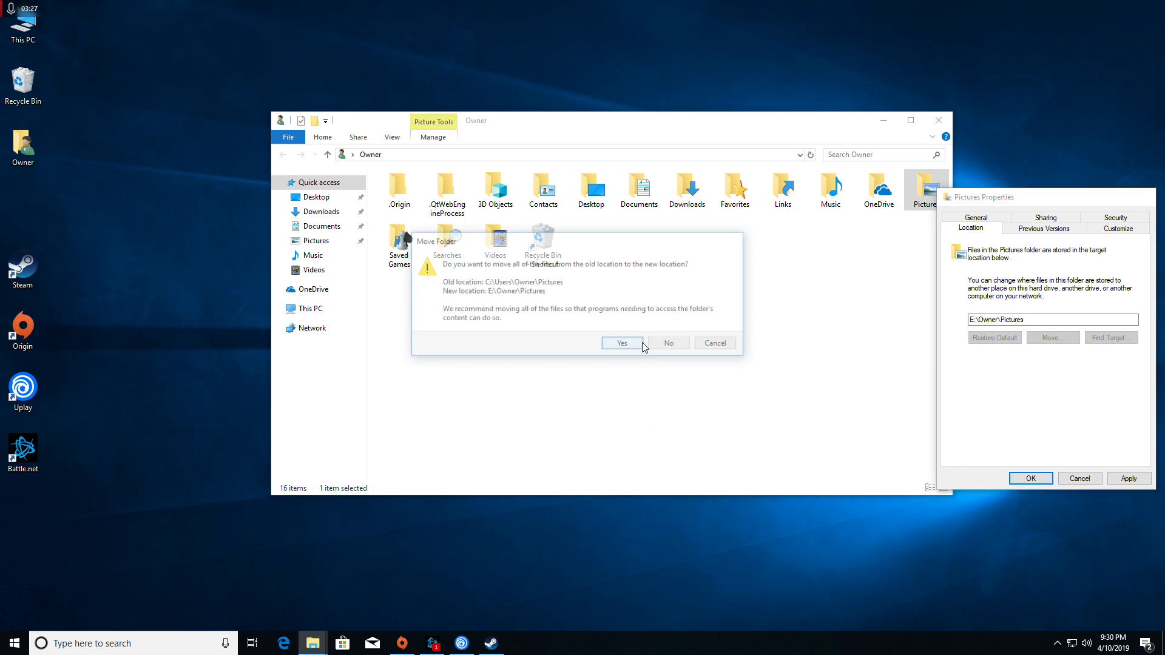
left_click(629, 343)
Relocate the Videos folder to E:\Owner\Videos, including its existing files, and close the Owner window.
right_click(494, 238)
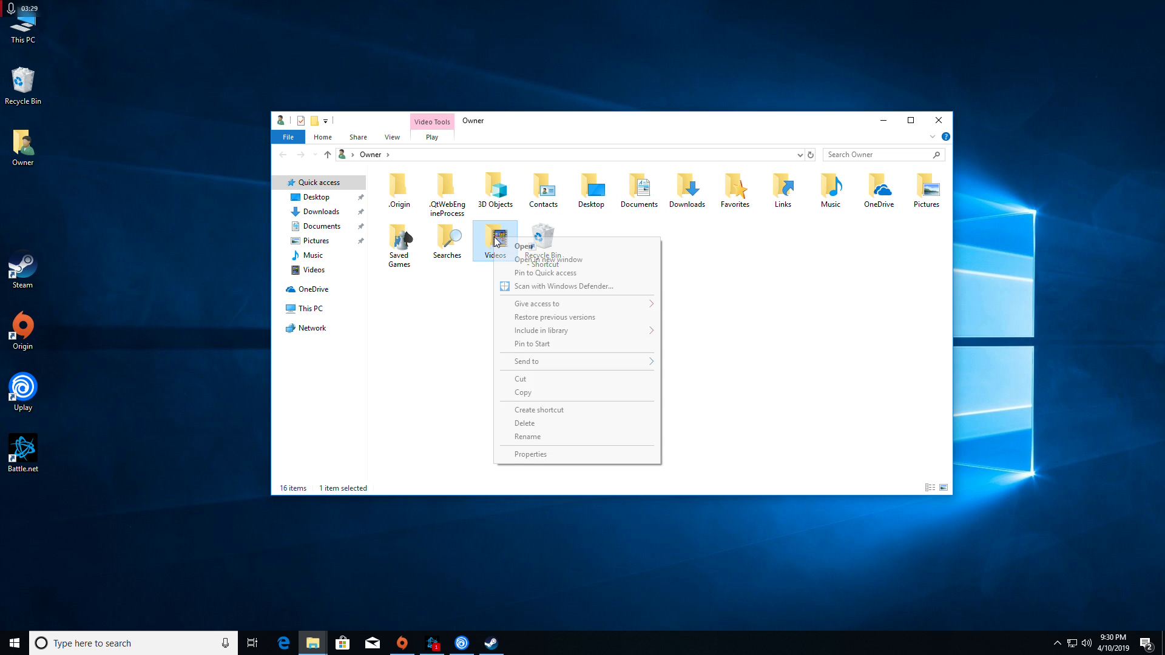
left_click(553, 454)
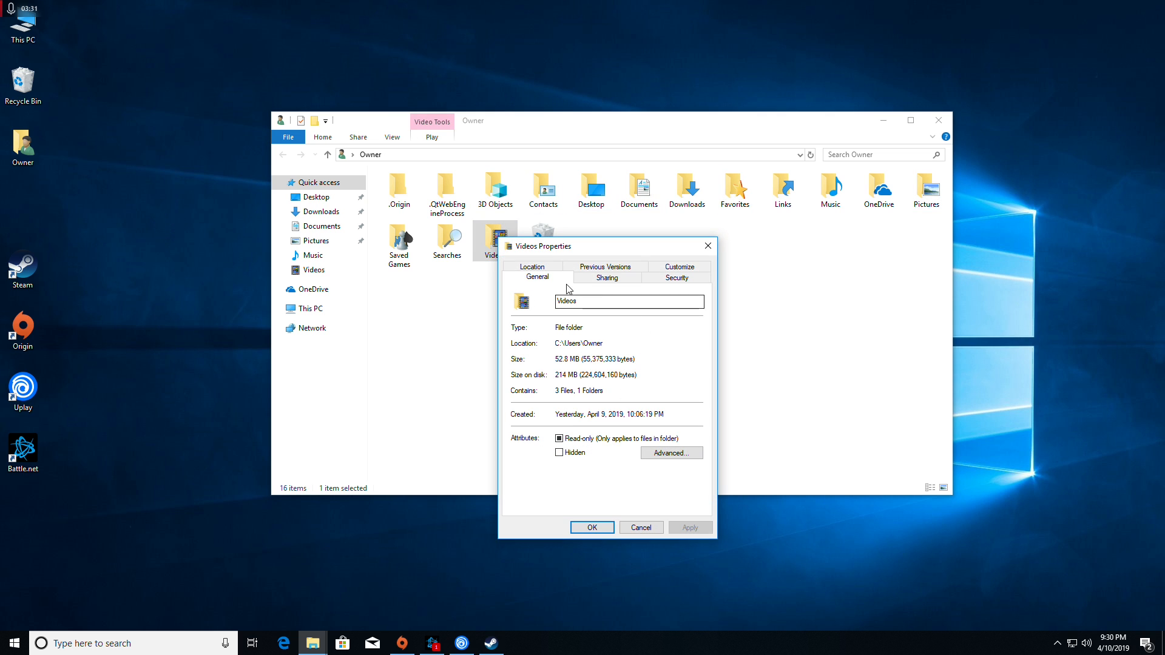
left_click(532, 268)
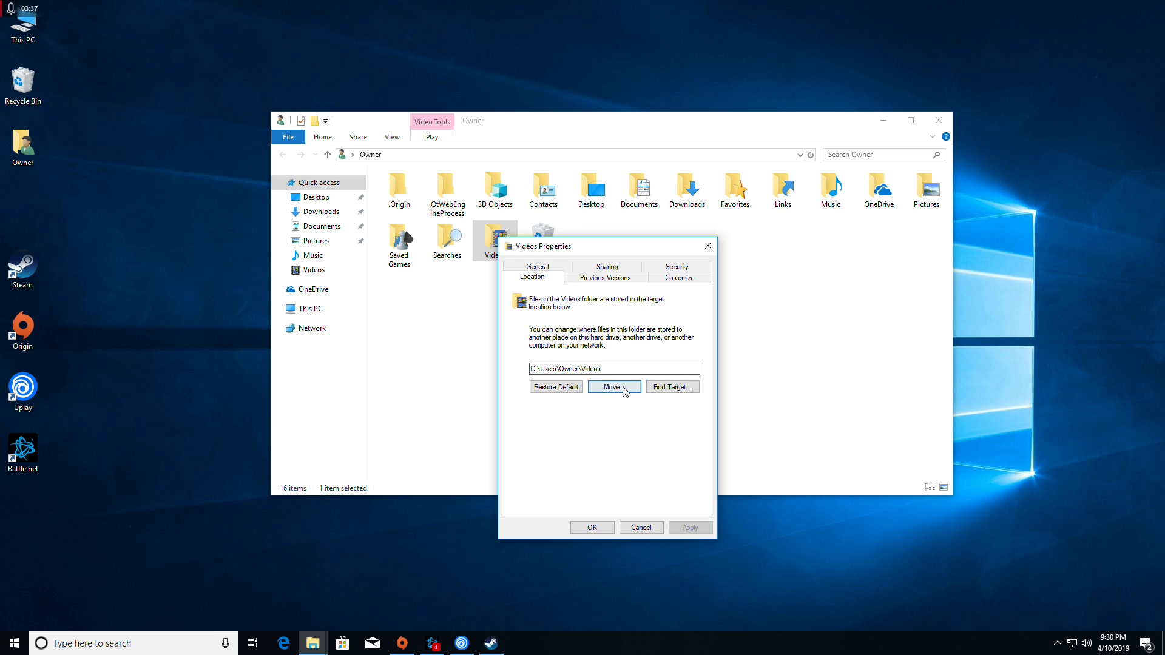
left_click(616, 388)
double_click(981, 353)
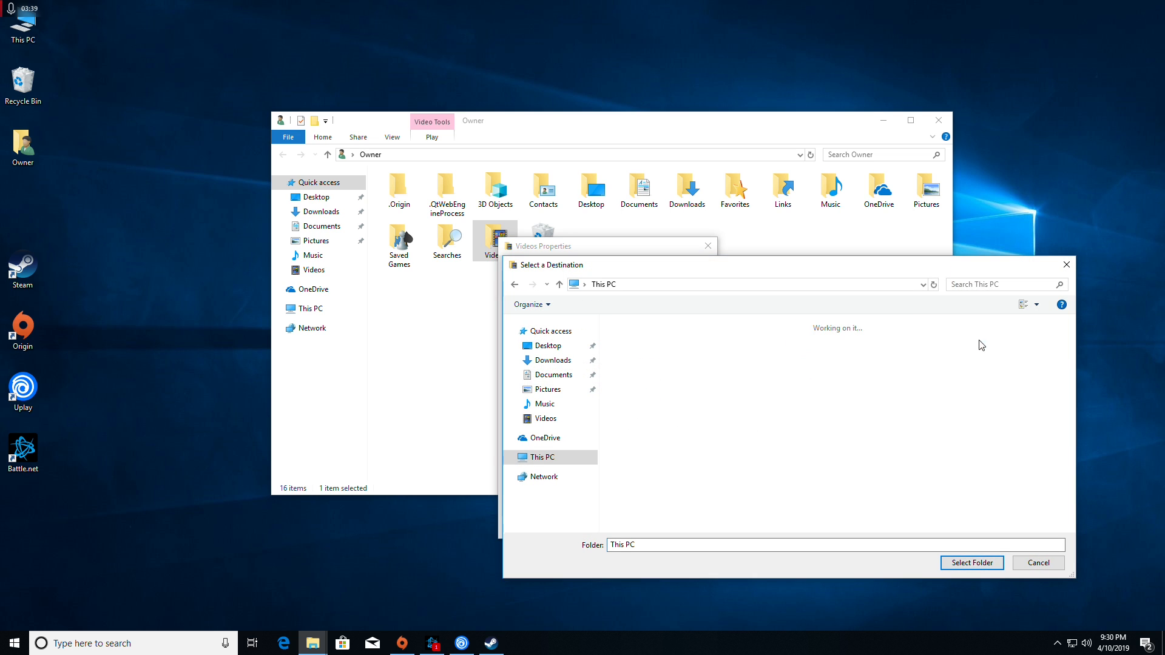
double_click(992, 476)
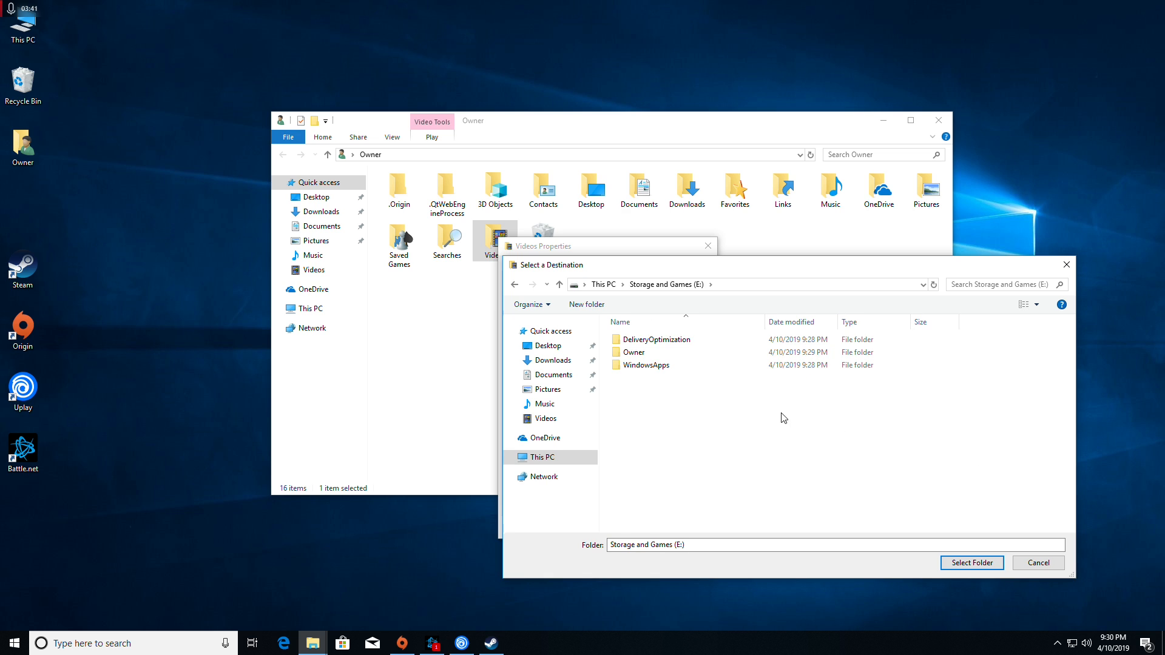
double_click(652, 354)
left_click(655, 396)
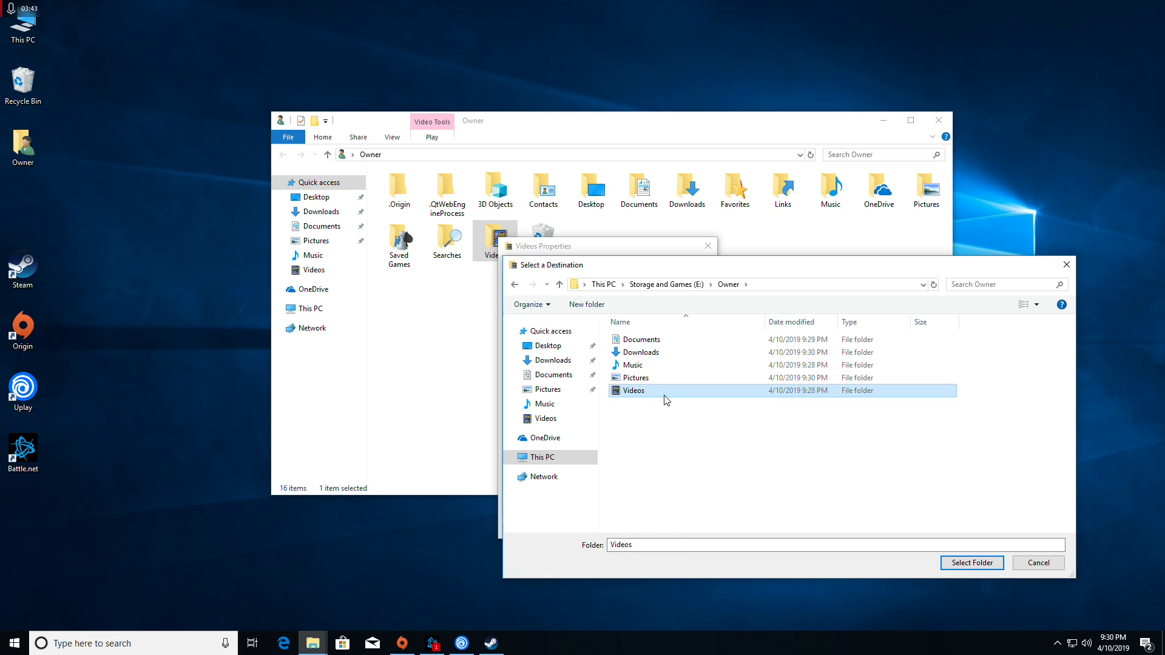
left_click(972, 562)
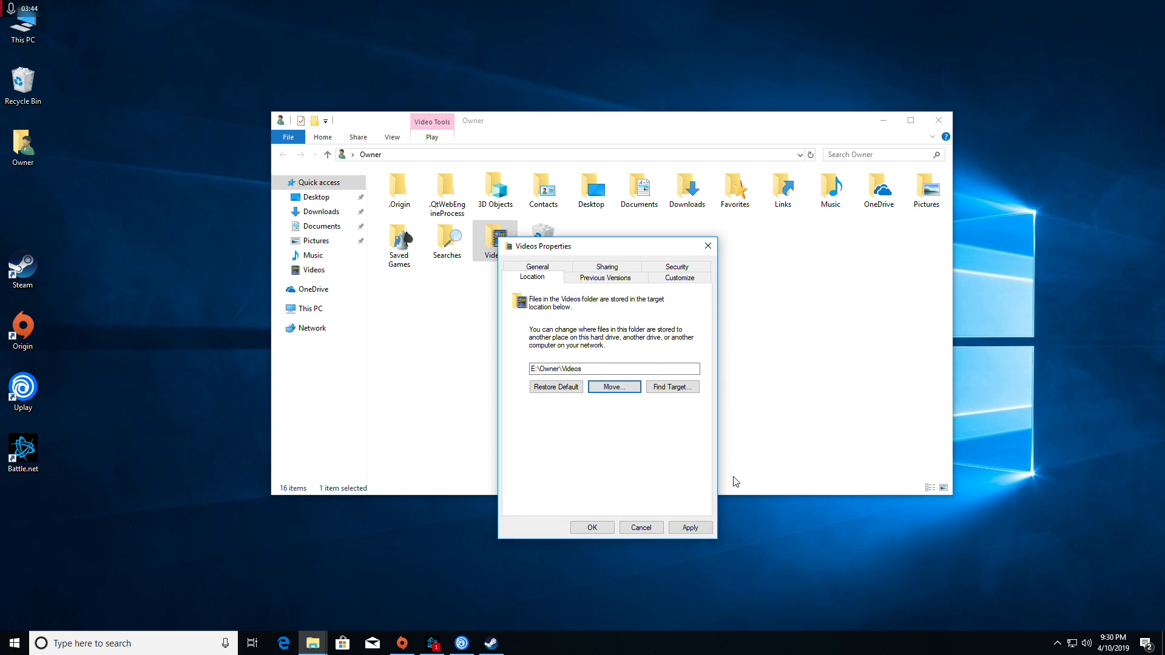
left_click(592, 527)
left_click(625, 345)
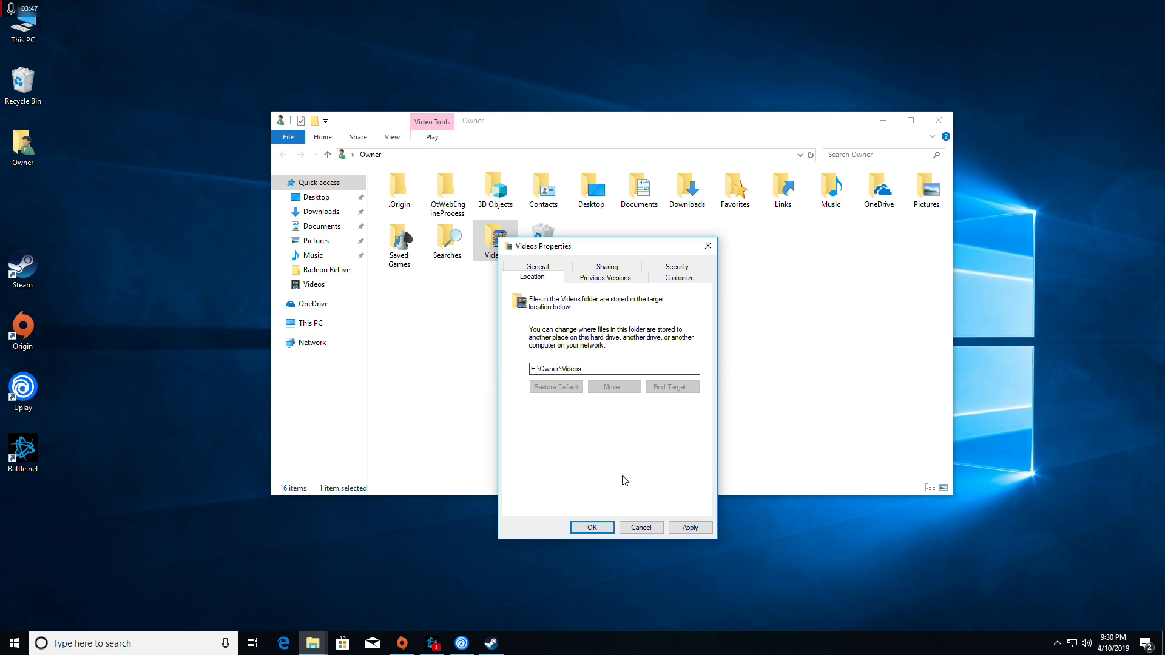
left_click(938, 122)
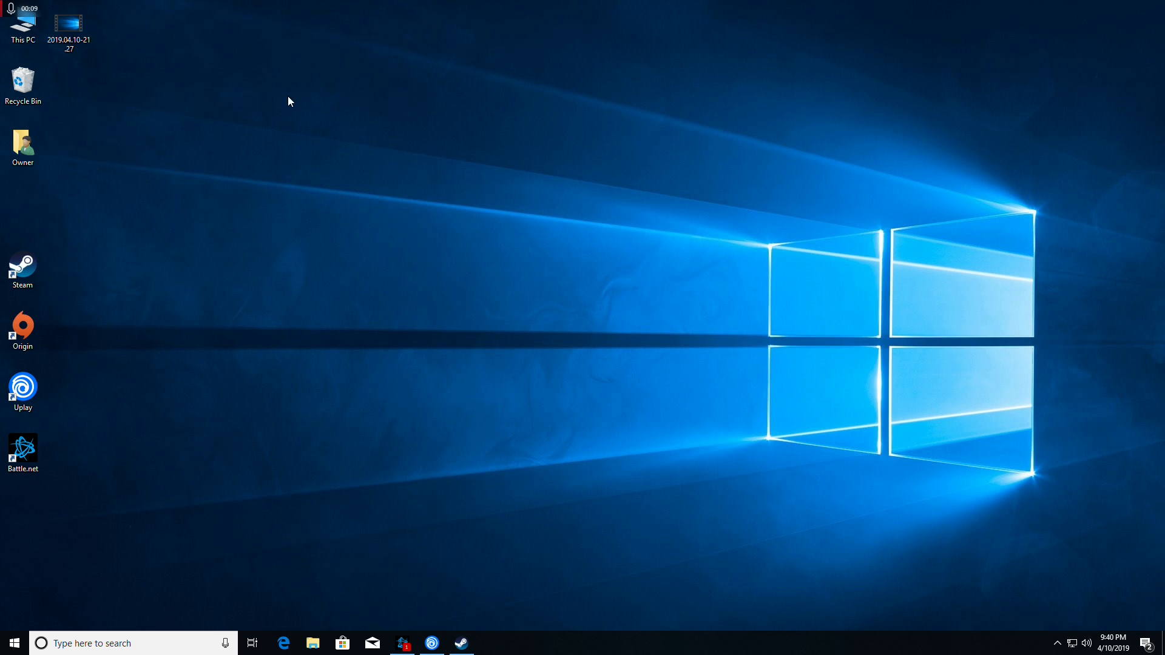
Open the Storage and Games (E:) drive from This PC and create a new folder named Games in it.
double_click(22, 24)
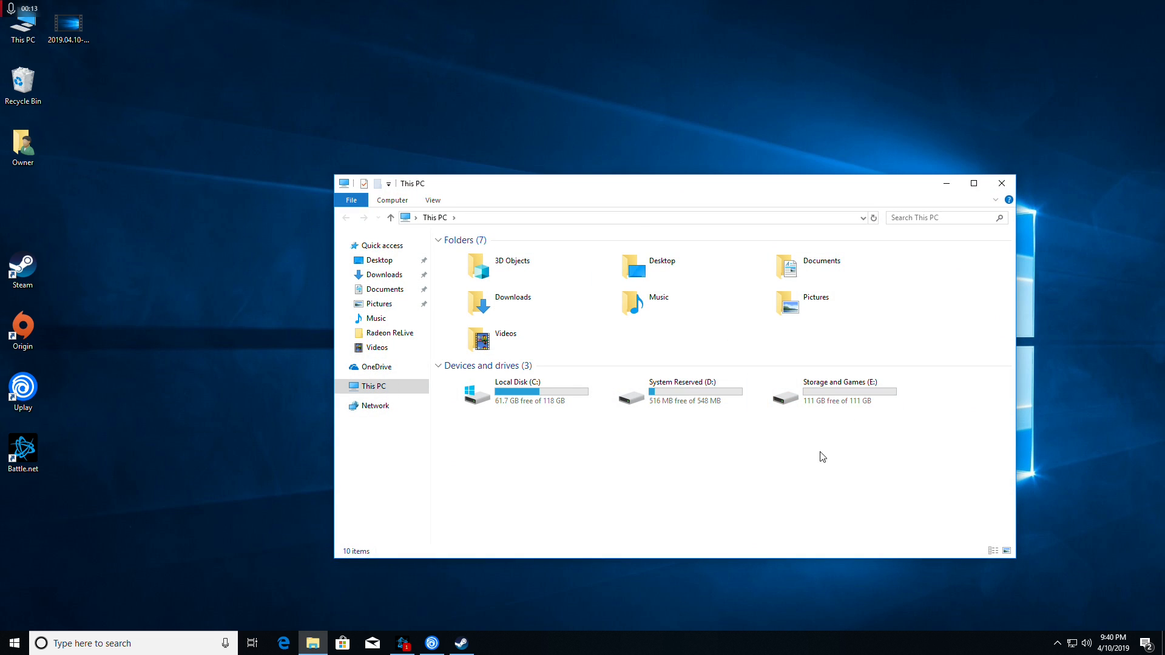
double_click(866, 392)
right_click(525, 302)
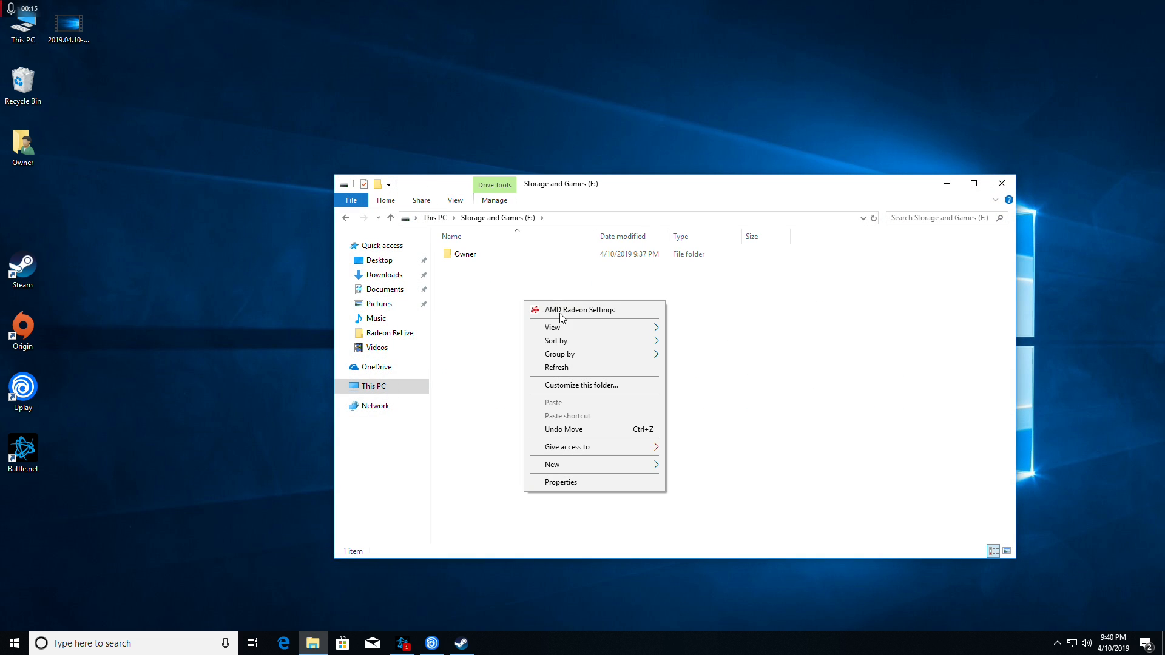
mouse_move(570, 467)
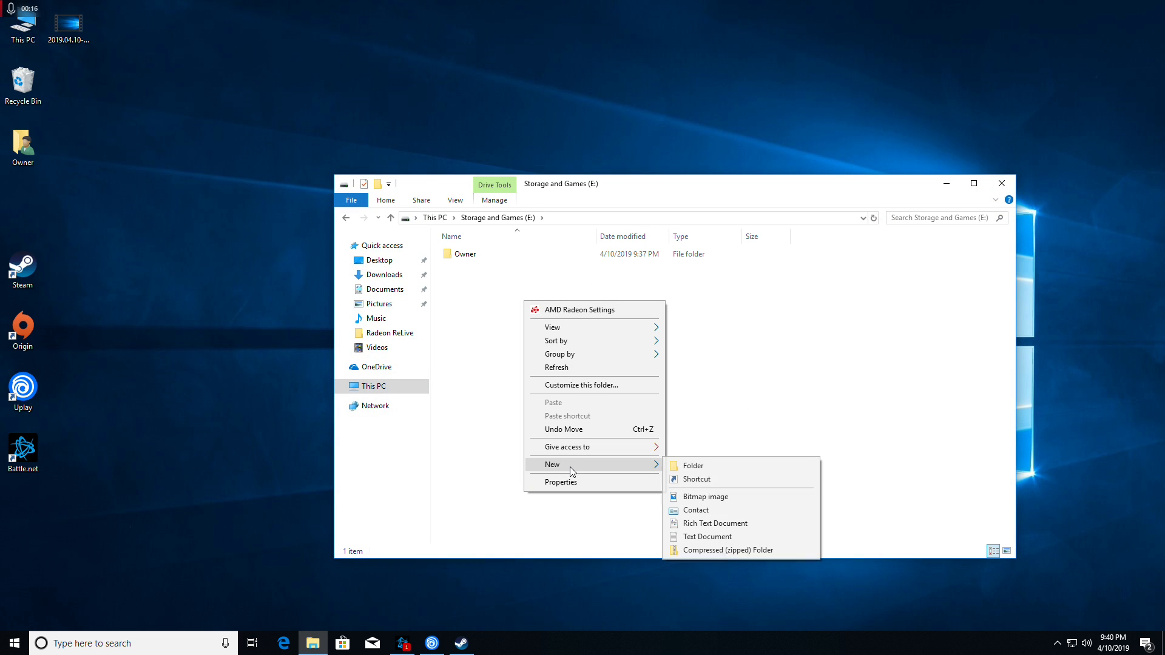
left_click(698, 473)
type("Games")
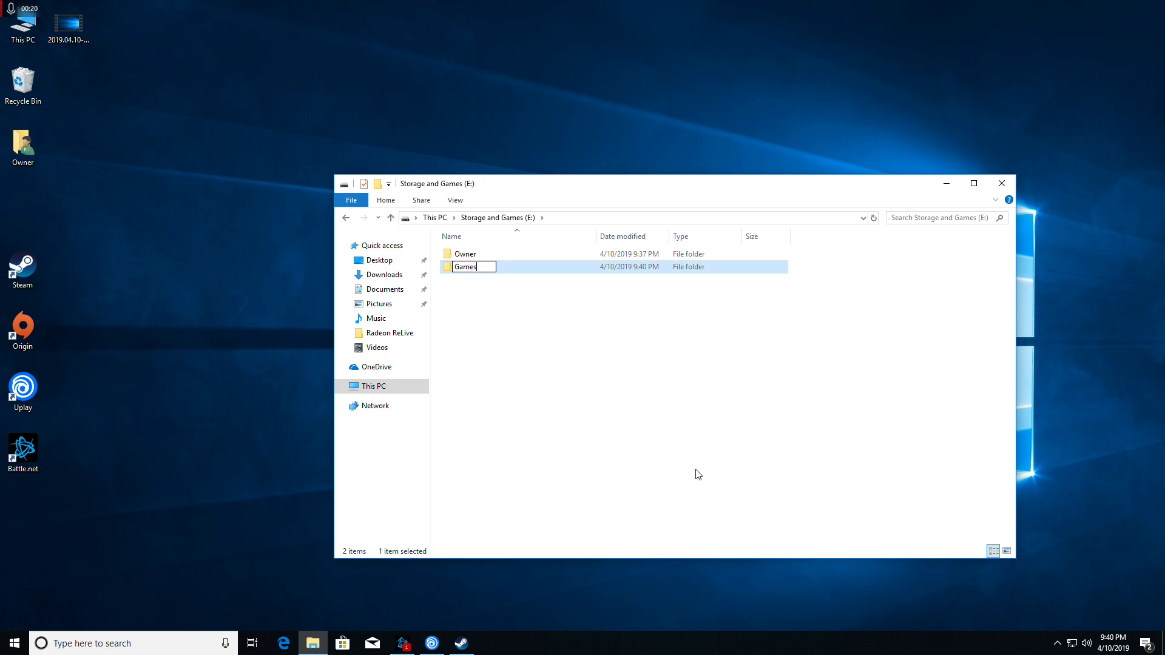
key("Return")
Open the Games folder on drive E: and create a subfolder named Origin in it.
key("Return")
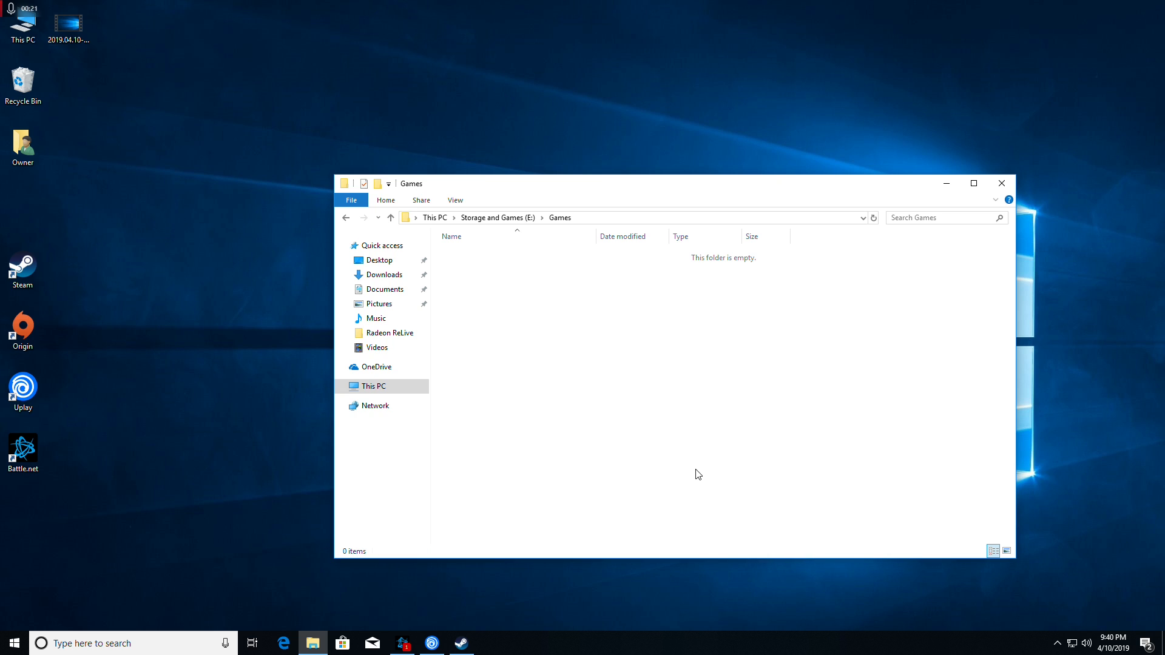
right_click(553, 370)
mouse_move(613, 530)
left_click(704, 532)
type("Origin")
key("Return")
Create a new subfolder named Battle net in the Games folder on drive E:.
right_click(569, 368)
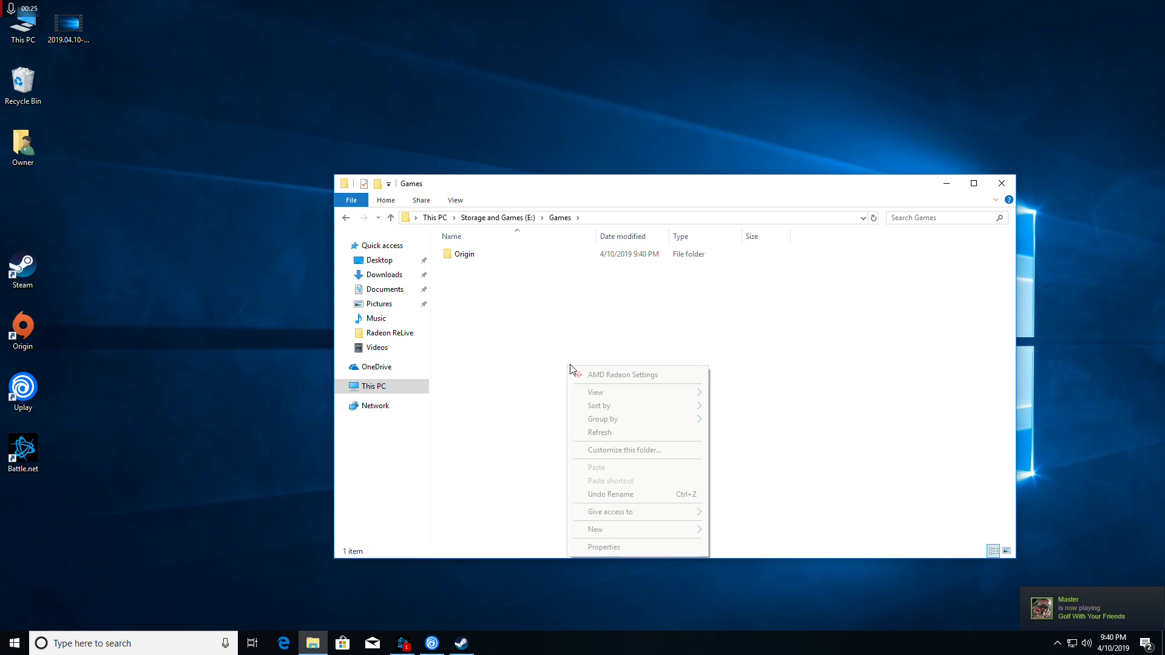
mouse_move(614, 530)
left_click(740, 536)
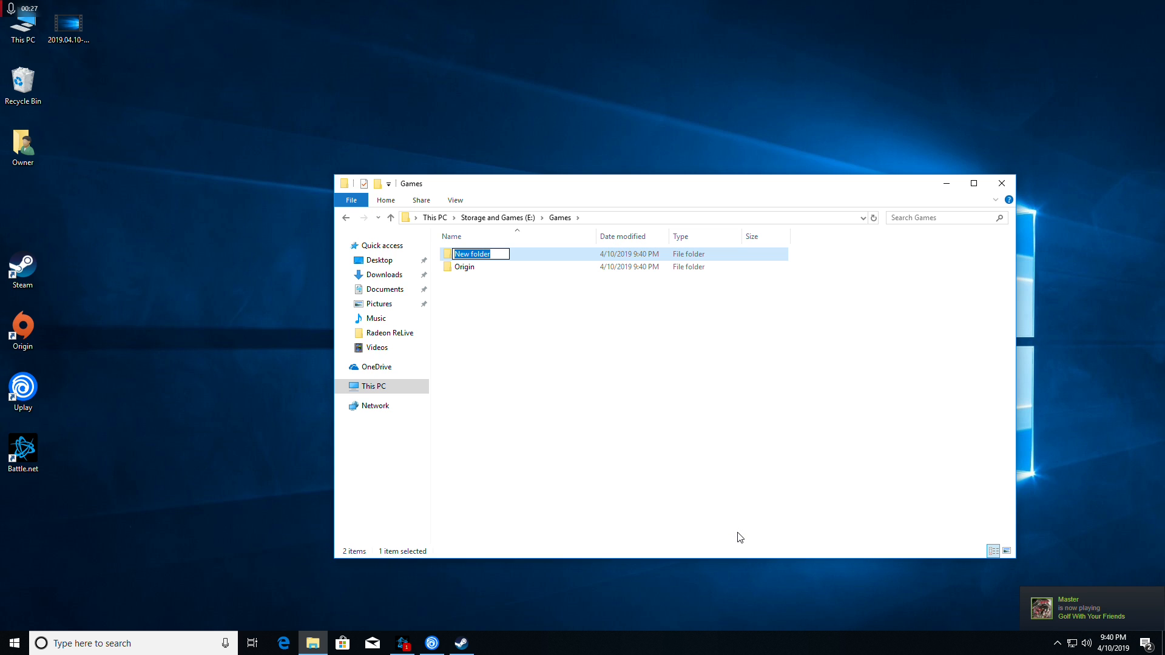
type("Battle net")
key("Return")
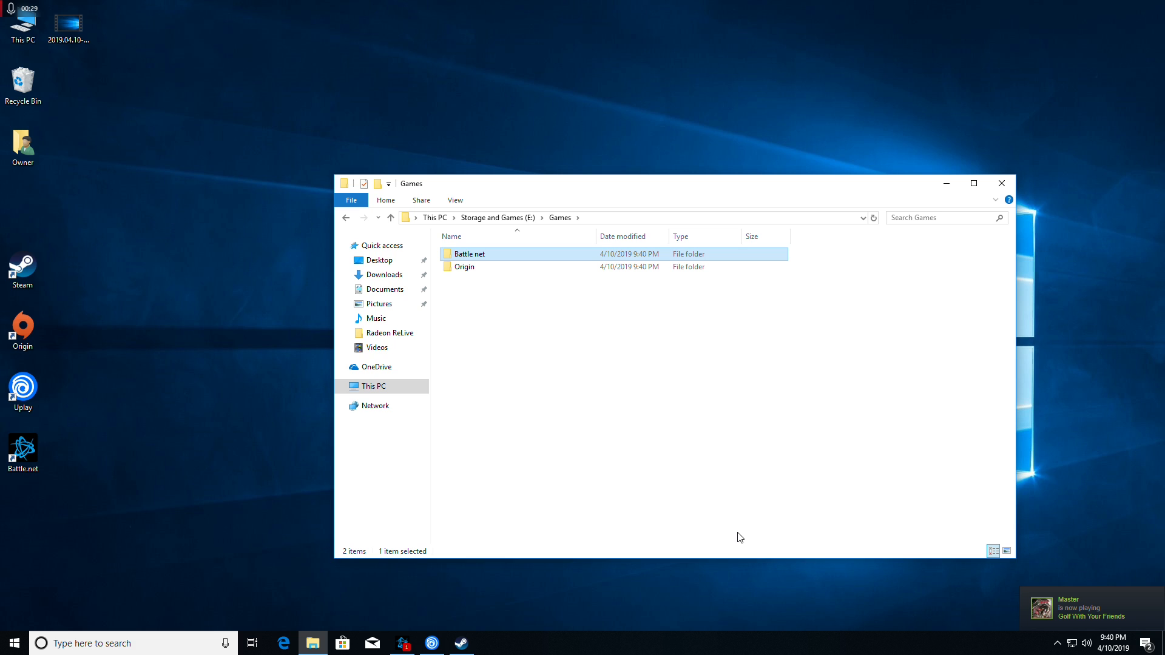
Create another subfolder named Uplay in the Games folder.
right_click(587, 393)
mouse_move(625, 551)
left_click(746, 552)
type("Uplay")
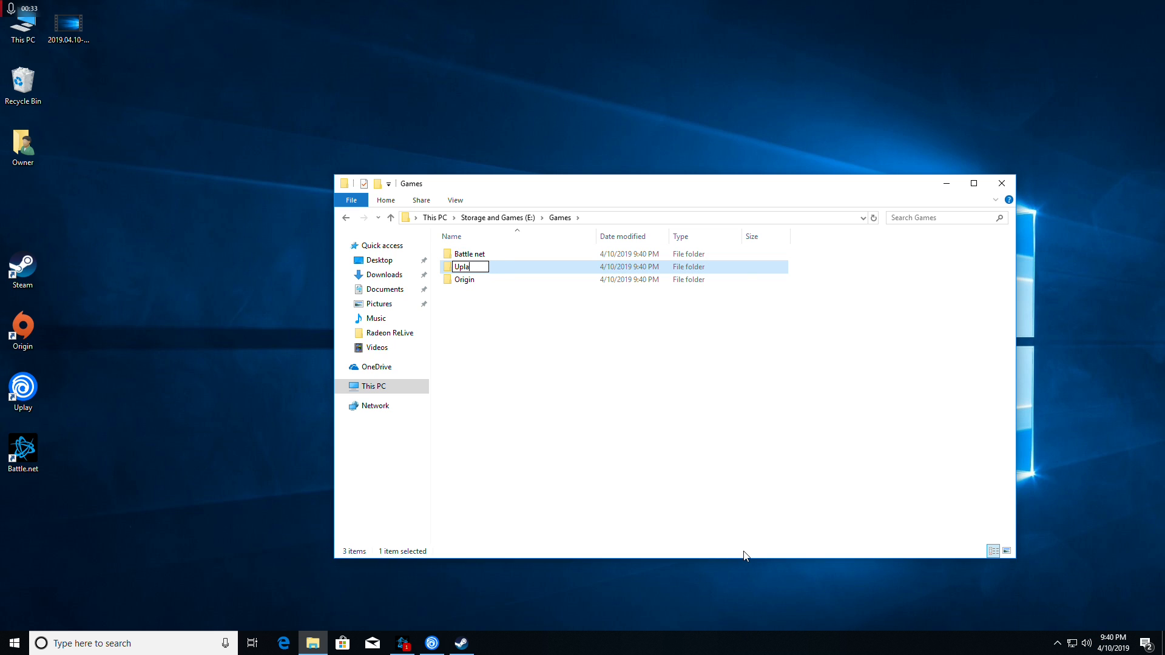
key("Return")
Create a subfolder named Steam in the Games folder and close the File Explorer window.
right_click(546, 381)
mouse_move(608, 543)
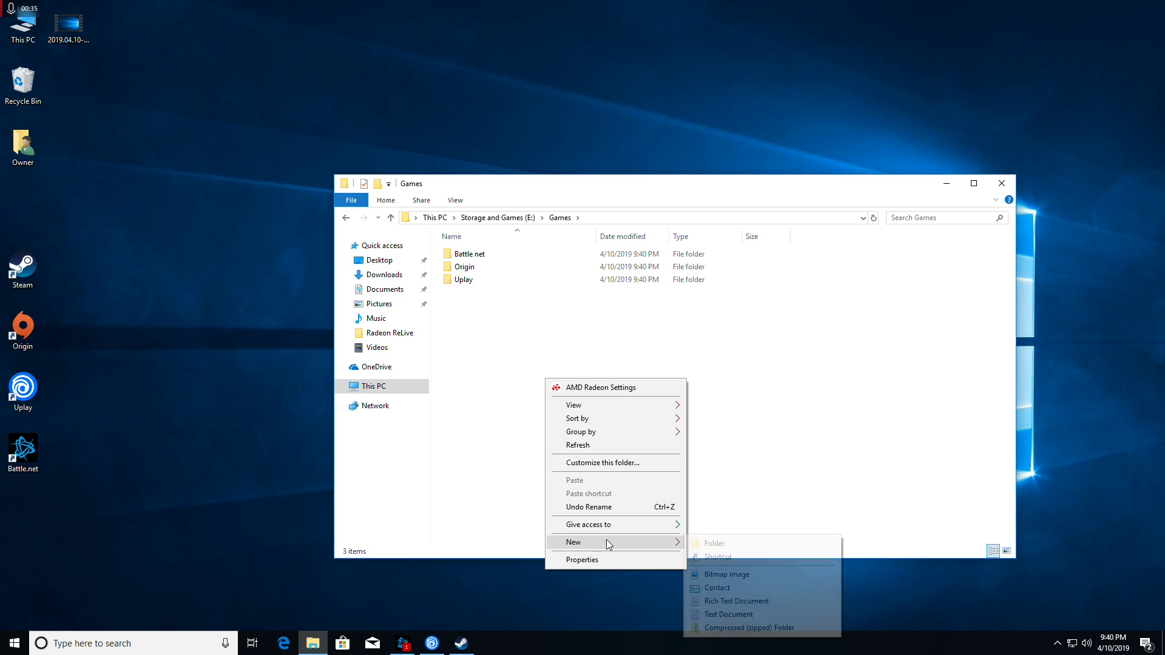
left_click(706, 543)
type("Steam")
key("Return")
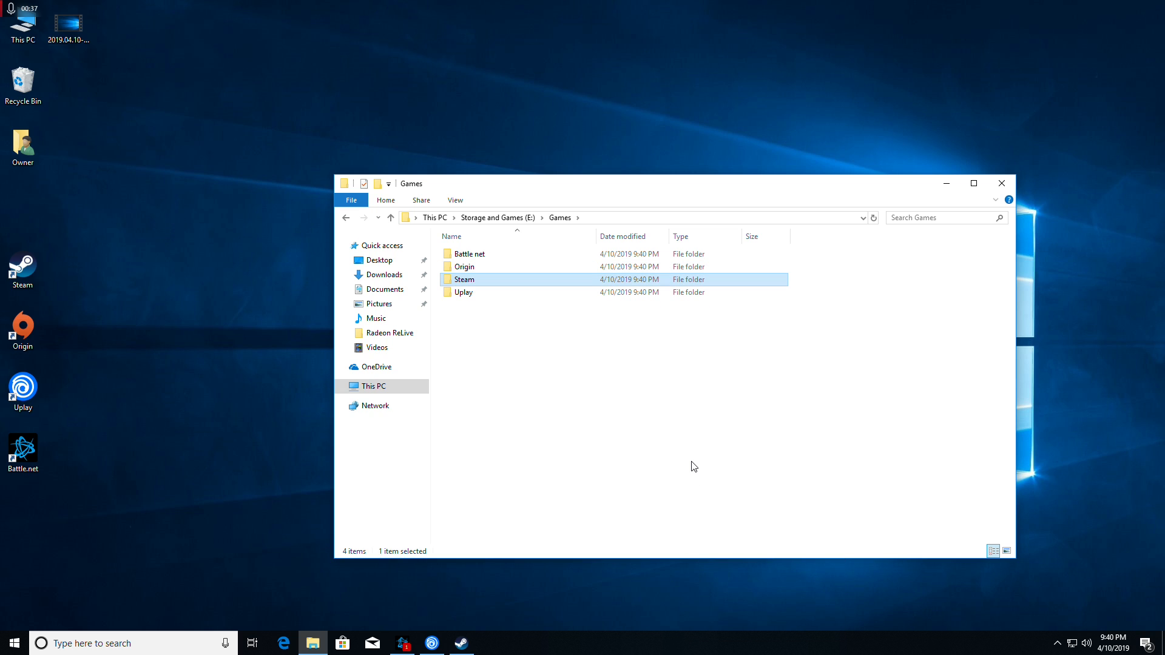
left_click(594, 410)
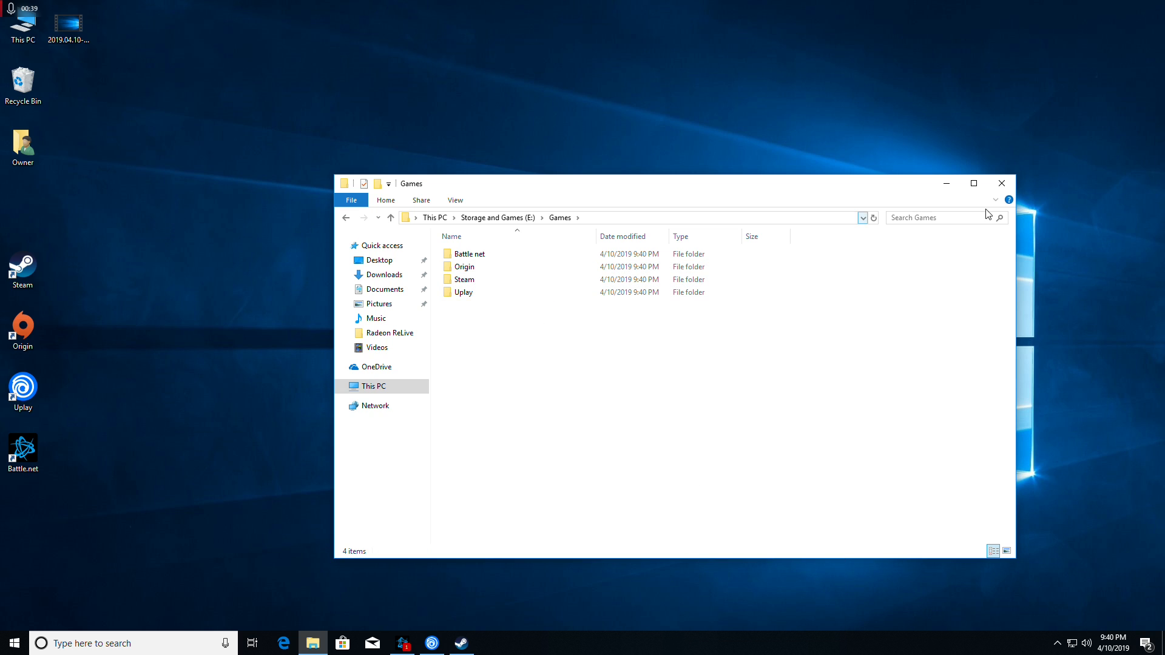
left_click(1002, 183)
Switch to Origin and open the Installs & Saves section of its application settings.
left_click(1057, 643)
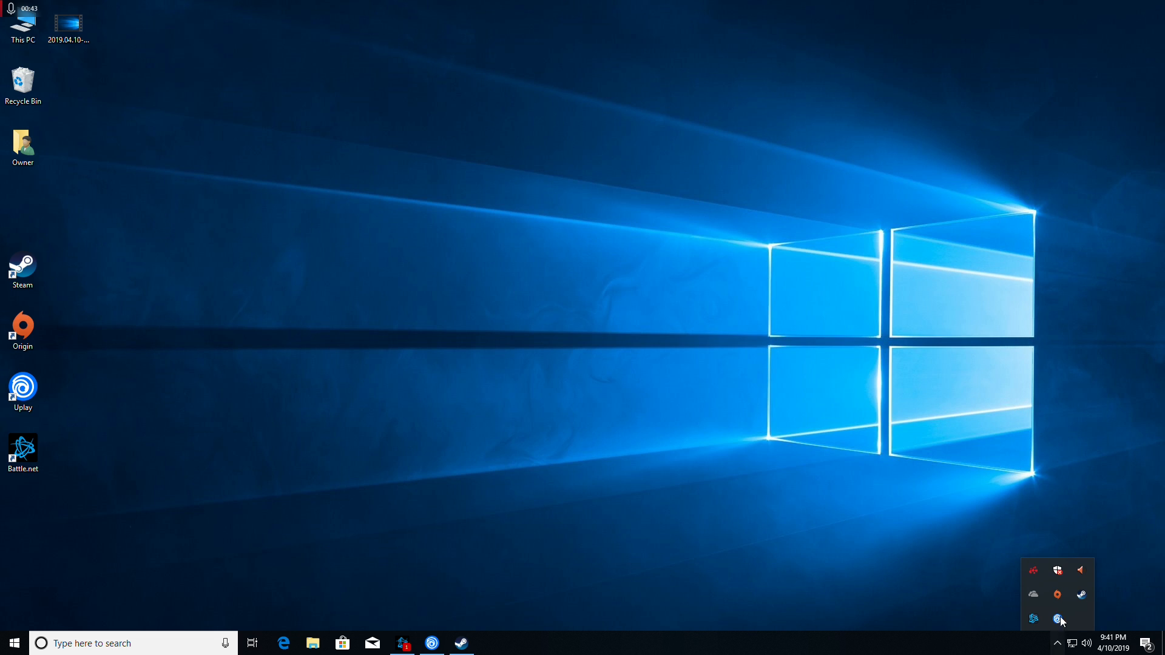
left_click(1057, 594)
left_click(306, 97)
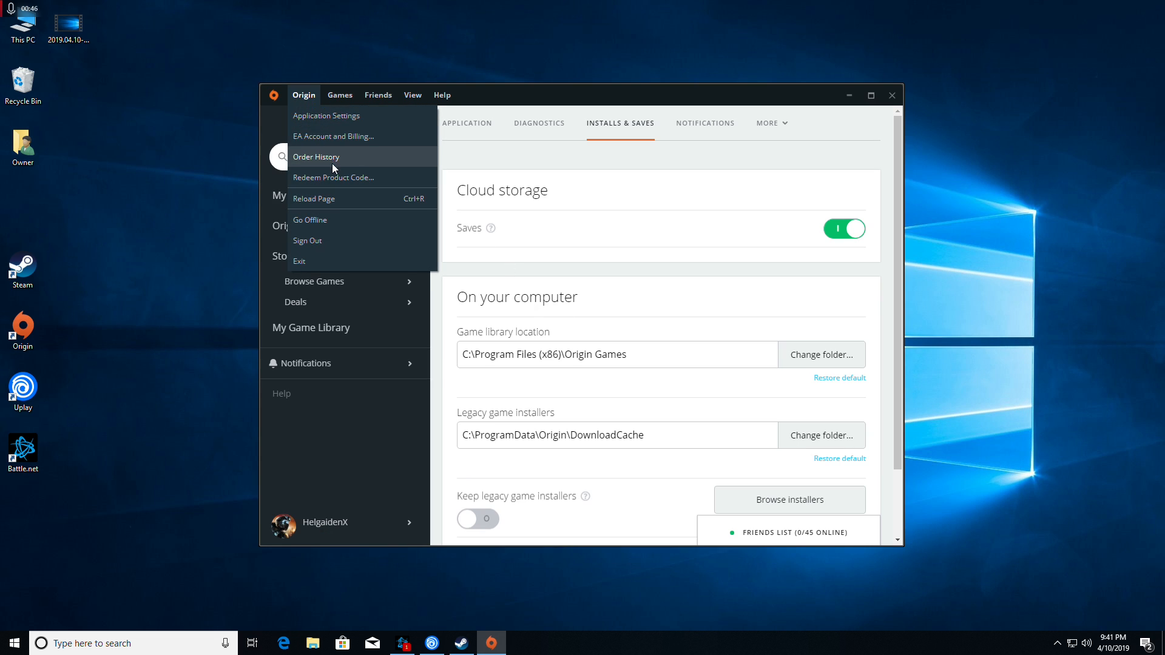
left_click(320, 117)
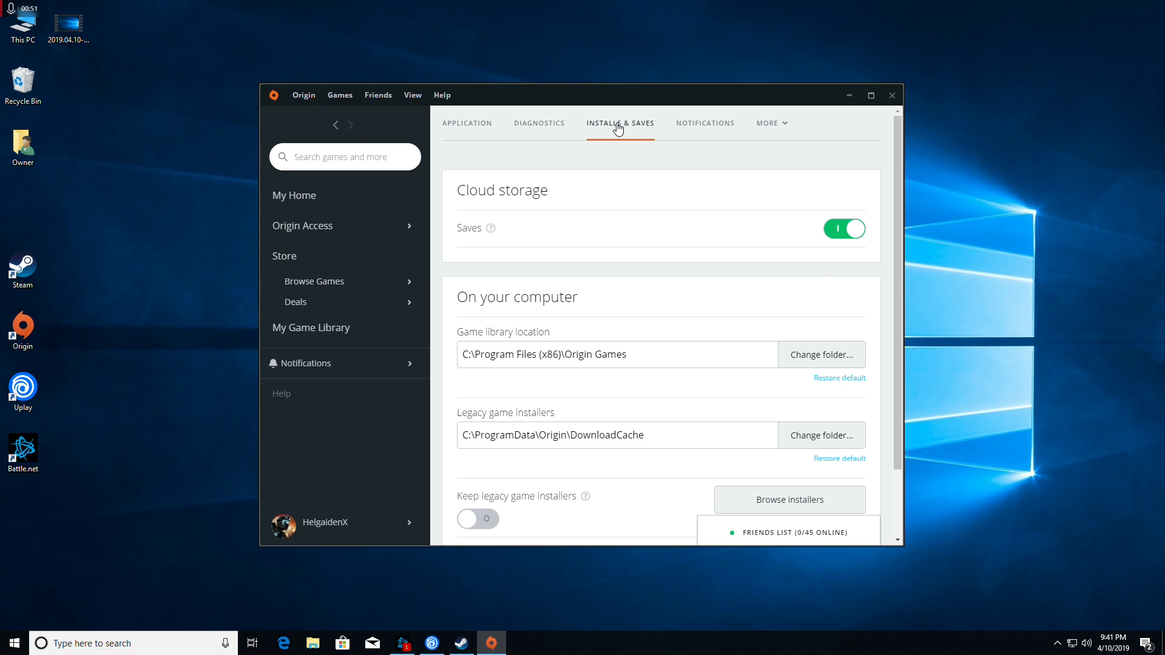
scroll(901, 165, "down", 2)
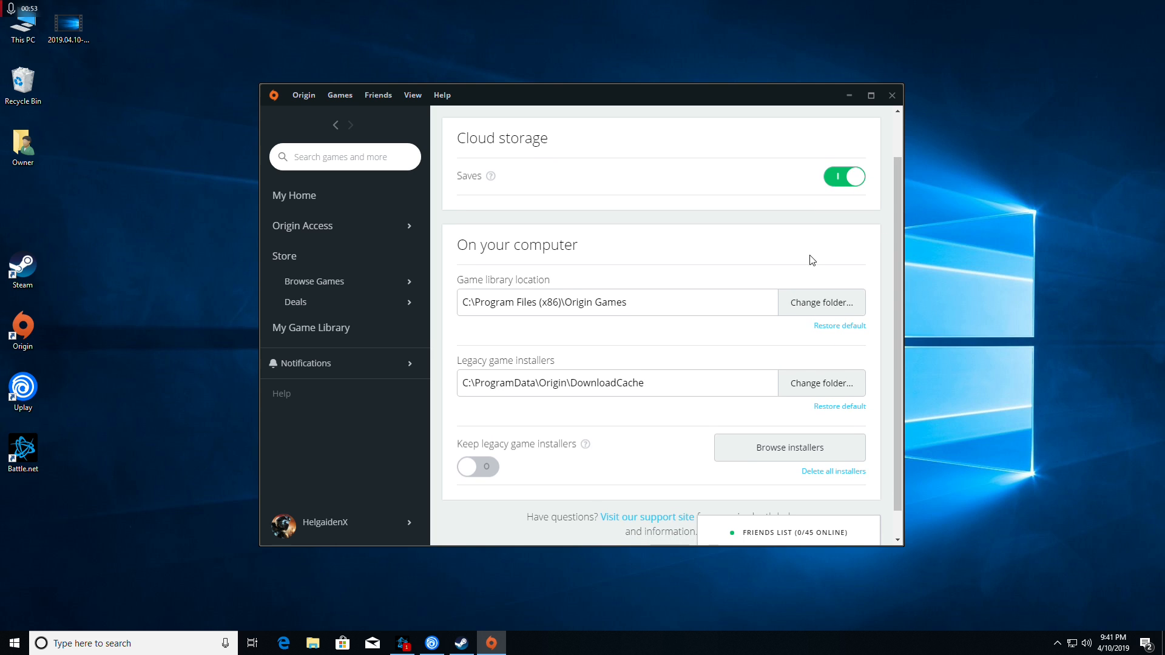
Start changing the game library location and browse to the Games\Origin folder on the Storage and Games (E:) drive.
left_click(832, 304)
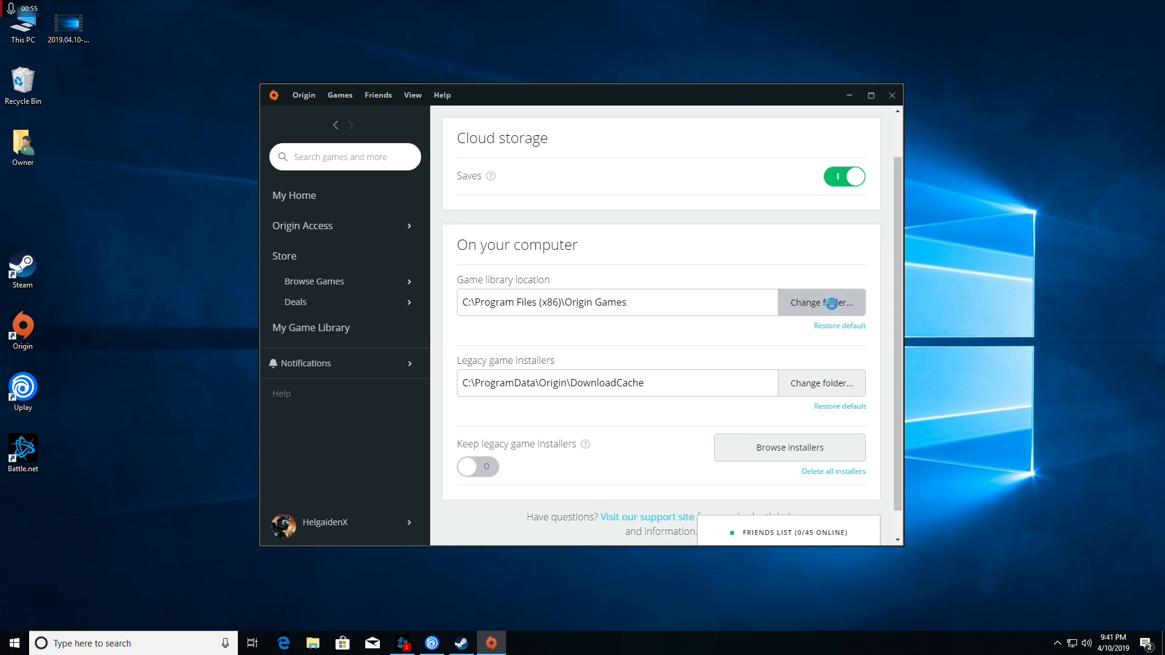
left_click(321, 298)
double_click(758, 309)
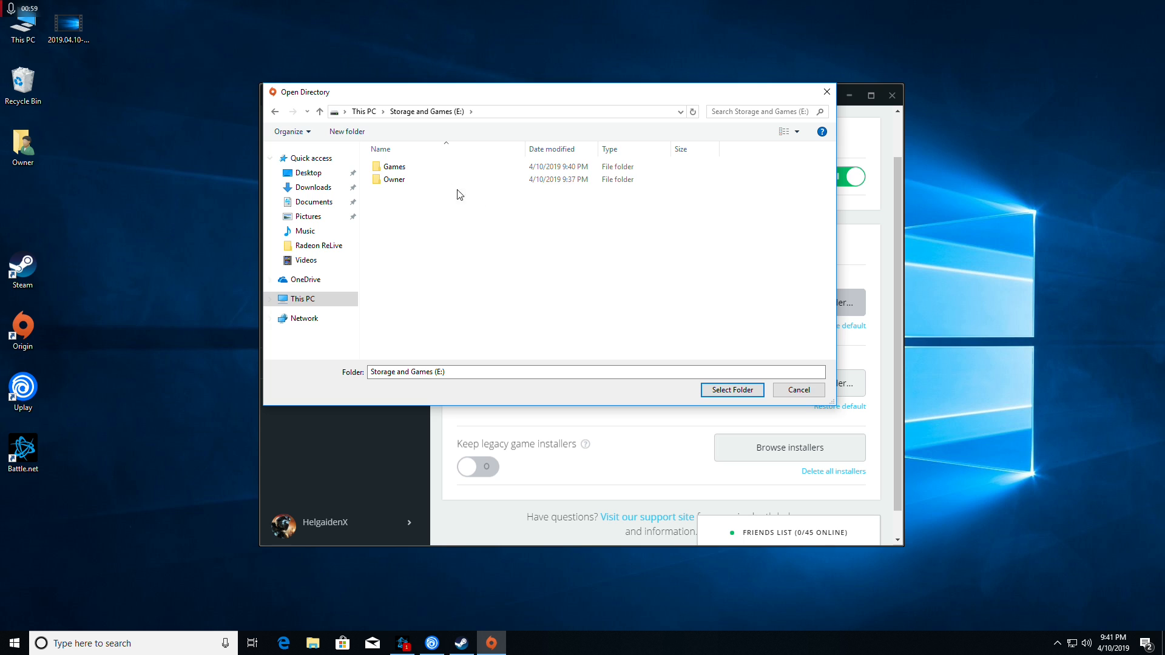
left_click(398, 172)
double_click(398, 171)
left_click(403, 181)
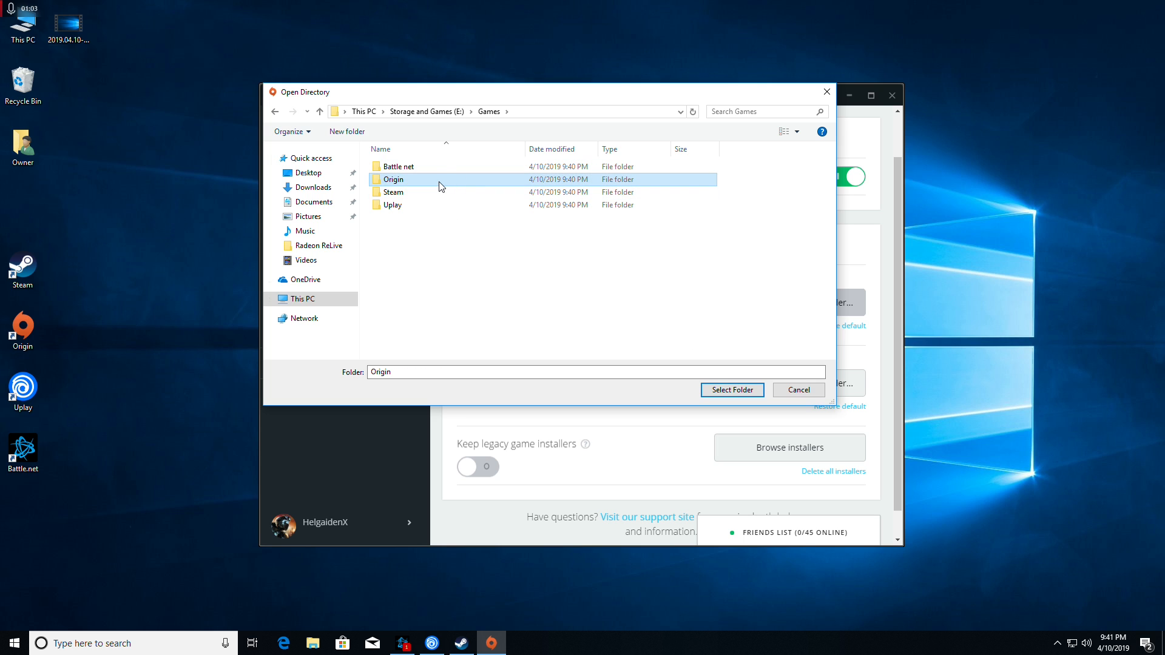
double_click(440, 186)
Create a new folder named Temp inside E:\Games\Origin from the folder selection dialog.
right_click(428, 204)
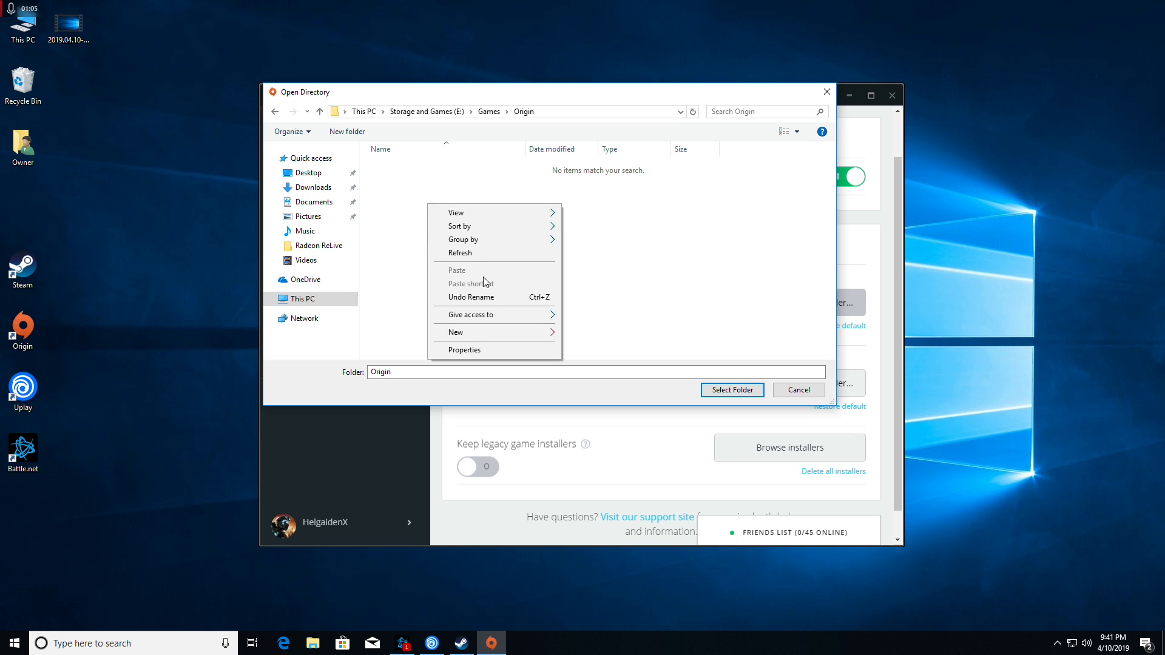
left_click(504, 191)
right_click(465, 213)
left_click(466, 199)
right_click(438, 186)
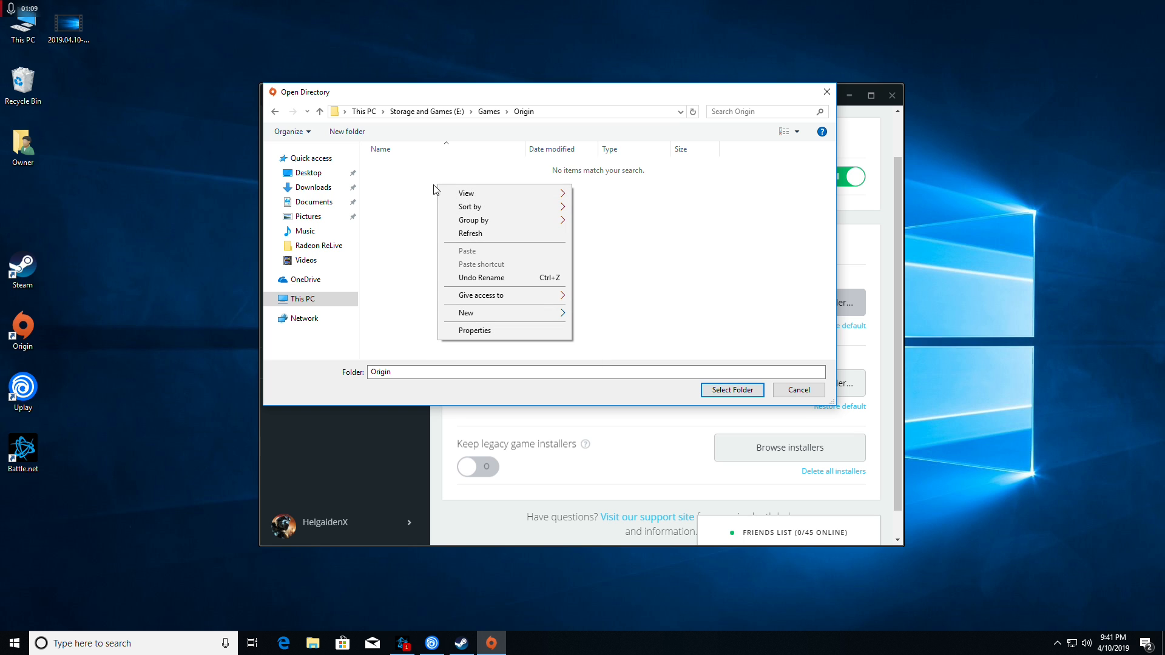
left_click(431, 177)
right_click(442, 202)
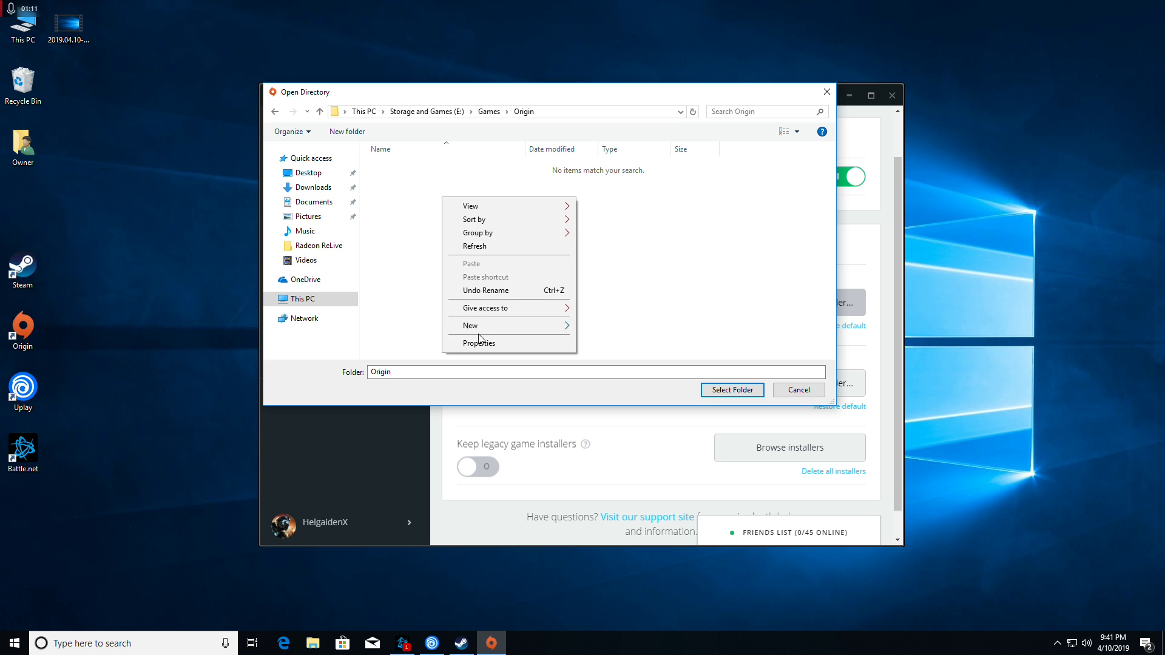
mouse_move(485, 326)
left_click(602, 328)
type("Temp")
key("Return")
left_click(597, 320)
Return to the Games folder, choose its Origin subfolder as the game library location, and dismiss the settings notice.
key("alt+Up")
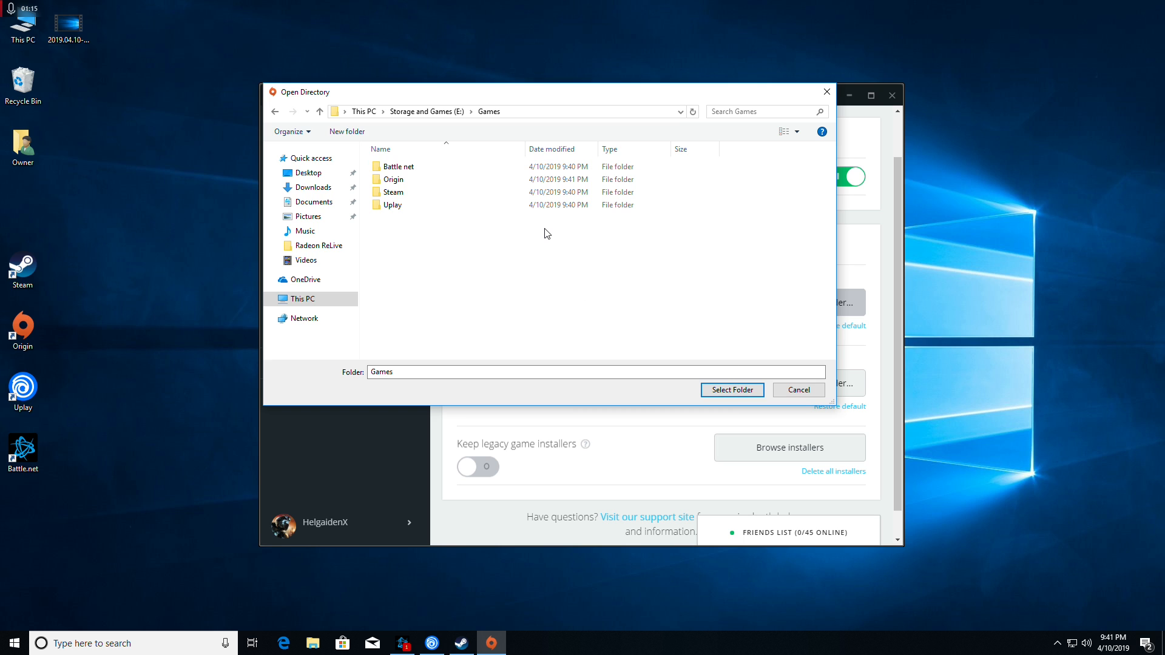
left_click(393, 180)
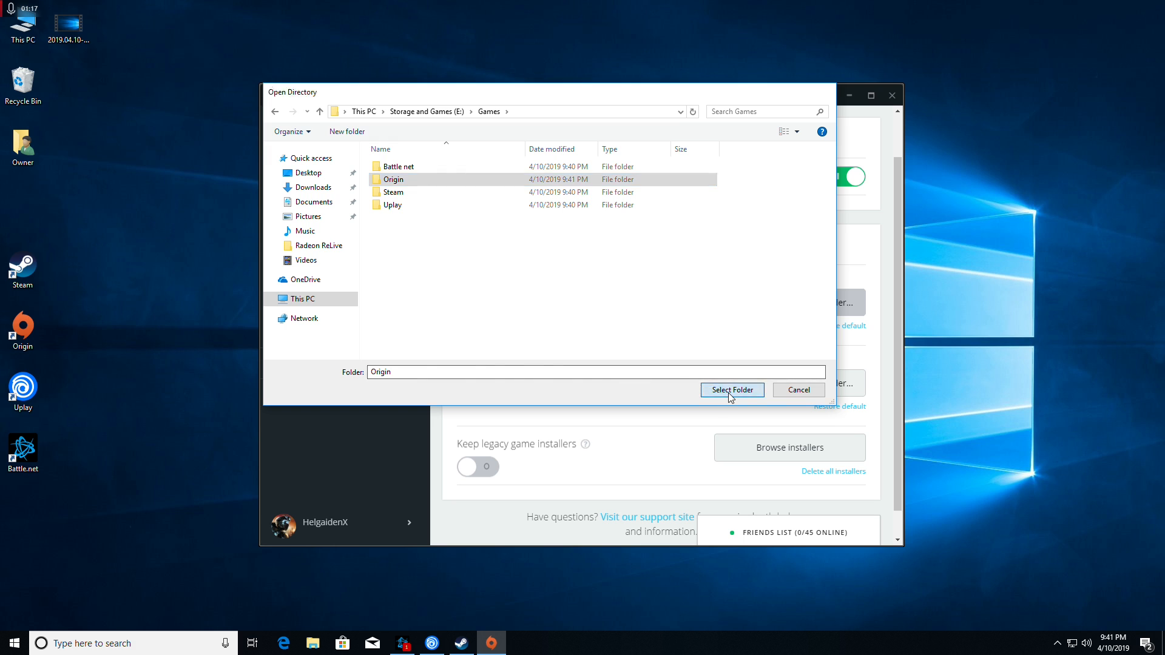
left_click(731, 389)
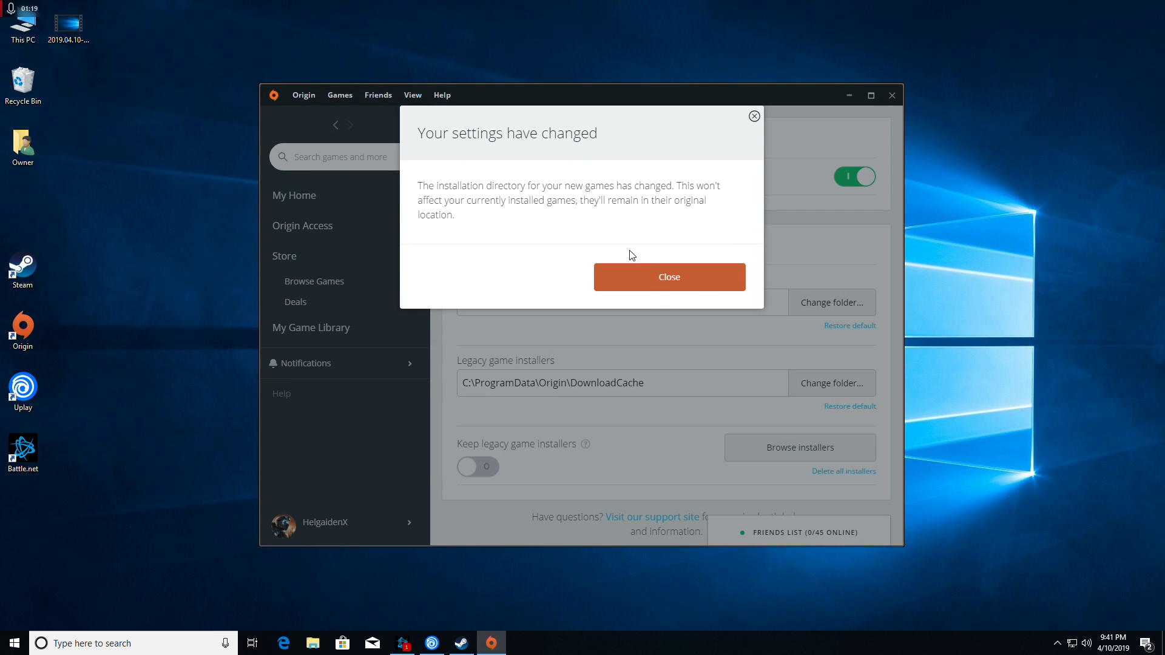
left_click(676, 276)
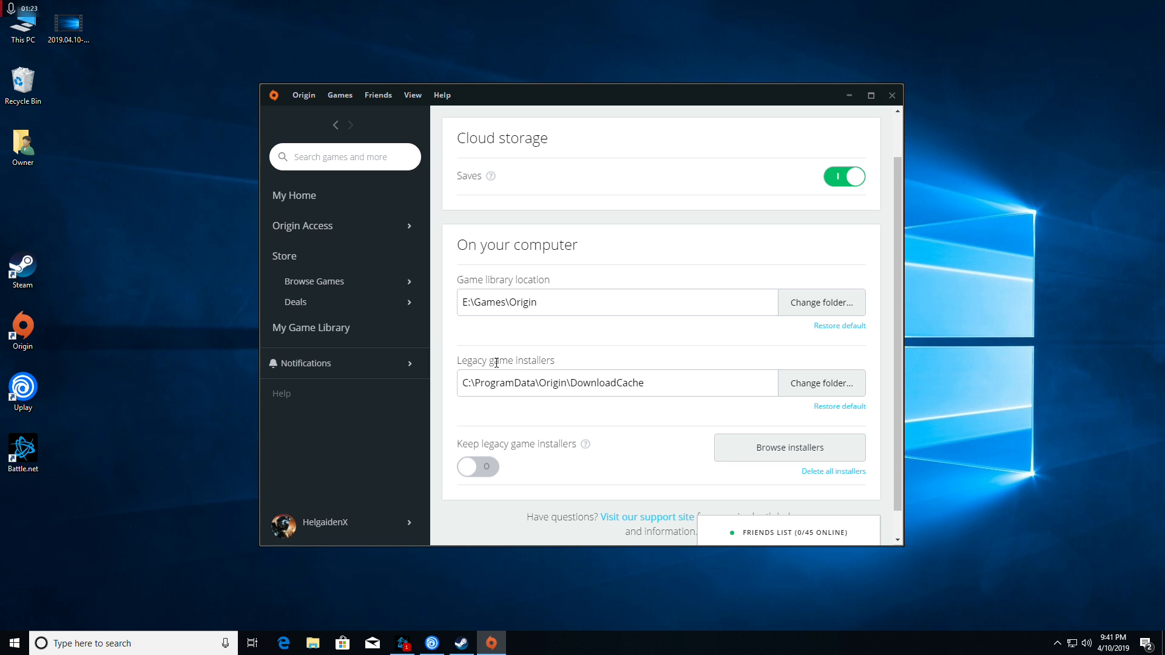
Change the legacy game installers location to E:\Games\Origin\Temp and agree to delete the previous cache directory's contents.
left_click(827, 382)
left_click(346, 294)
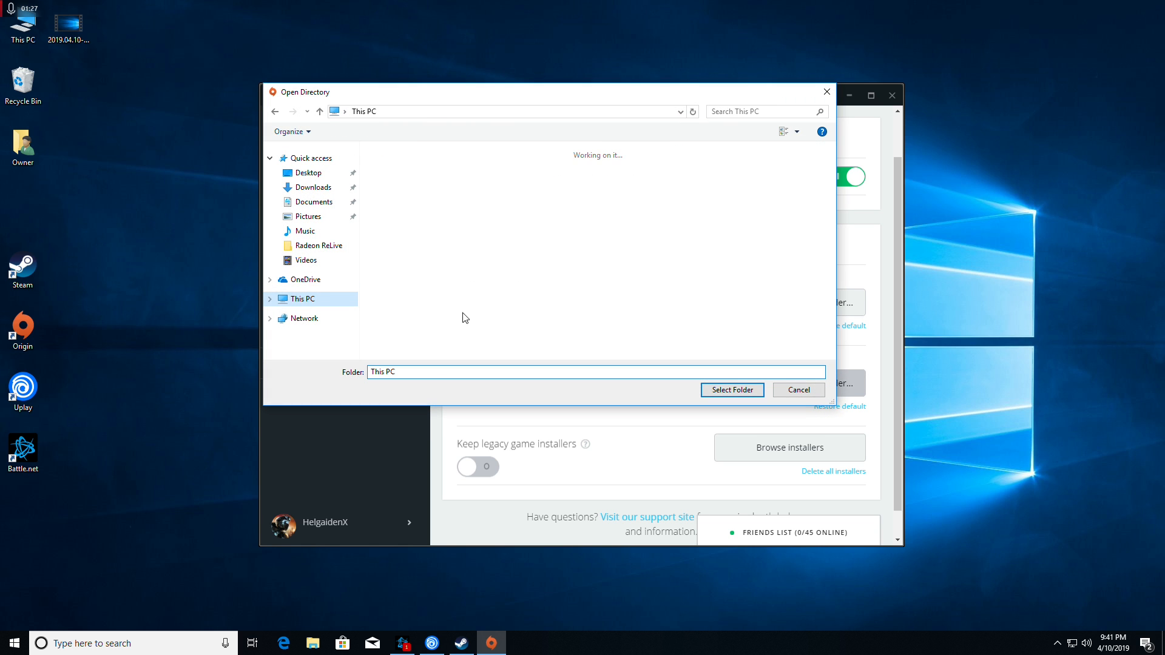
double_click(751, 310)
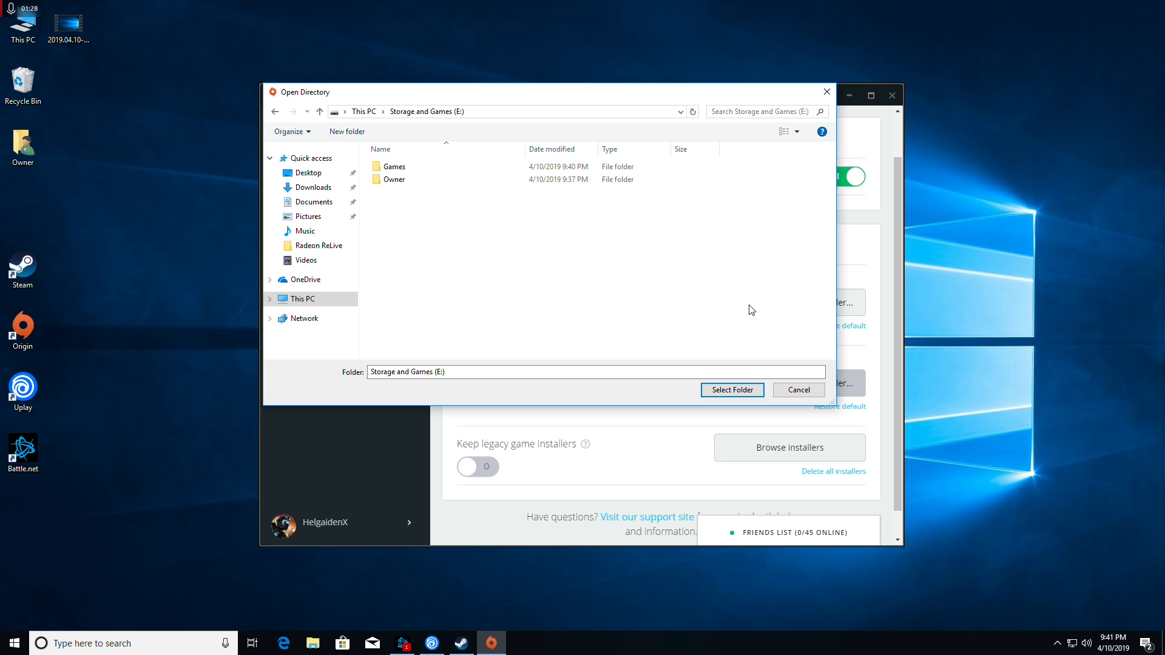
double_click(395, 168)
double_click(409, 180)
left_click(391, 168)
left_click(741, 391)
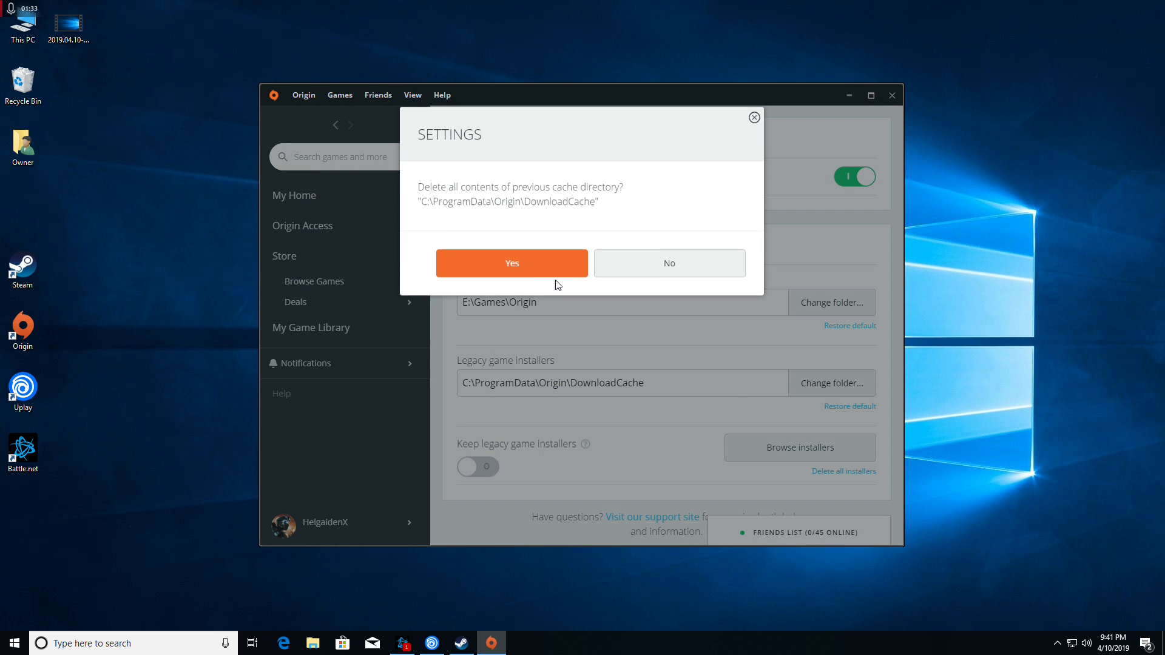
left_click(515, 262)
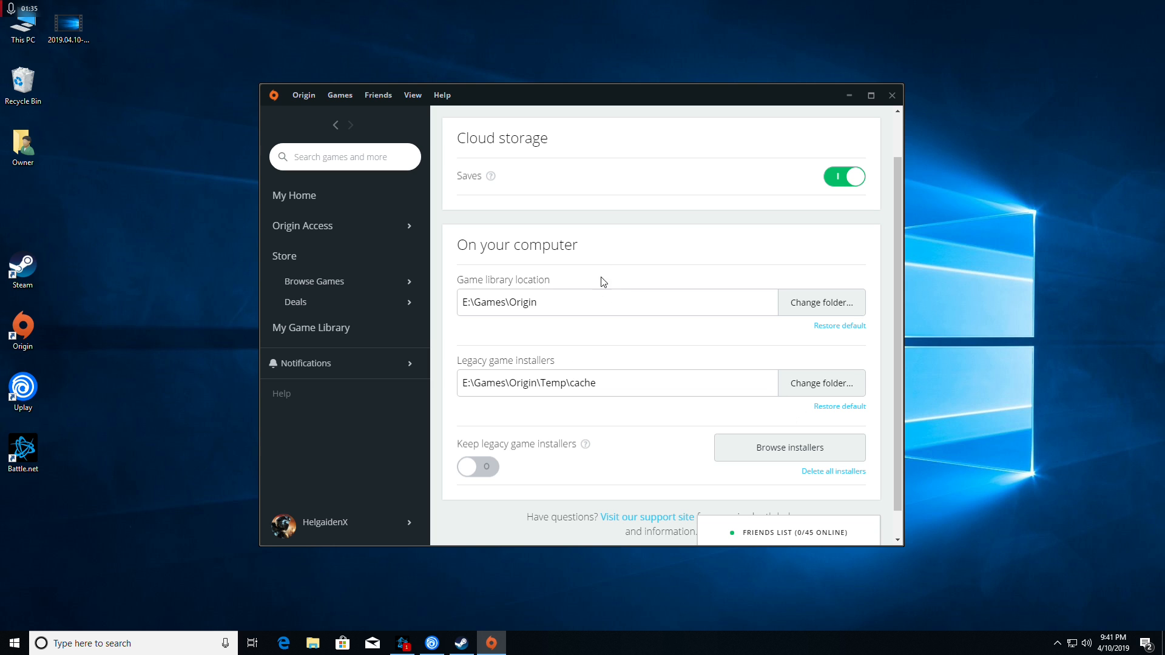
Try to start the Apex Legends download from My Game Library with English US as the language.
left_click(318, 194)
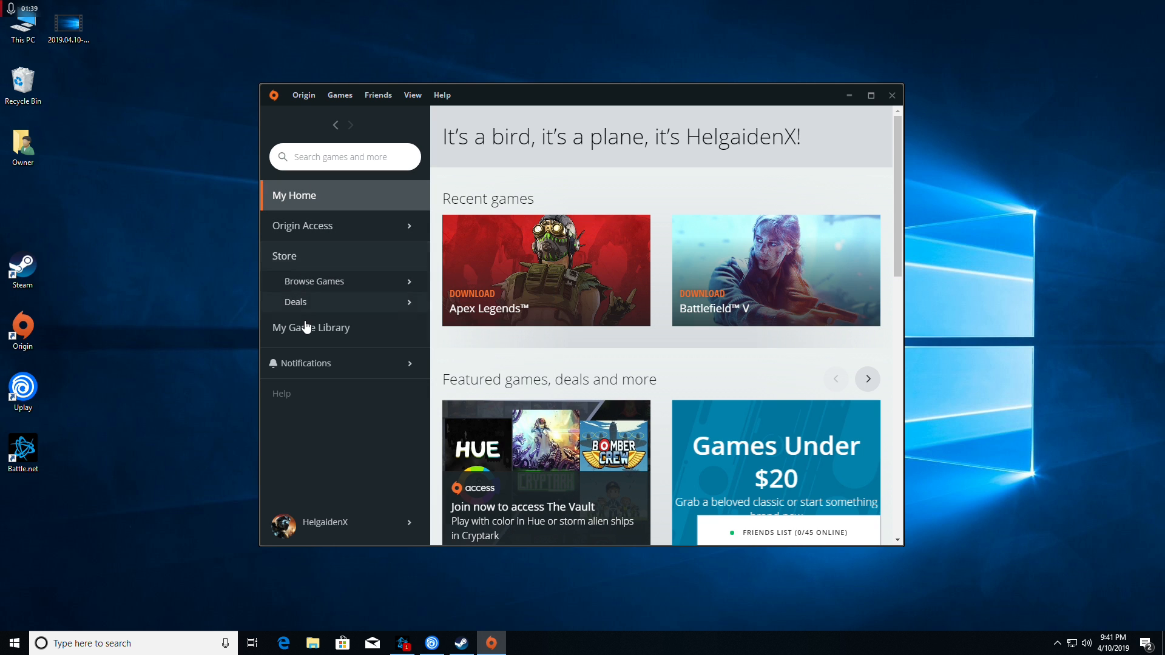
left_click(308, 333)
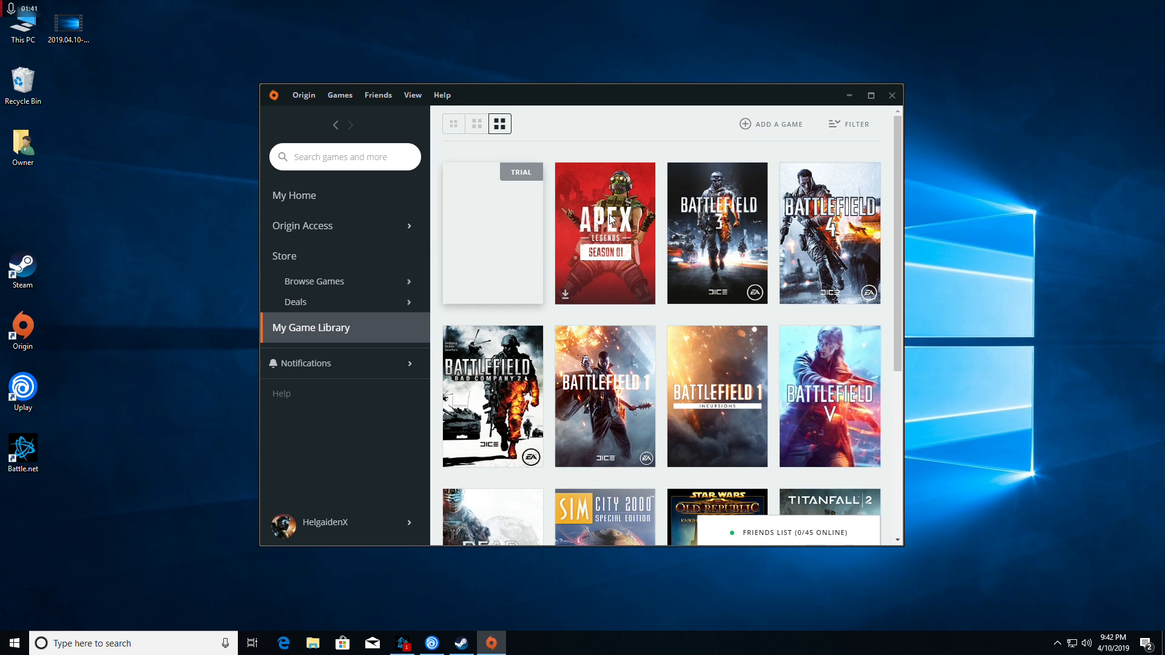
left_click(633, 214)
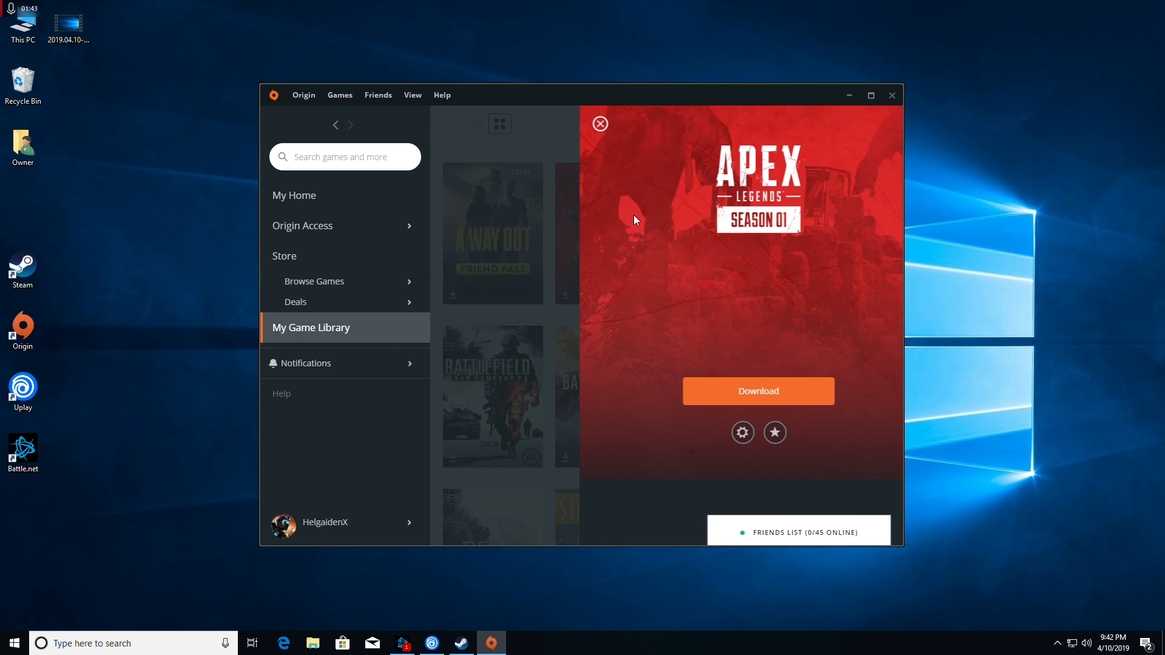
left_click(761, 371)
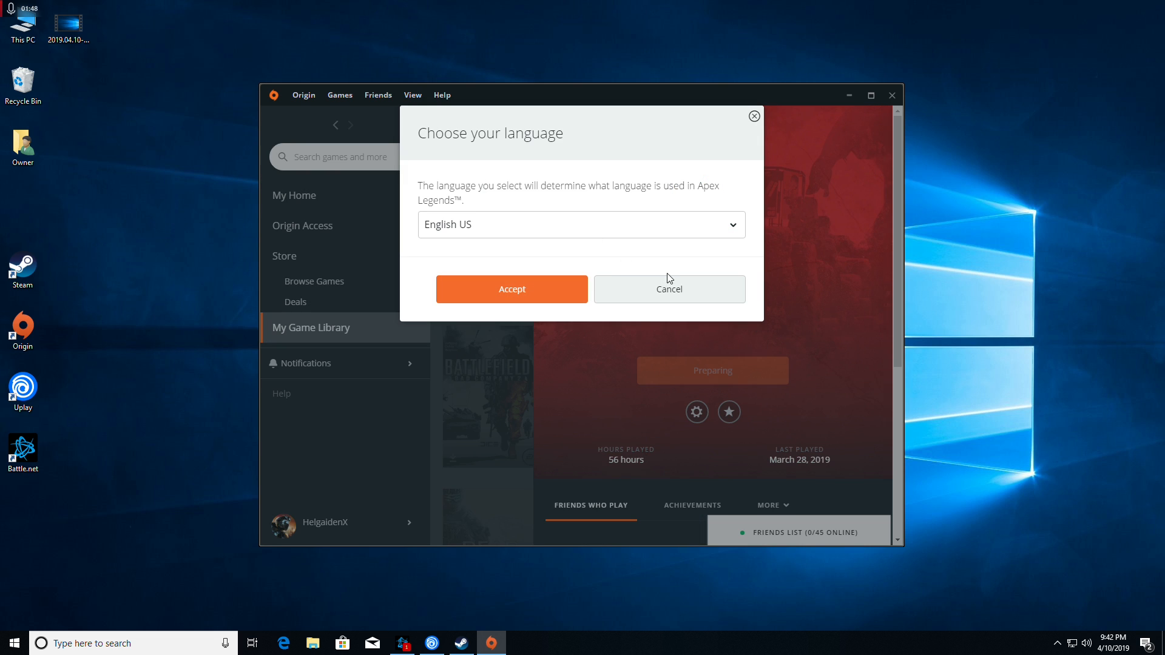
left_click(512, 290)
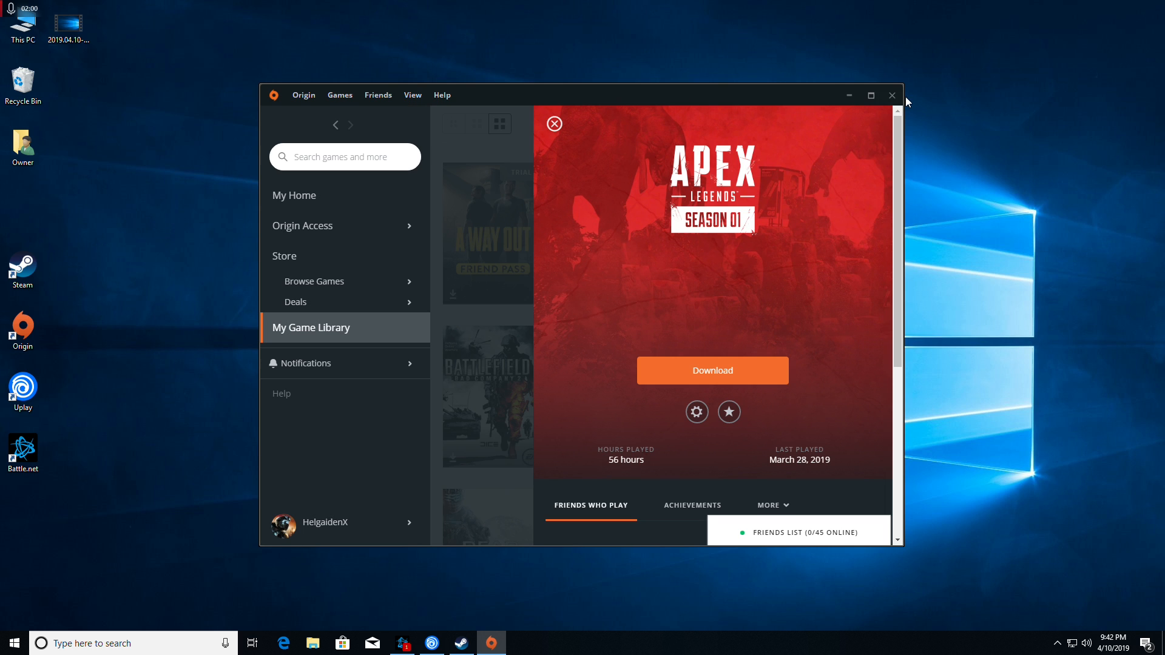
Minimize Origin, switch to Steam, and open the Downloads section of its settings.
left_click(849, 95)
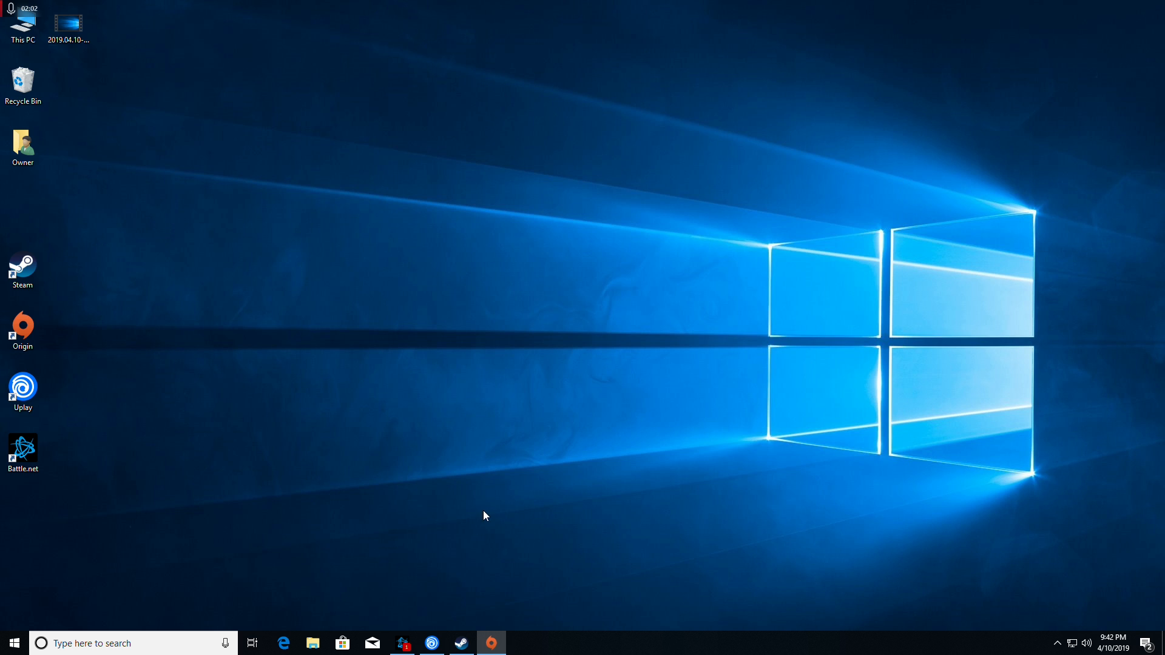
left_click(469, 650)
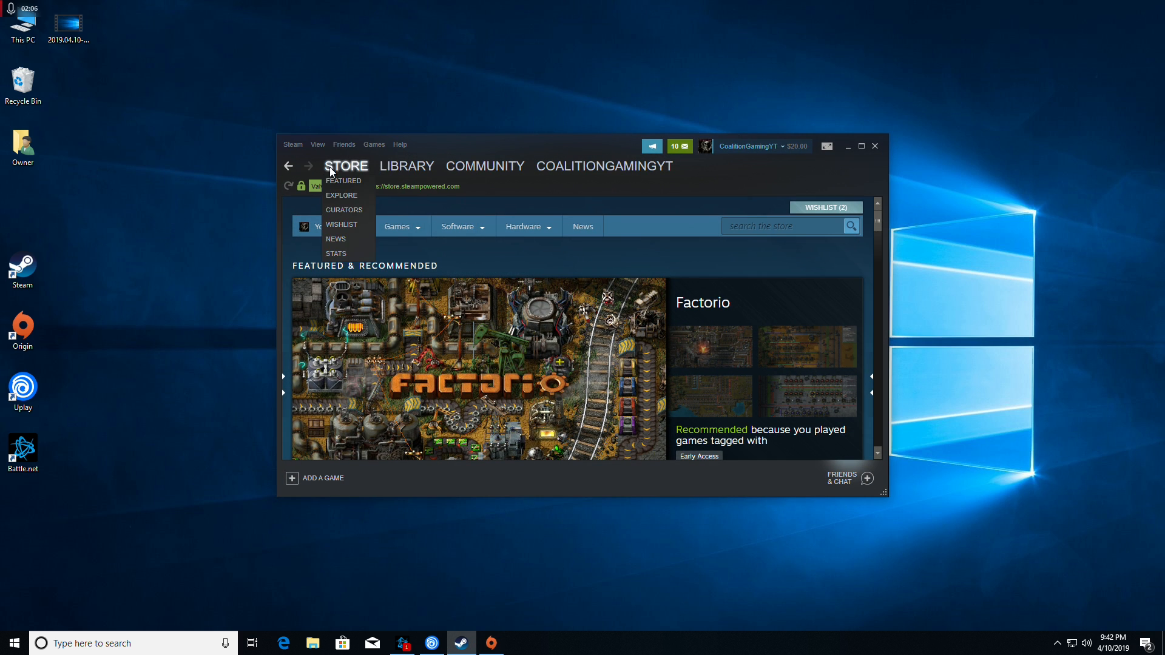
left_click(301, 145)
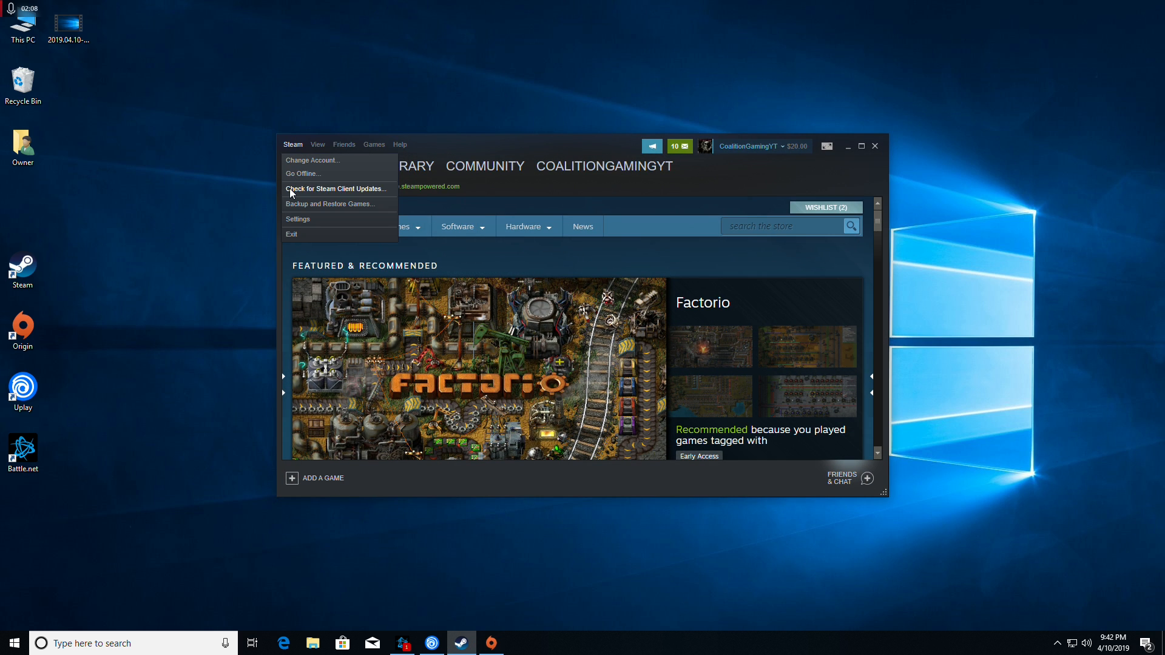
left_click(297, 219)
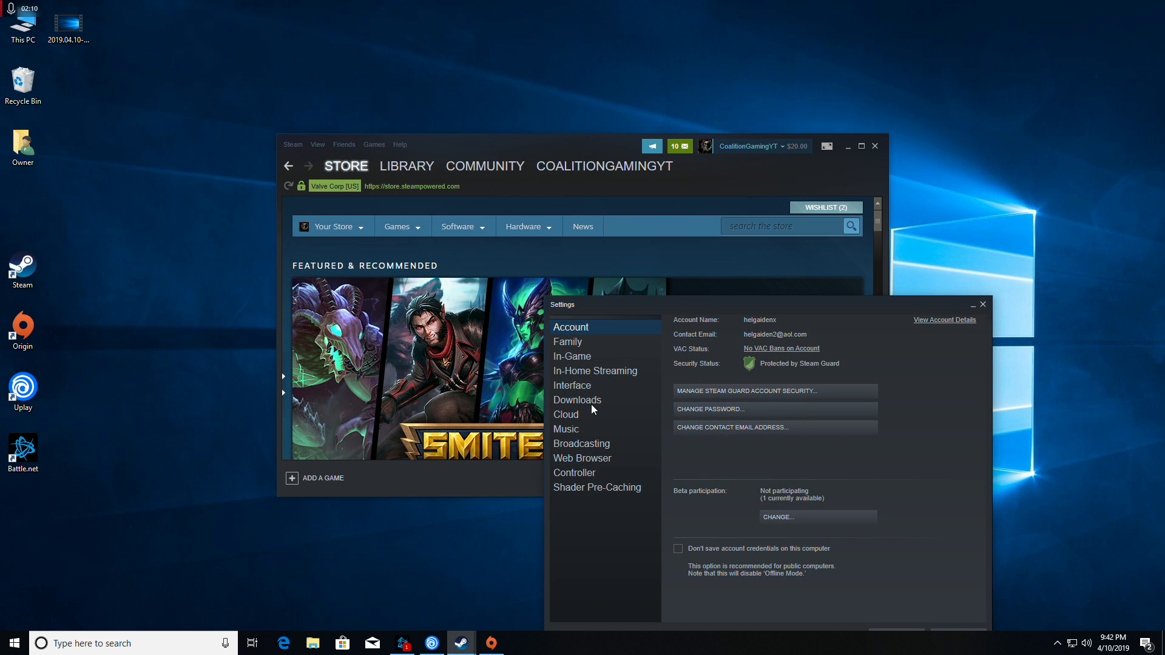
left_click(579, 402)
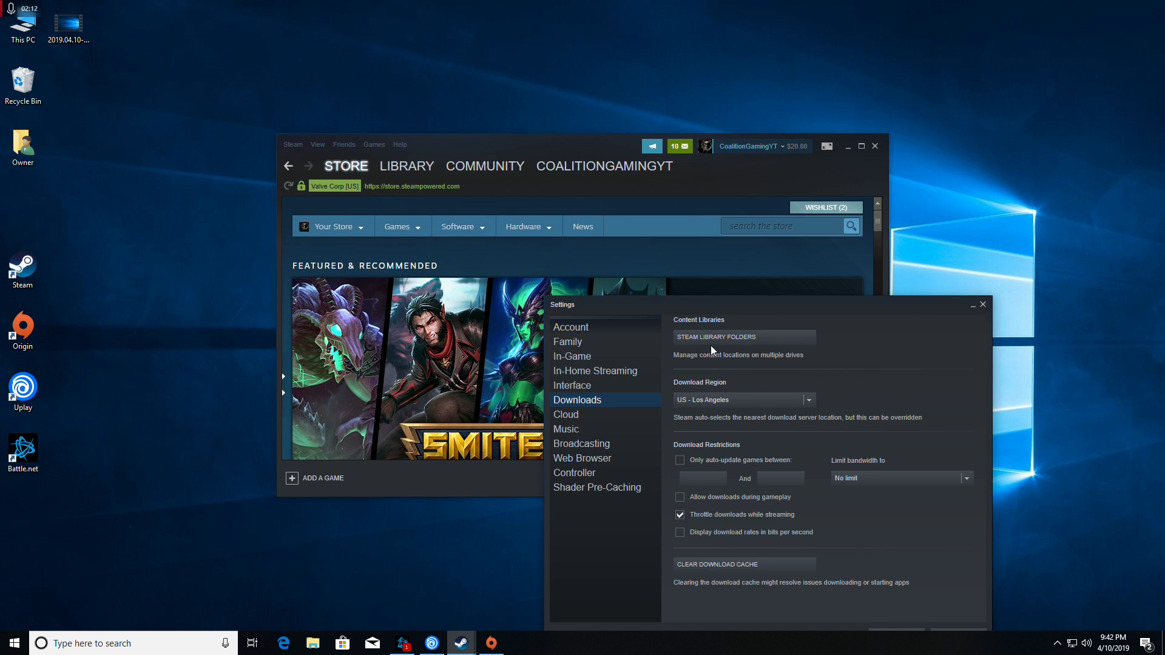
Add the Steam subfolder inside Games on the E: drive as a new Steam library folder.
left_click(744, 339)
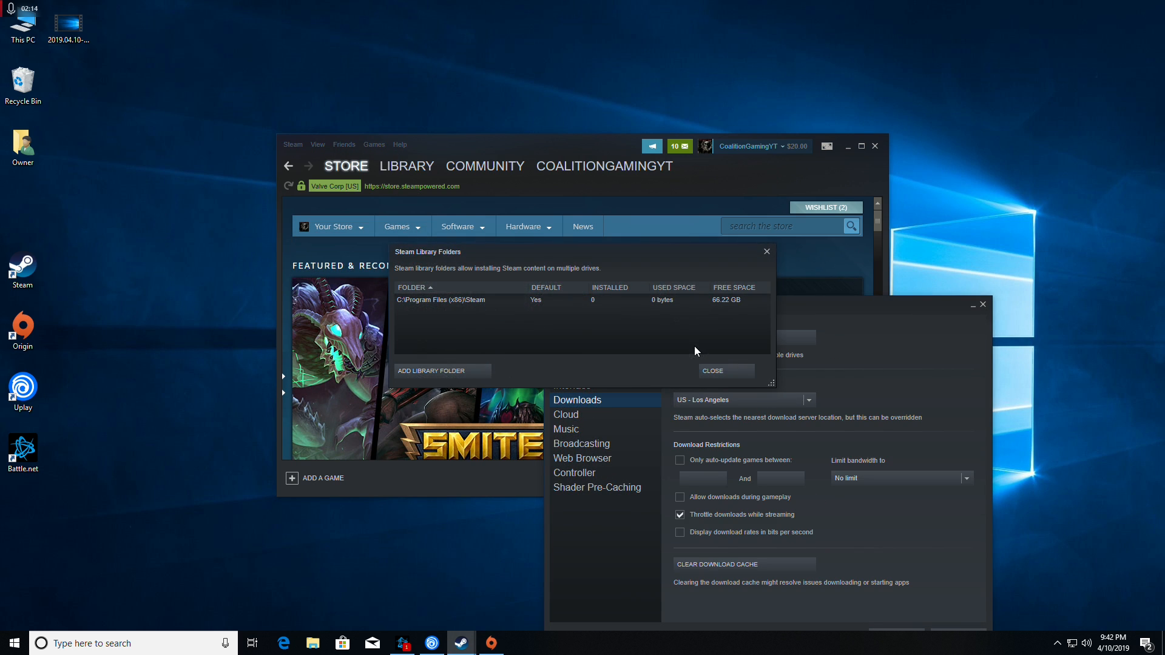
left_click_drag(643, 252, 626, 259)
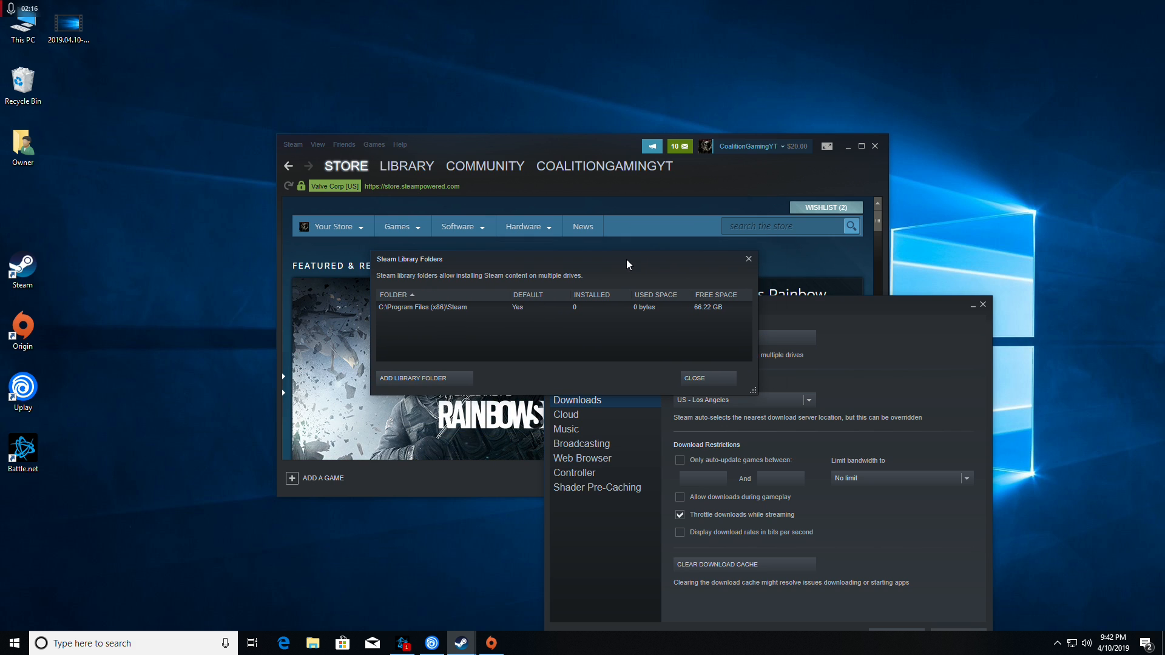
left_click(410, 378)
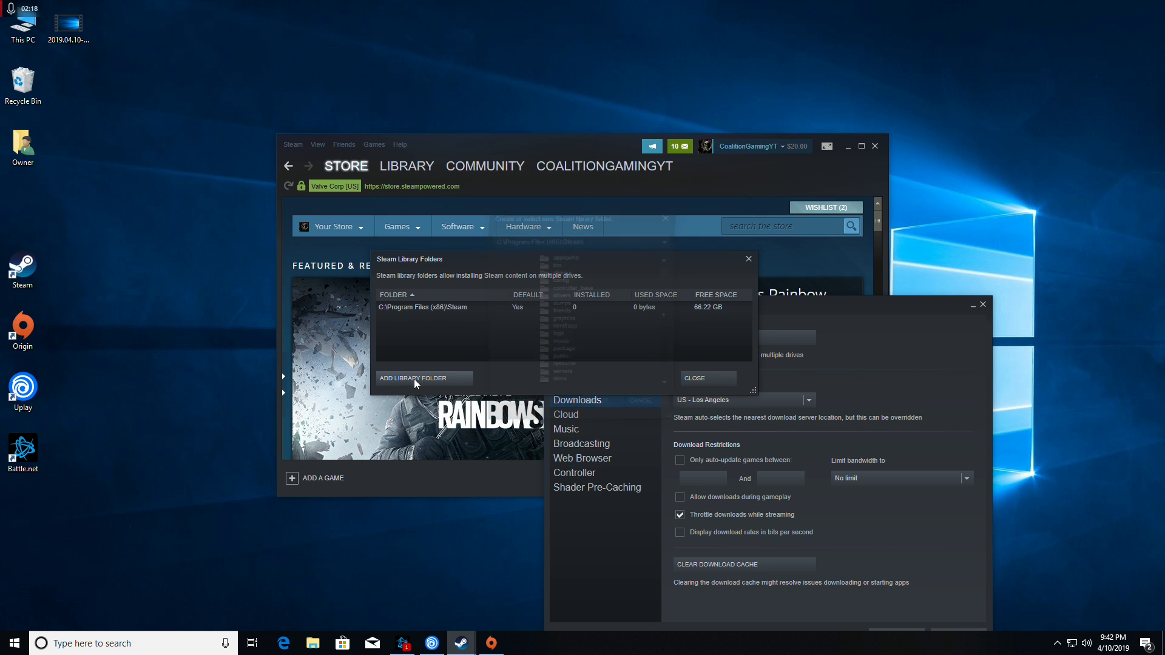
left_click(548, 239)
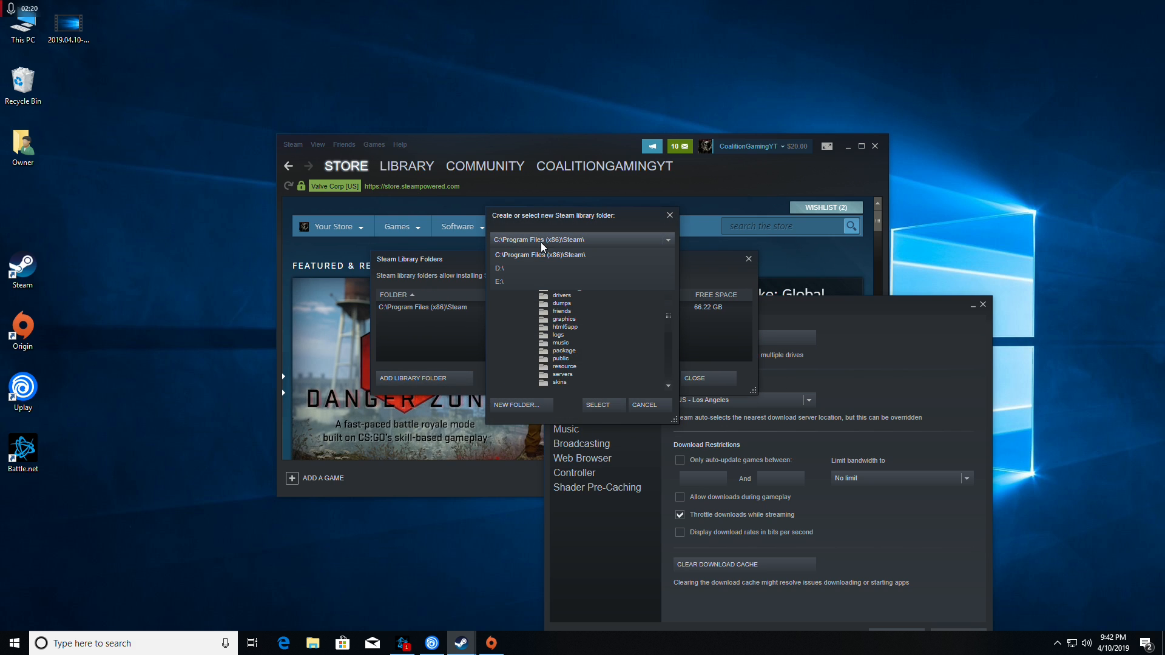
left_click(502, 243)
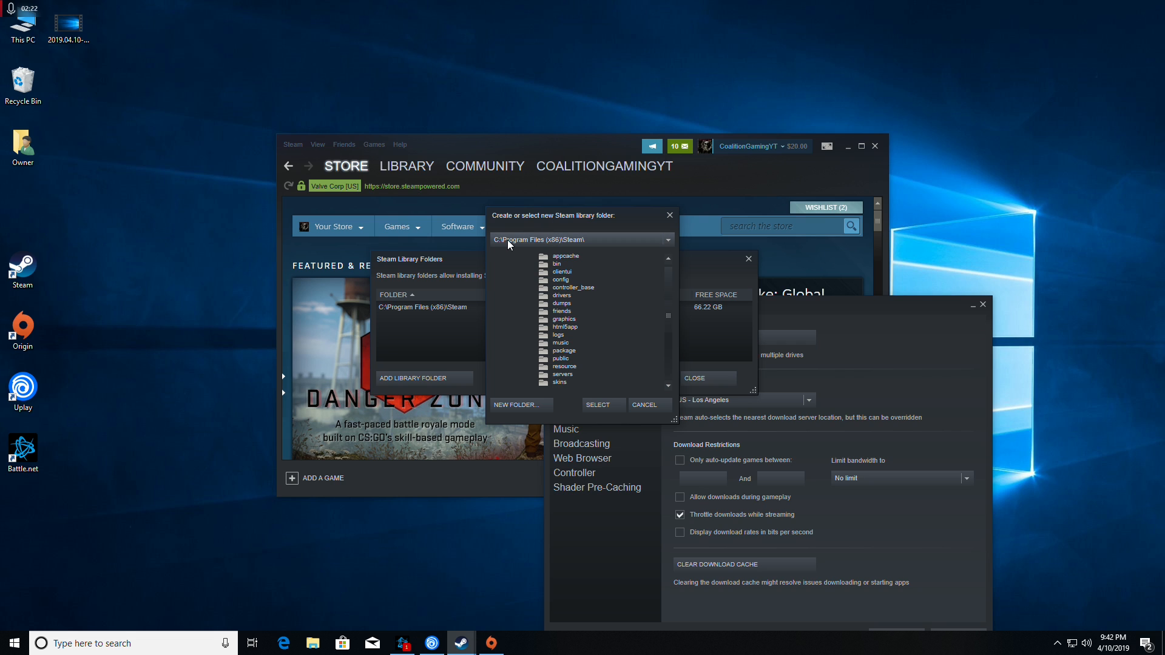
left_click(562, 245)
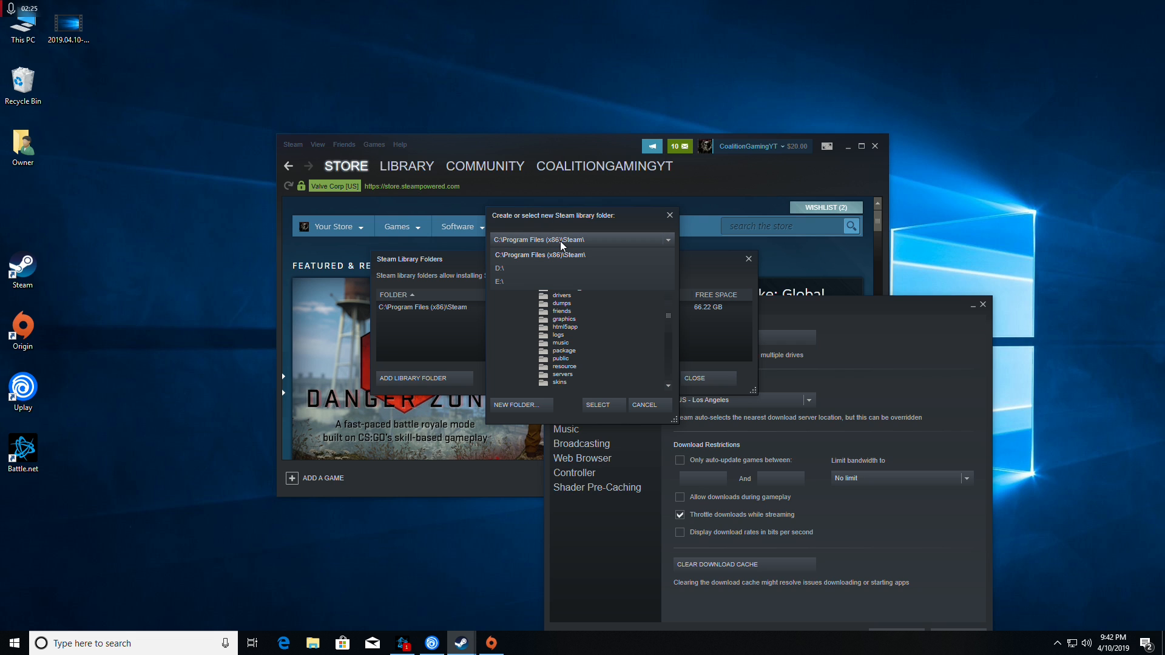
left_click(505, 280)
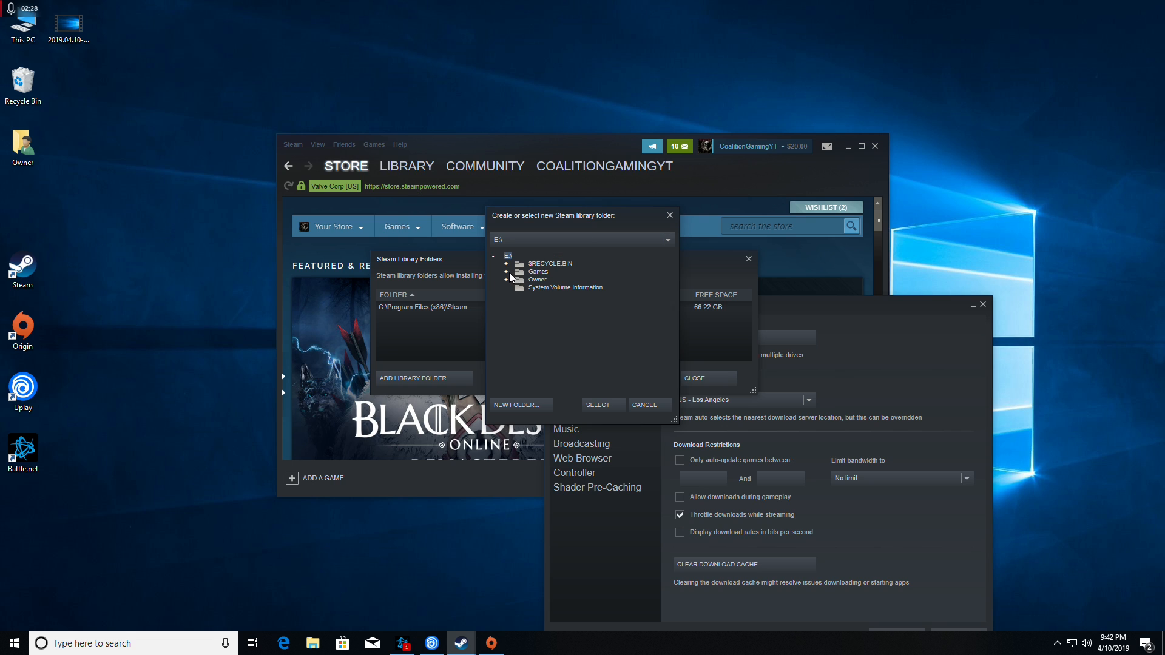
double_click(537, 273)
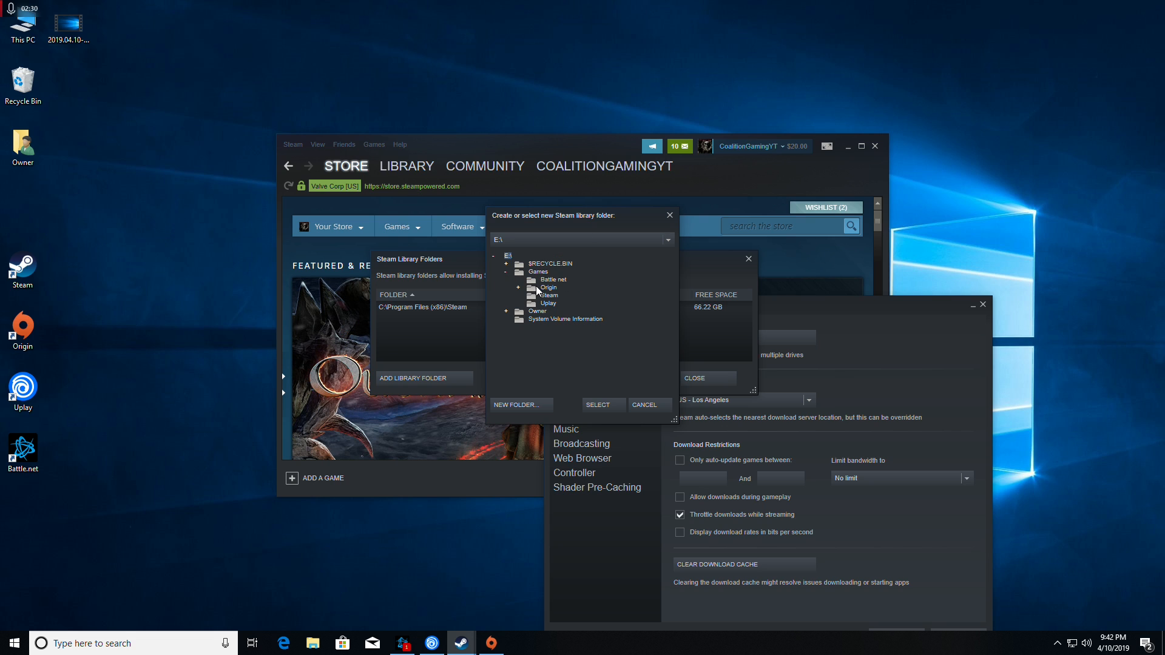
left_click(550, 295)
left_click(601, 403)
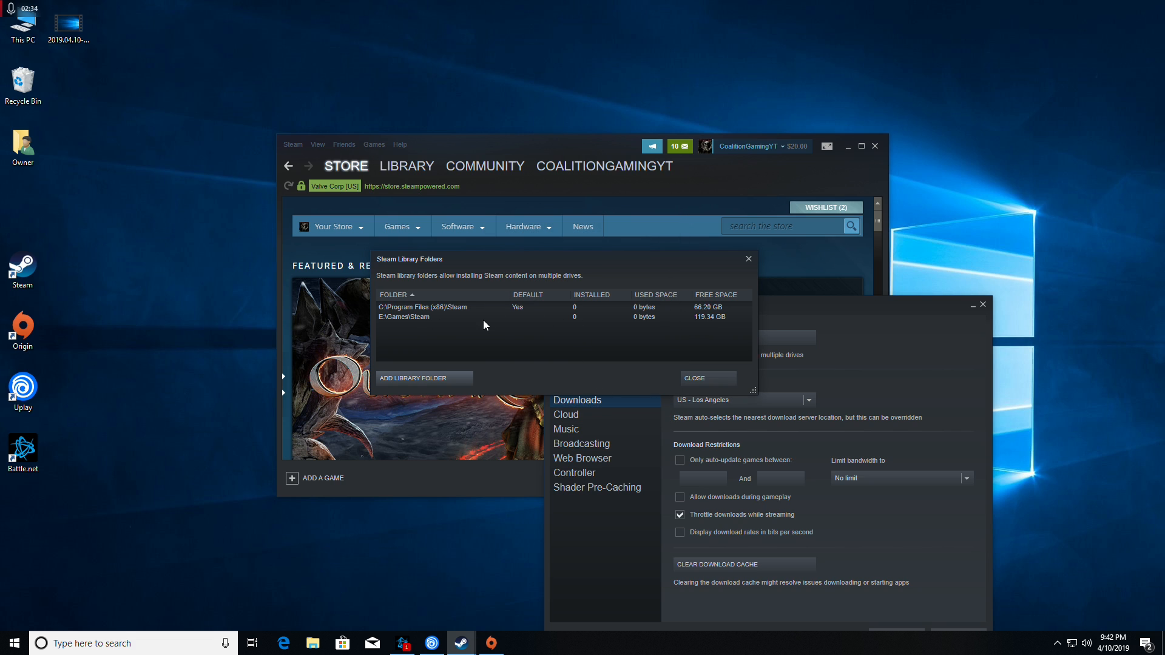
Make E:\Games\Steam the default library folder, and close the library folders list and the settings.
left_click(426, 321)
right_click(519, 319)
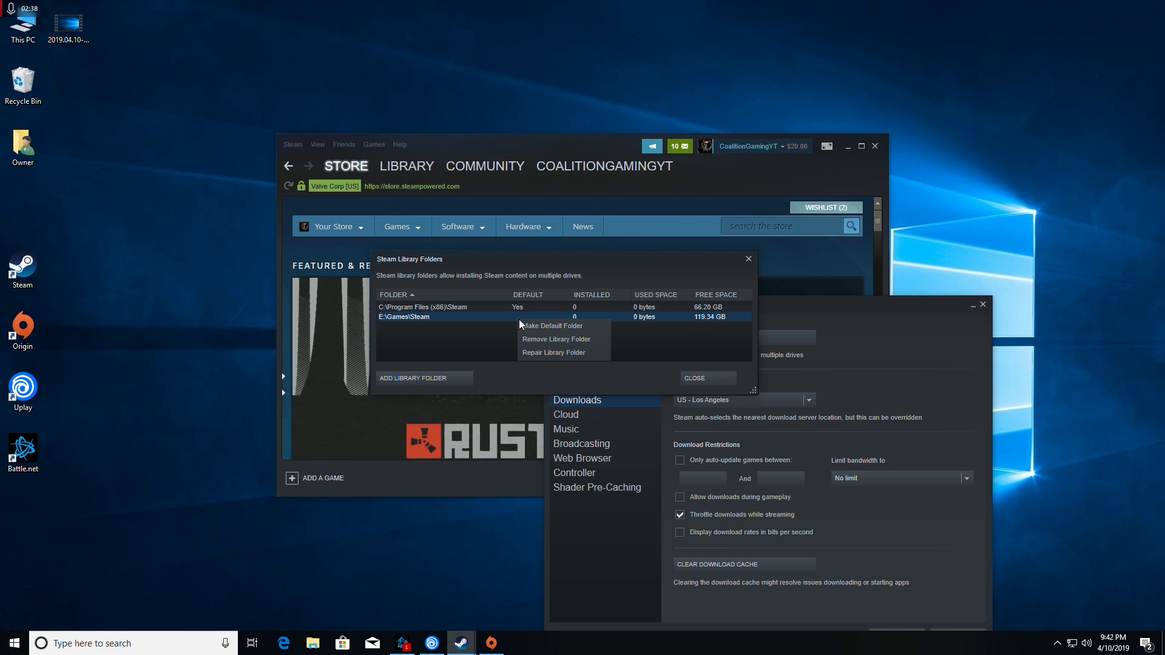
left_click(558, 328)
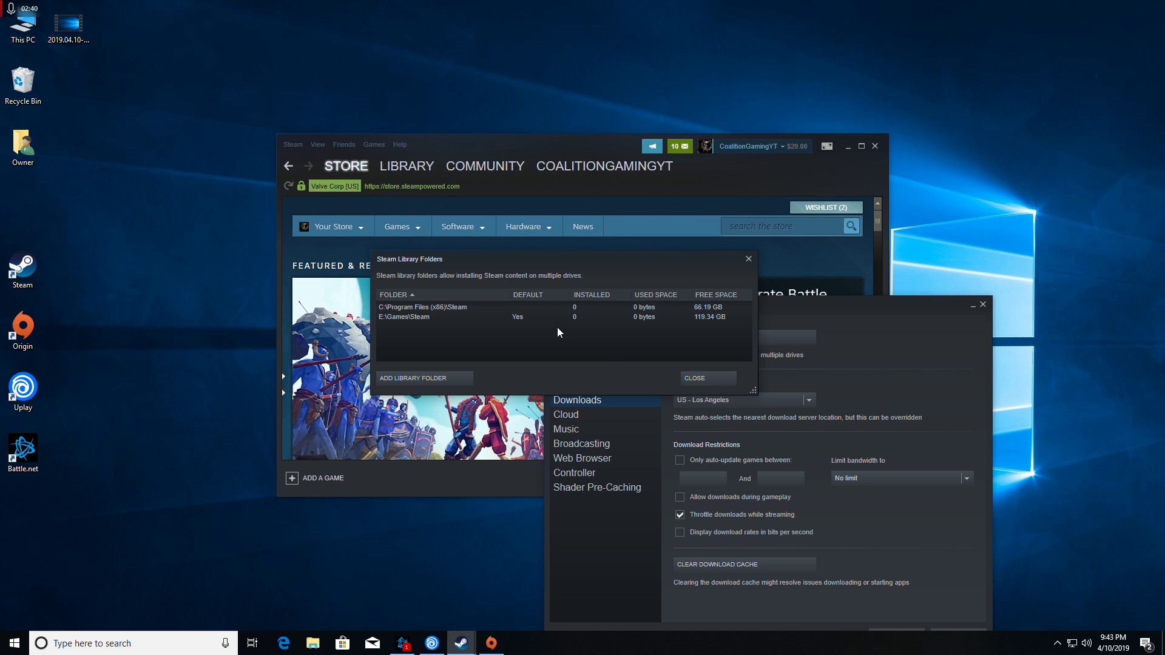
left_click(694, 376)
left_click(984, 306)
Search the Steam store for Realm Royale and bring up its install dialog from the game's page.
left_click(742, 225)
type("real")
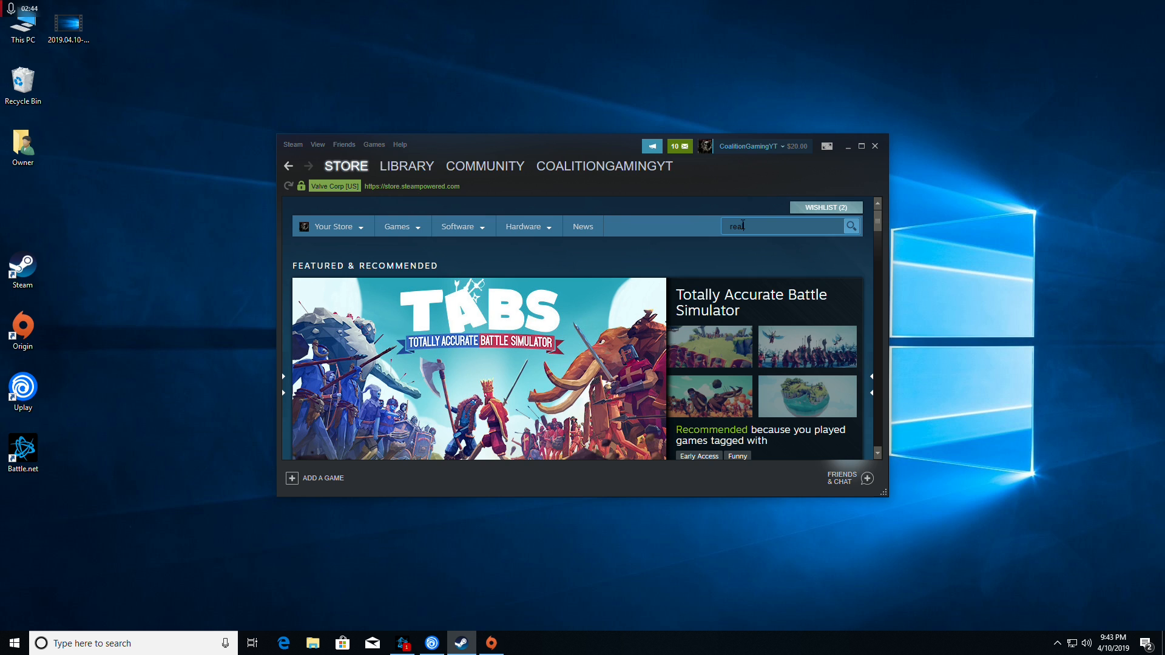
type("m royale")
left_click(730, 256)
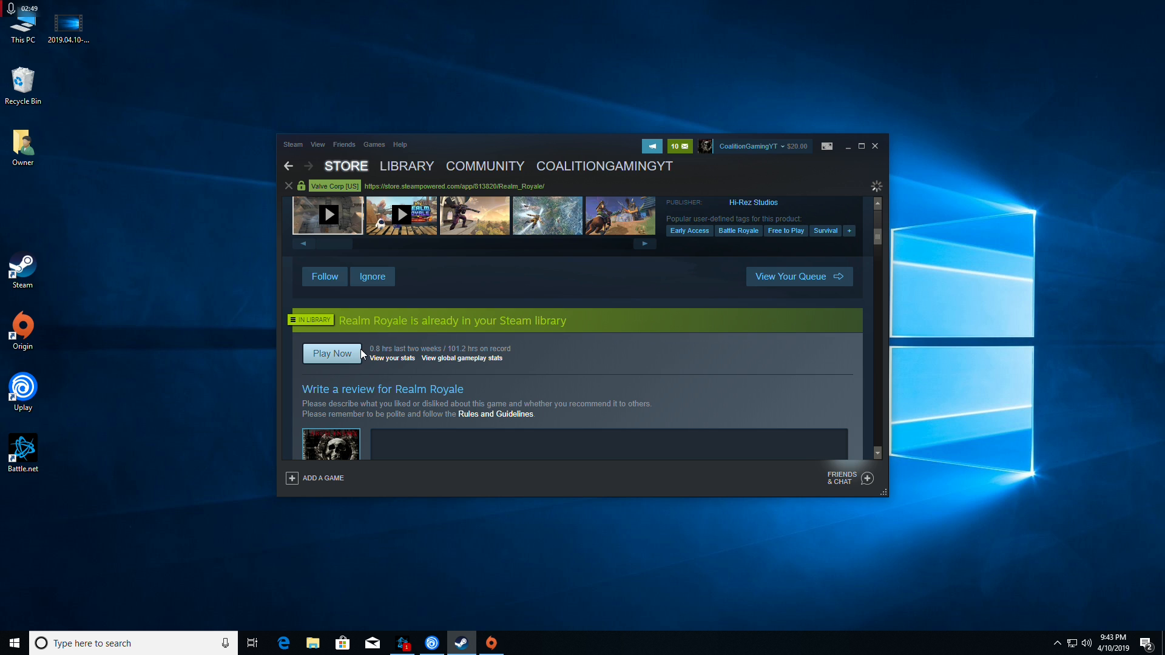
left_click(359, 353)
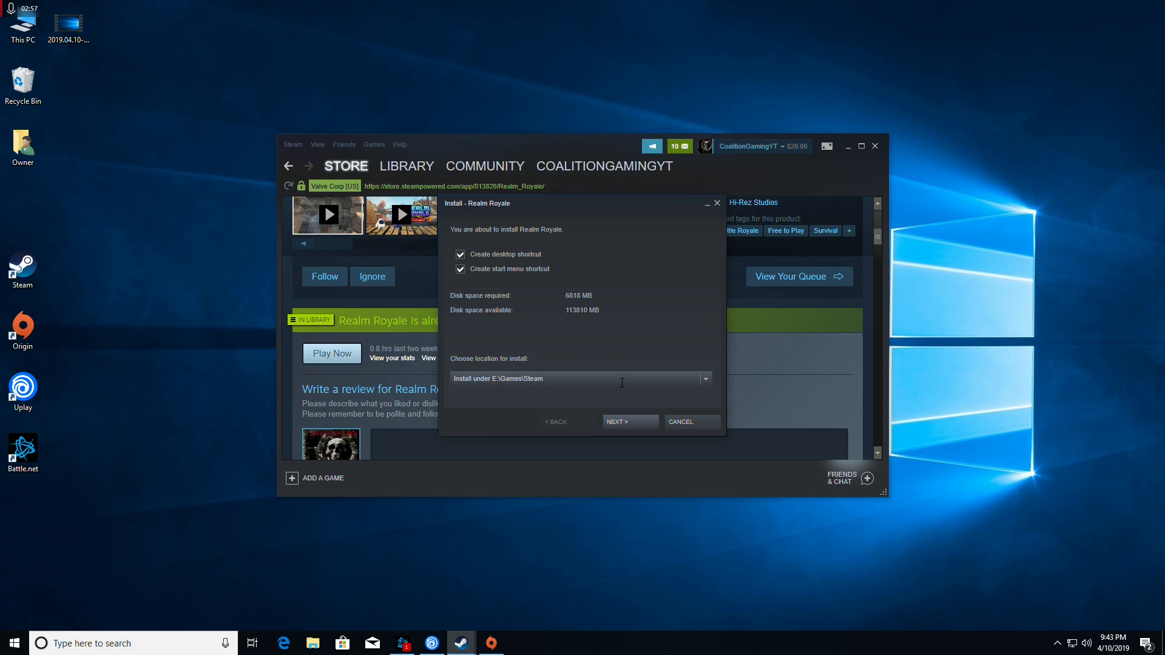
Check the install locations offered for Realm Royale and close the dialog without installing the game.
left_click(705, 379)
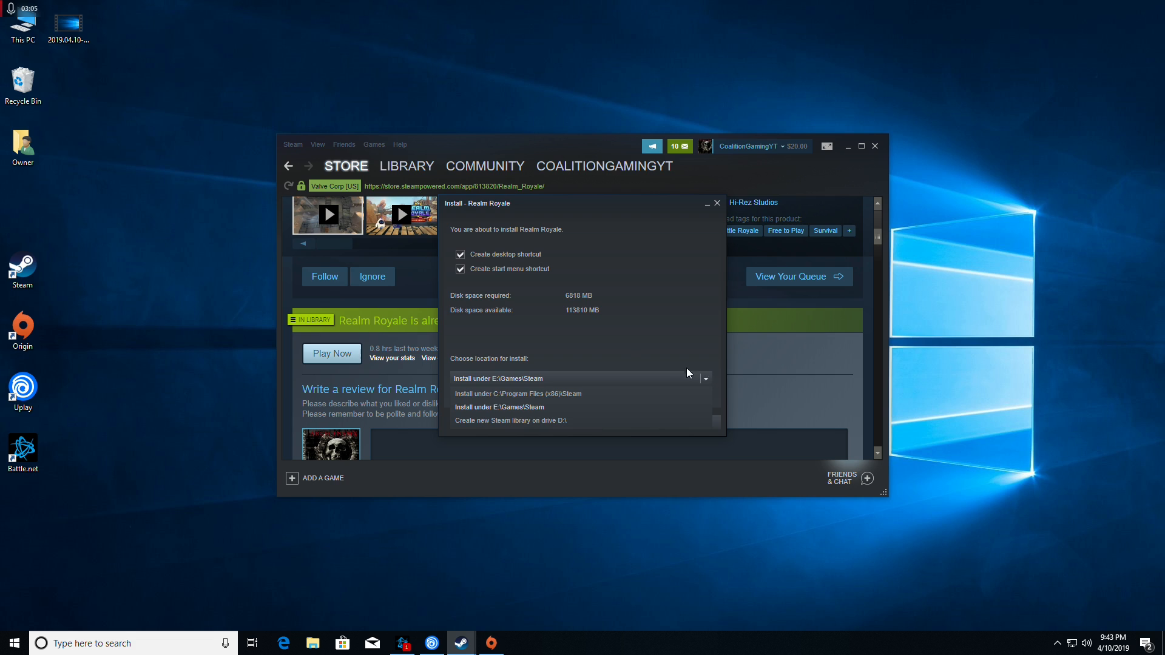
left_click(674, 350)
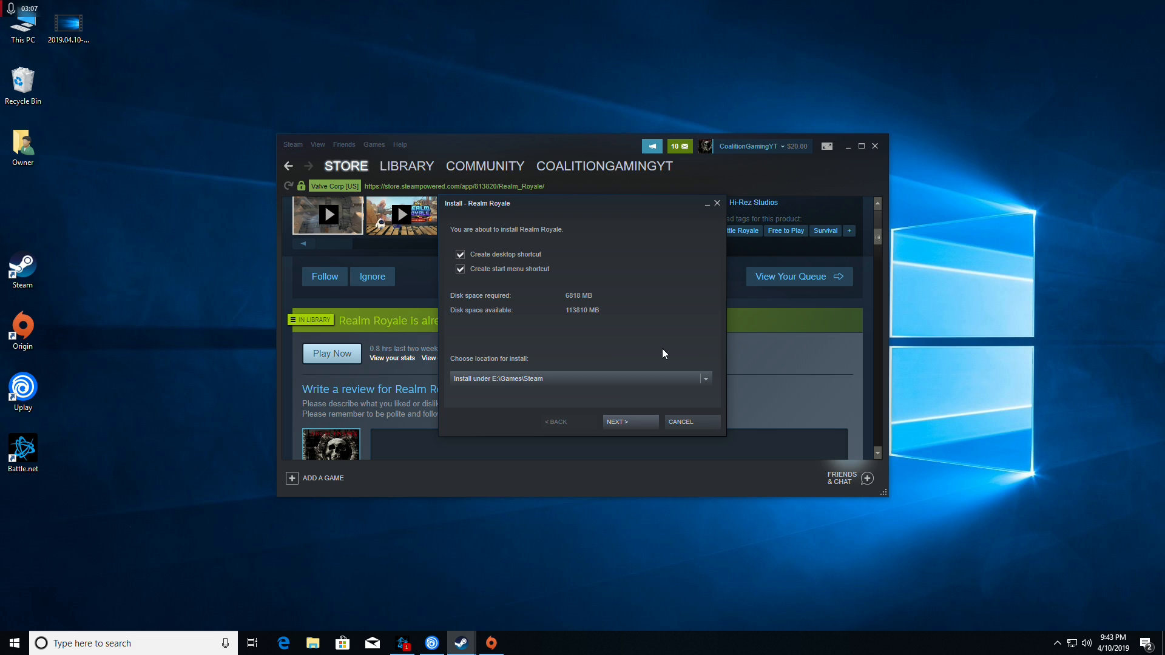
left_click_drag(575, 203, 533, 202)
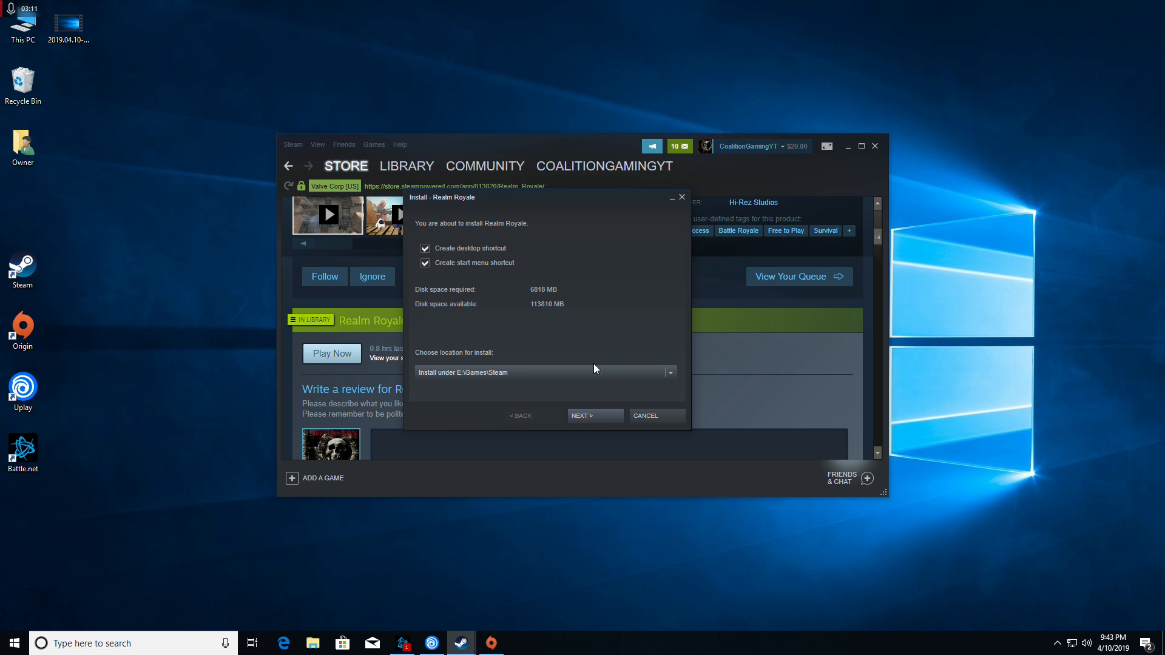
left_click(682, 198)
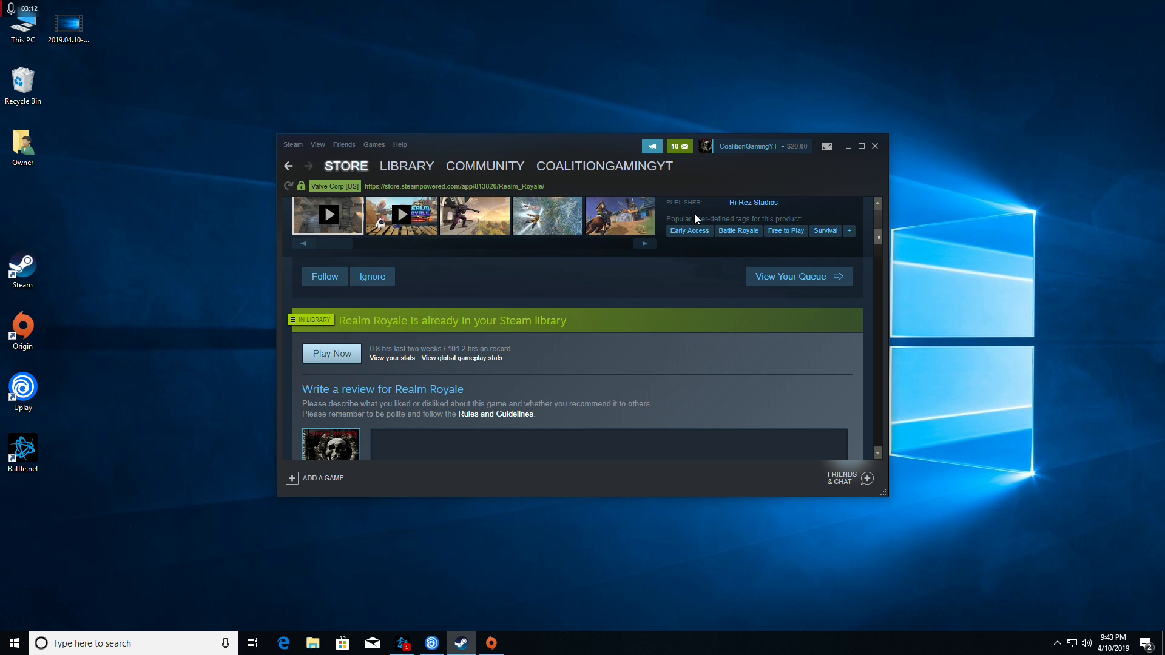
Minimize Steam, switch to Uplay, and open the Downloads section of its settings.
left_click(848, 146)
left_click(431, 643)
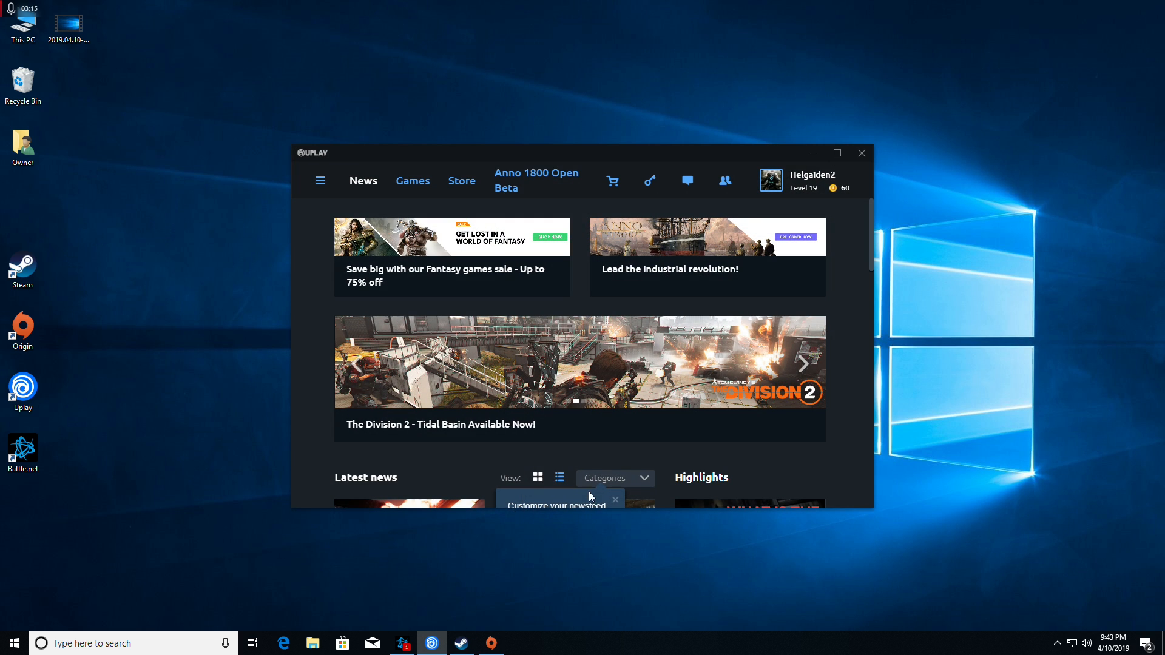
left_click(317, 183)
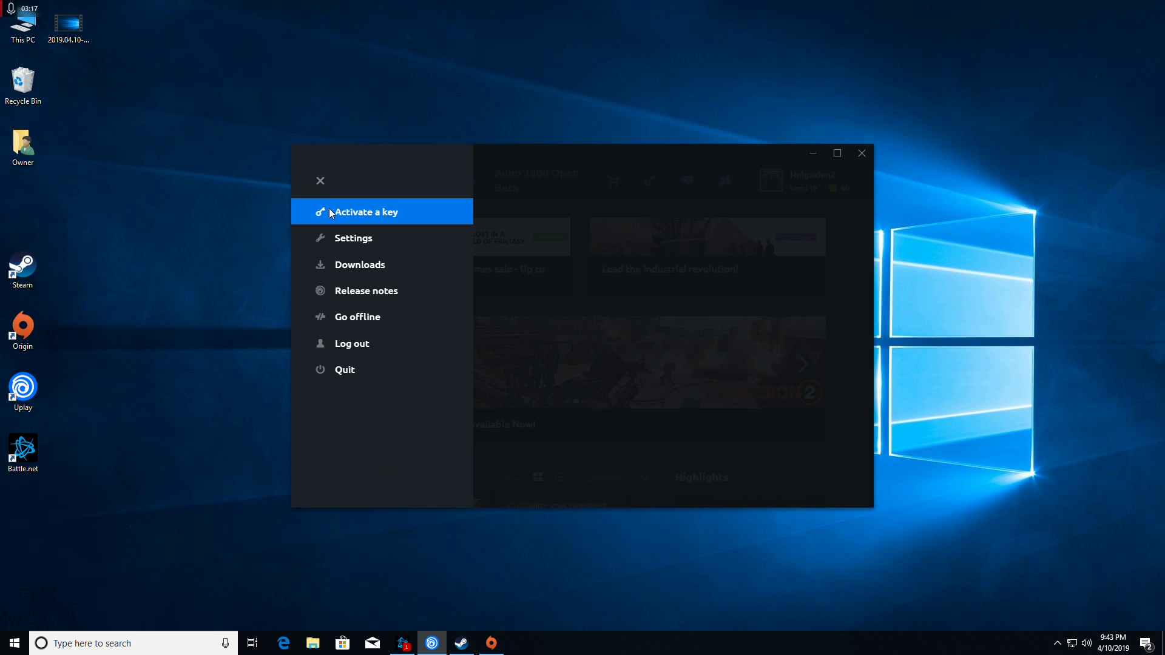
left_click(320, 182)
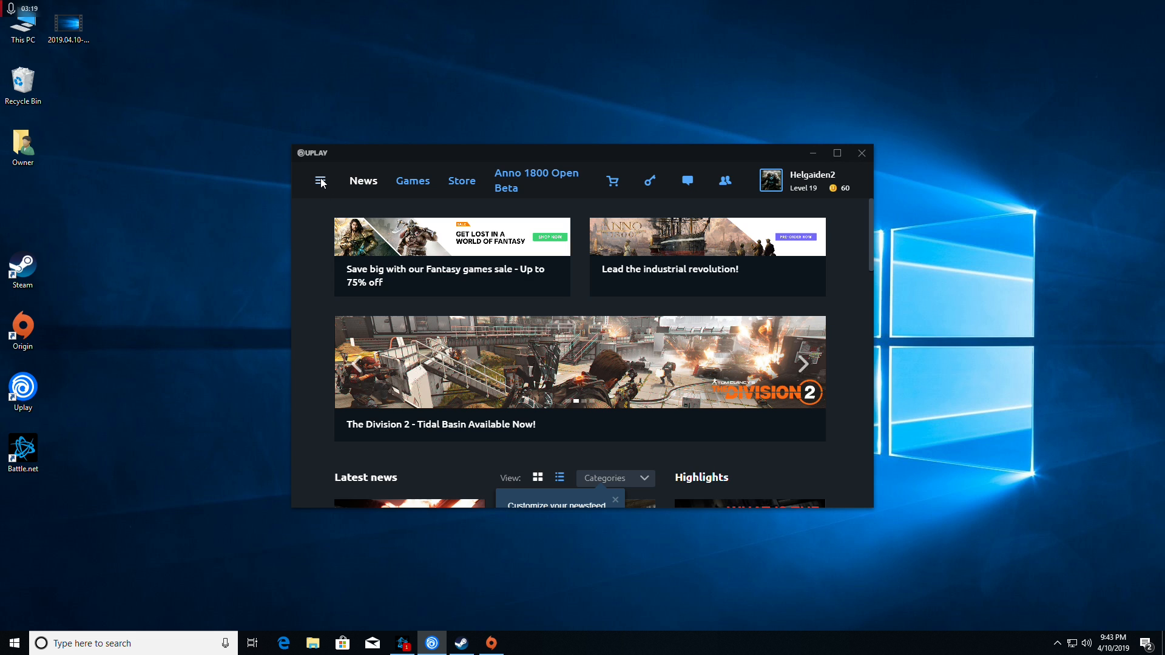
left_click(321, 181)
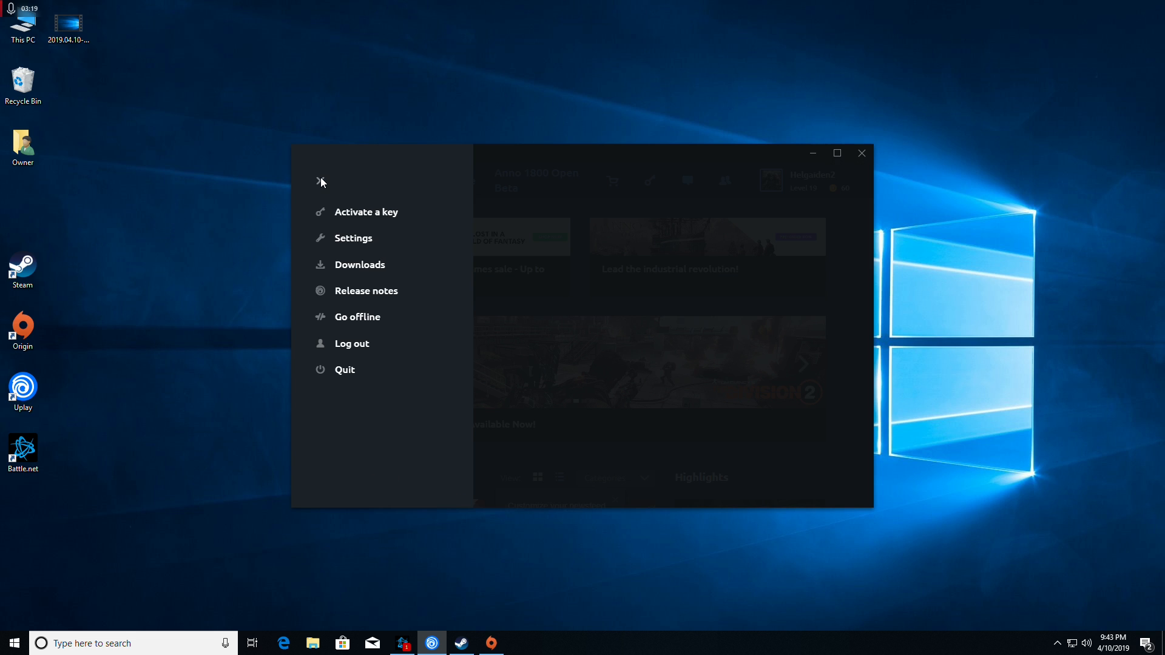
left_click(359, 241)
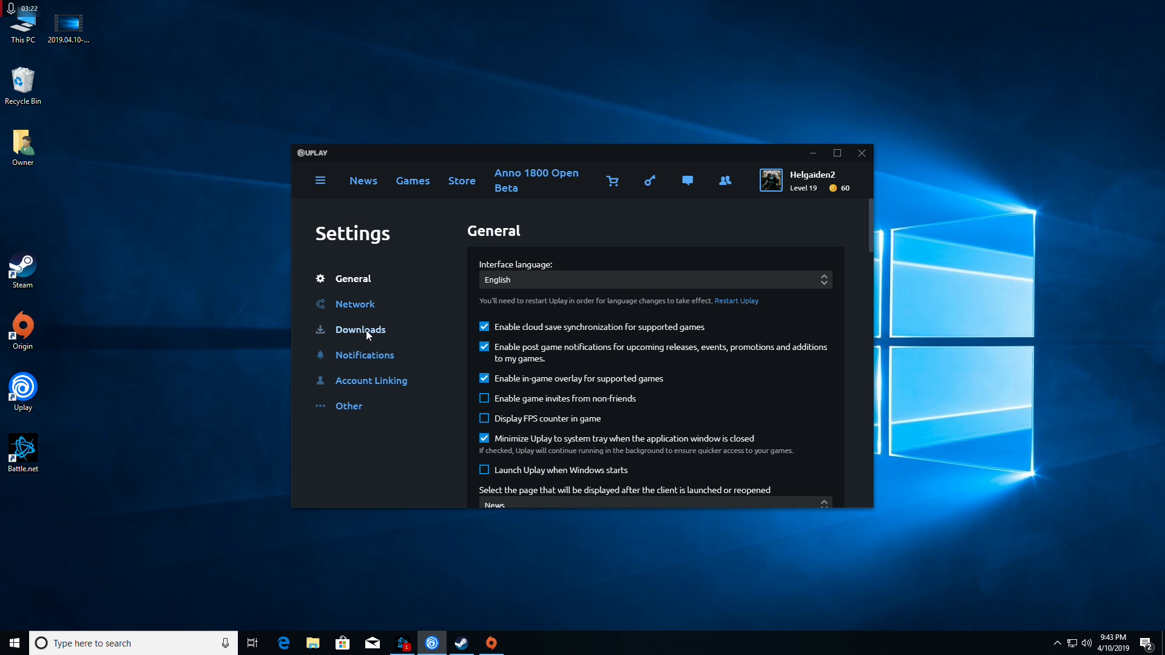
left_click(367, 330)
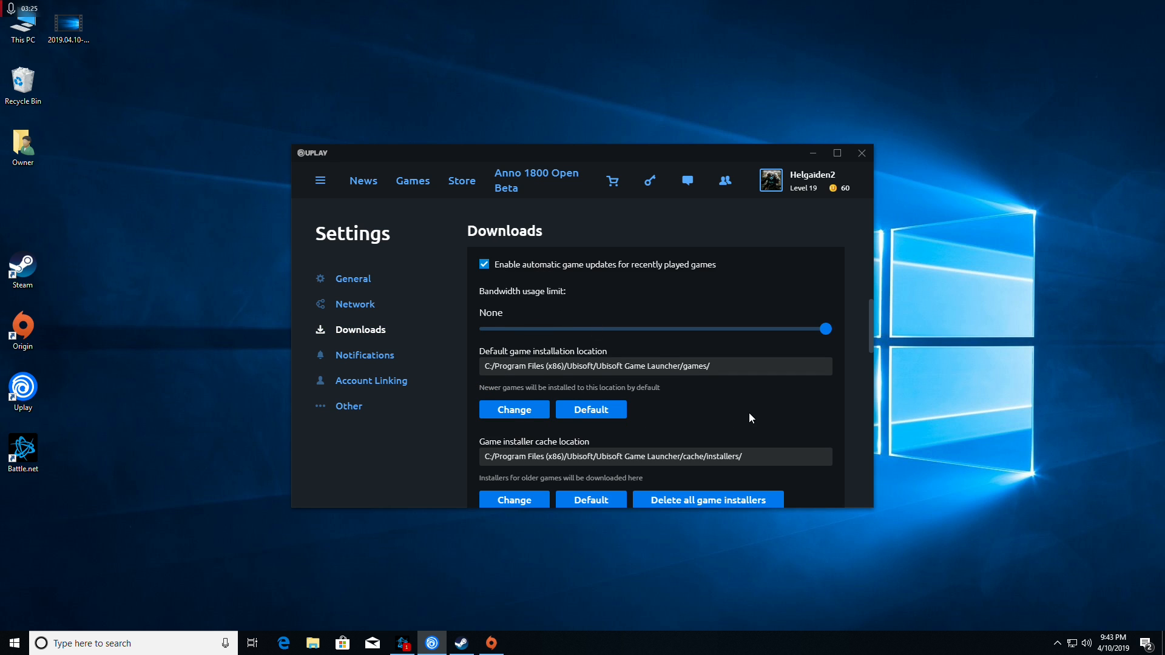
Change the default game installation location to E:/Games/Uplay/ and agree to continue with the new location.
scroll(748, 418, "down", 2)
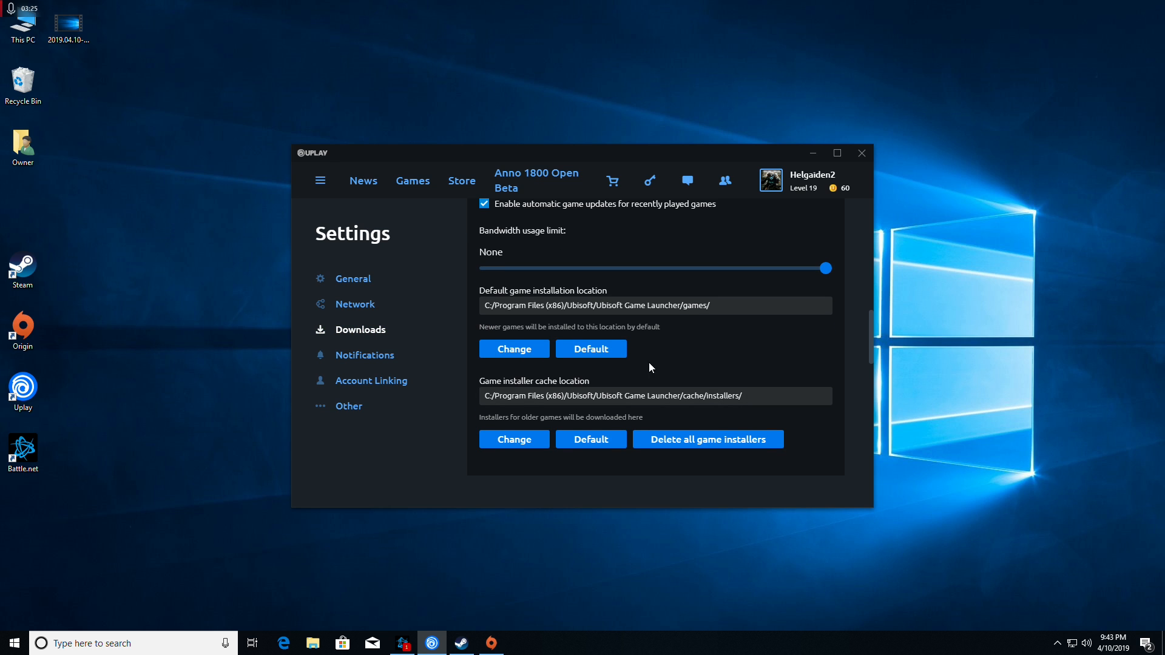
left_click(529, 358)
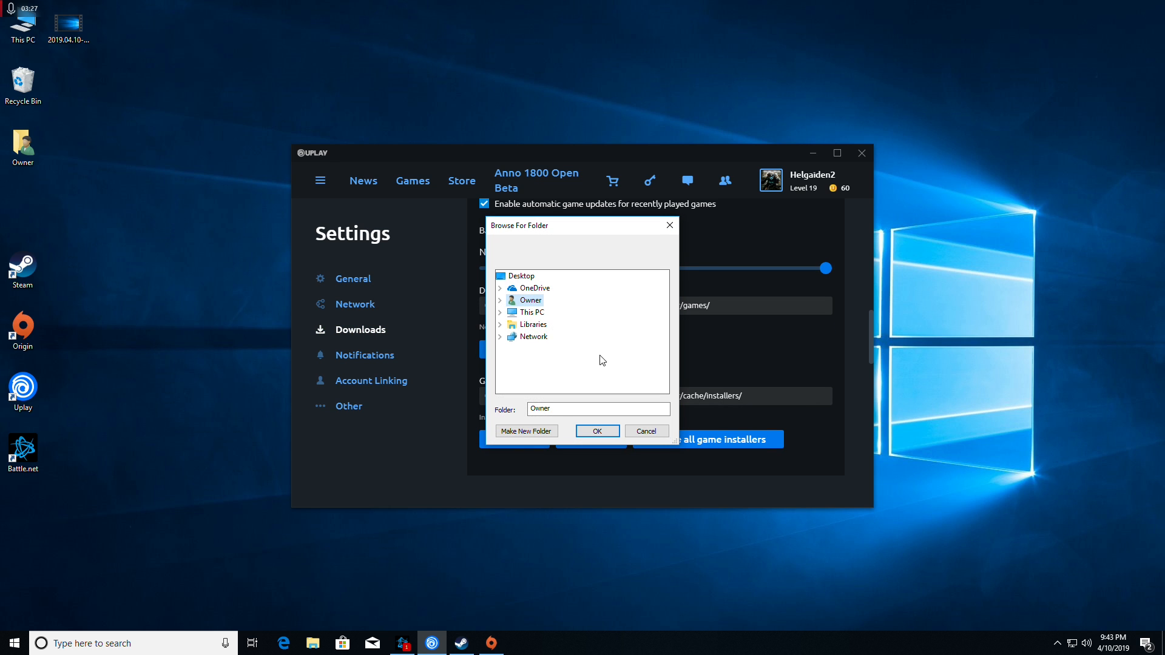
left_click(501, 313)
scroll(657, 336, "down", 1)
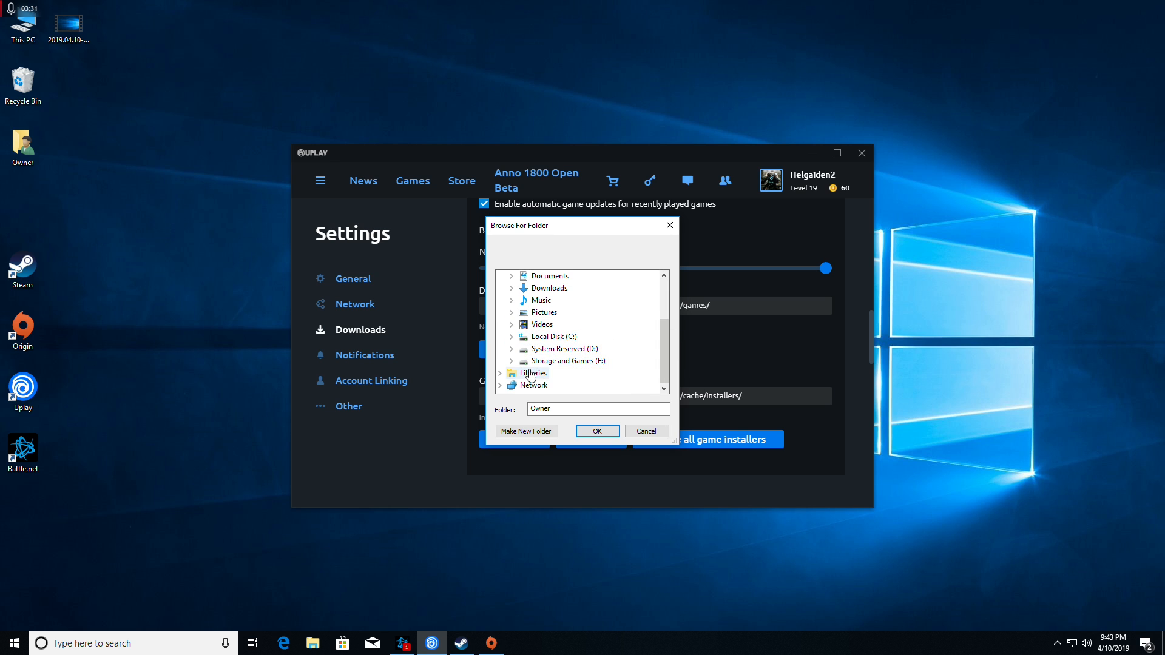
left_click(512, 361)
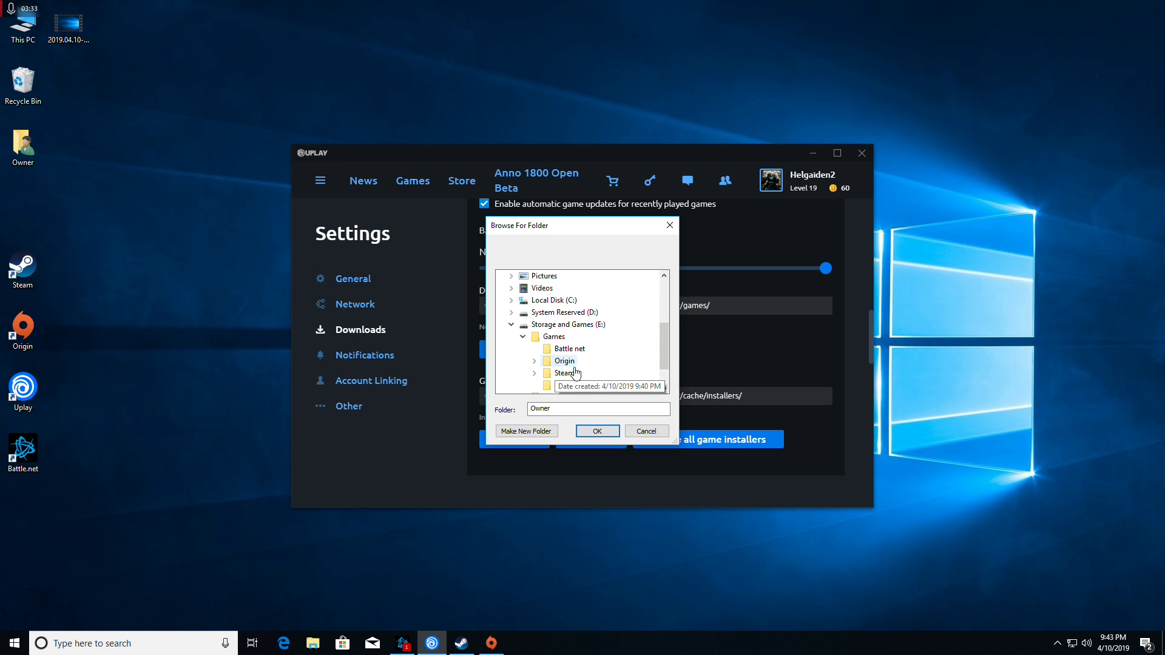
scroll(531, 373, "down", 1)
left_click(563, 349)
left_click(597, 431)
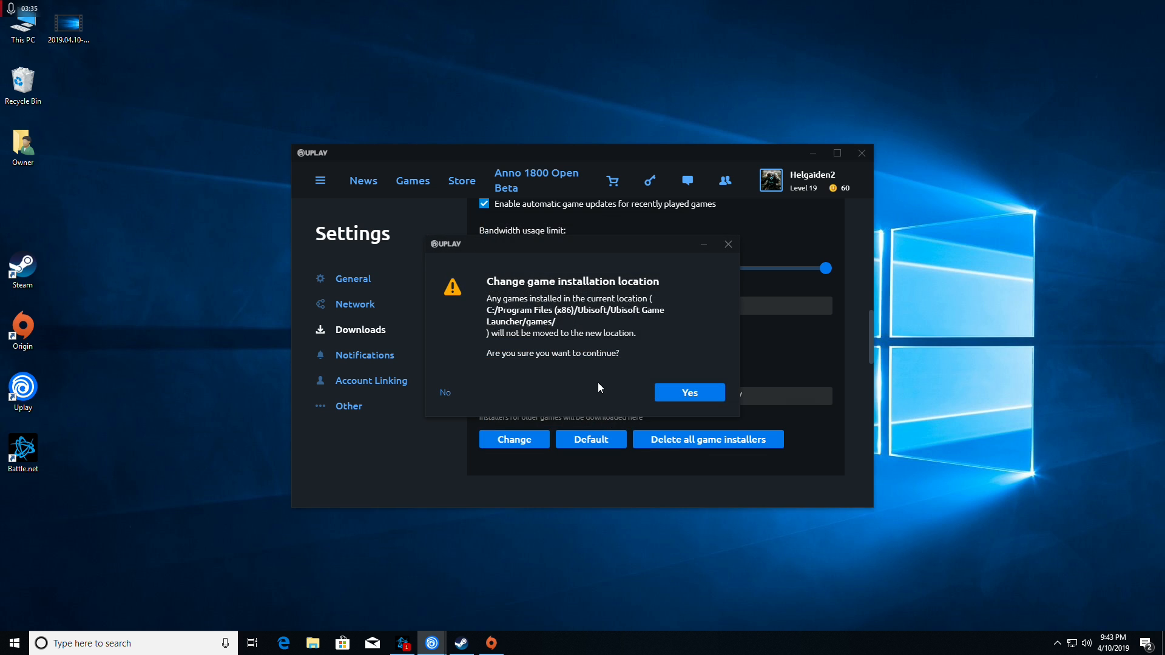
left_click(706, 396)
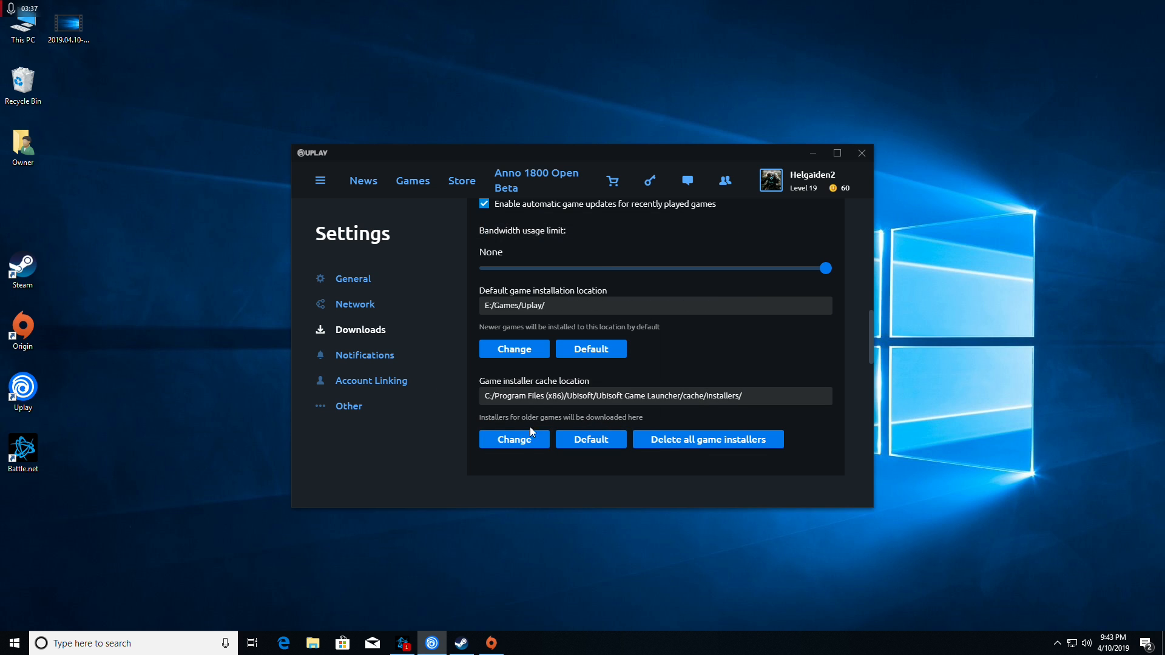
Change the game installer cache location to E:/Games/Uplay/ and accept the change.
left_click(513, 442)
left_click(500, 312)
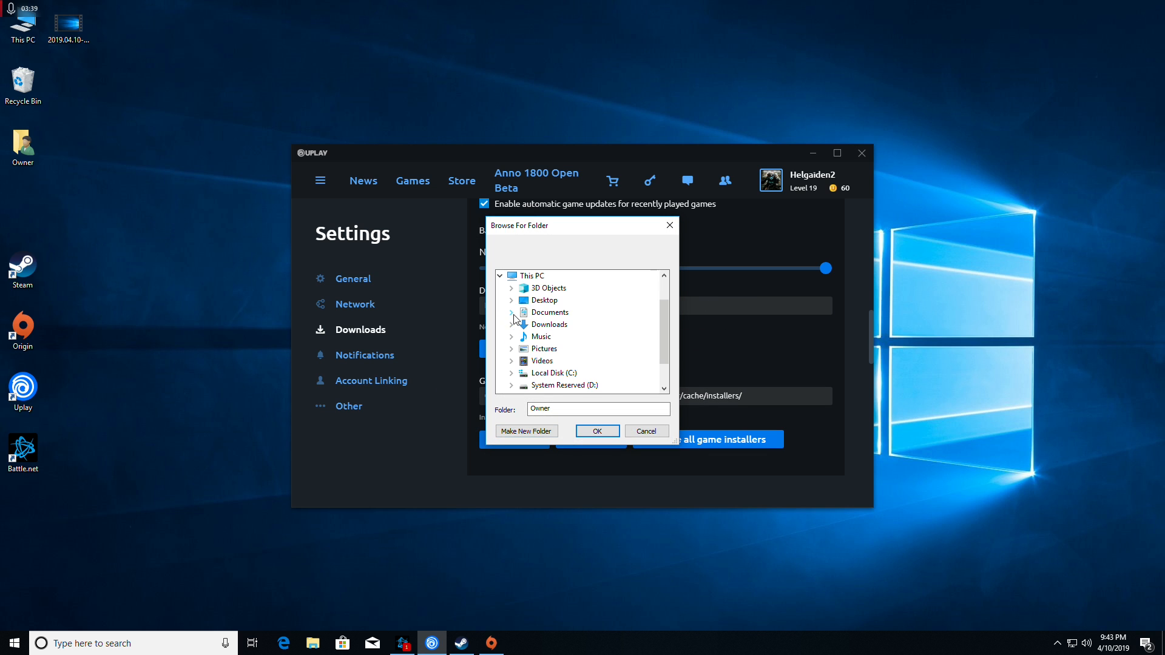
scroll(520, 364, "down", 1)
left_click(511, 360)
scroll(582, 367, "down", 1)
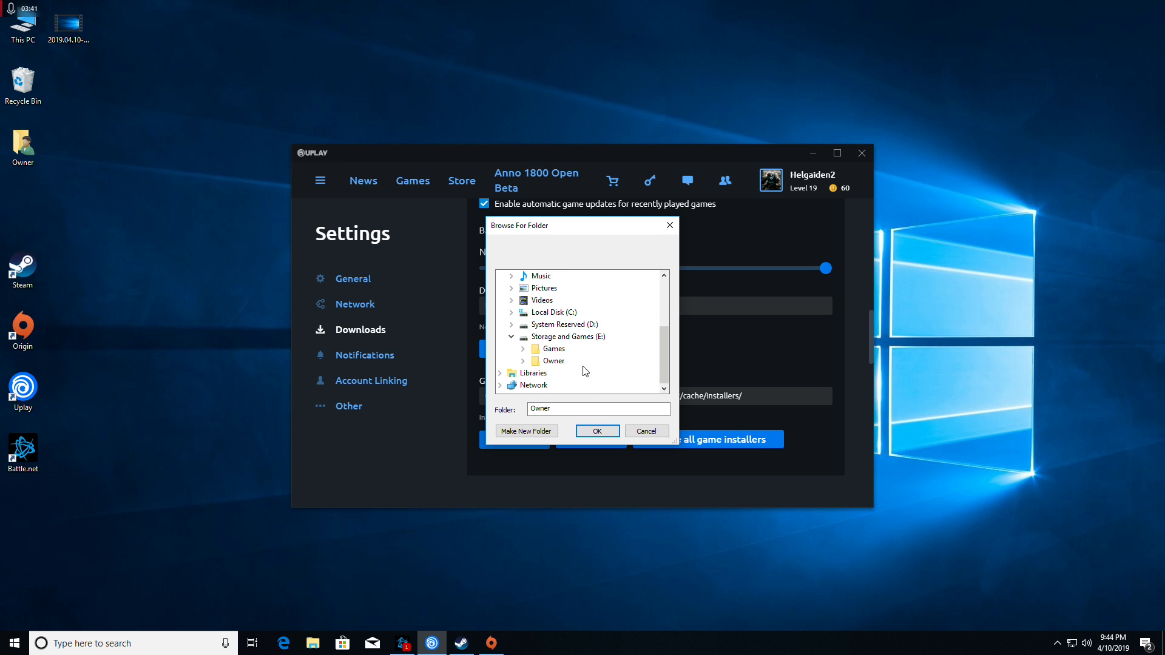
scroll(565, 366, "up", 1)
left_click(553, 373)
scroll(607, 370, "down", 1)
left_click(563, 349)
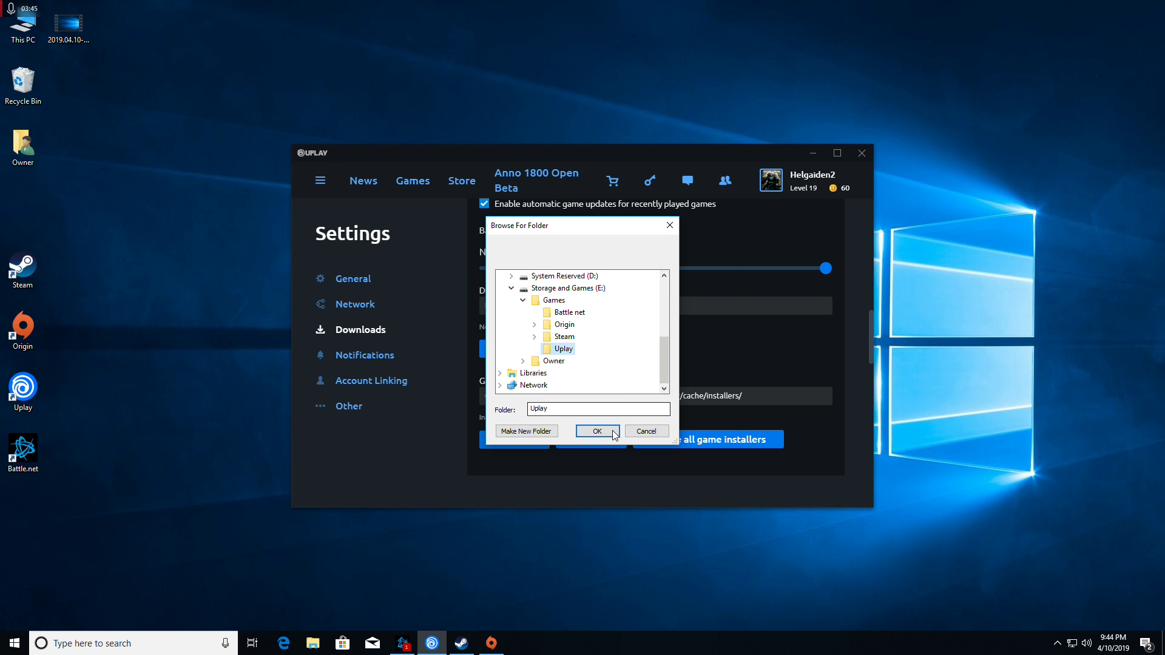
left_click(610, 430)
left_click(689, 395)
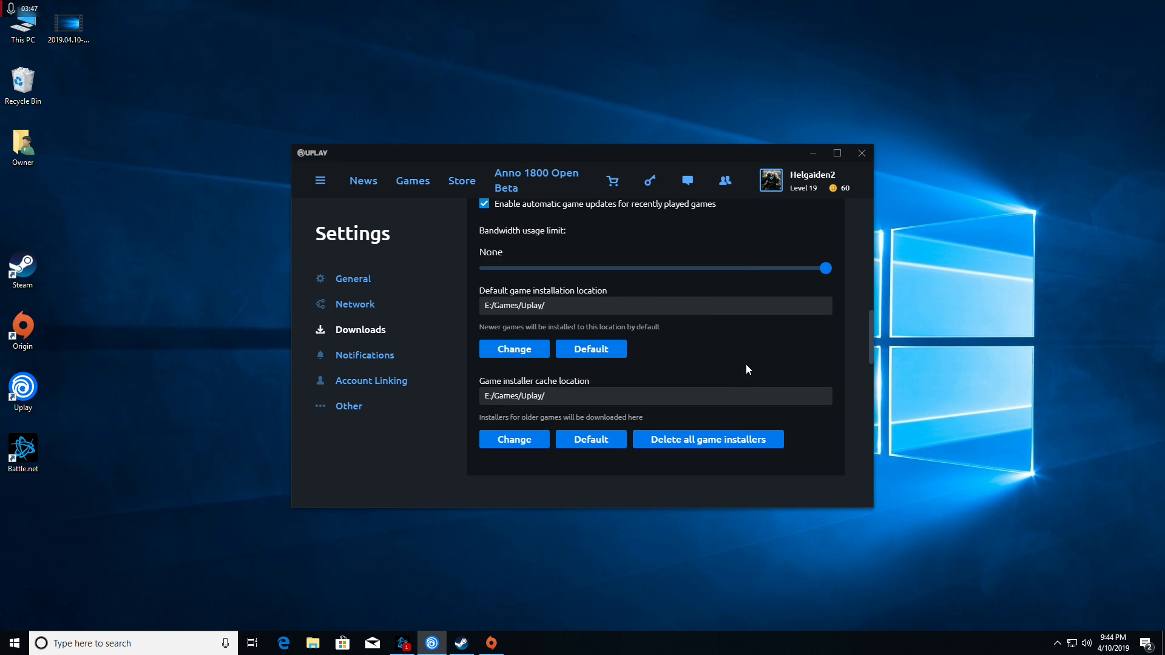
Open the Tom Clancy's Ghost Recon Wildlands page from the games library.
scroll(779, 437, "down", 2)
left_click(403, 184)
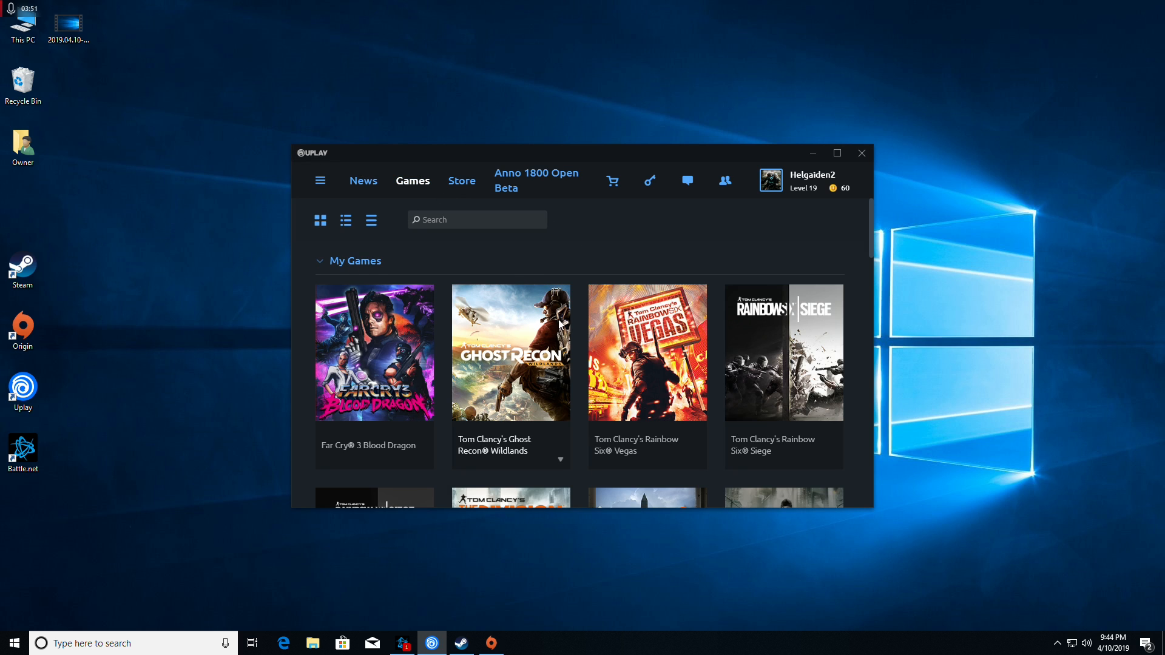
scroll(555, 328, "down", 3)
scroll(558, 330, "up", 3)
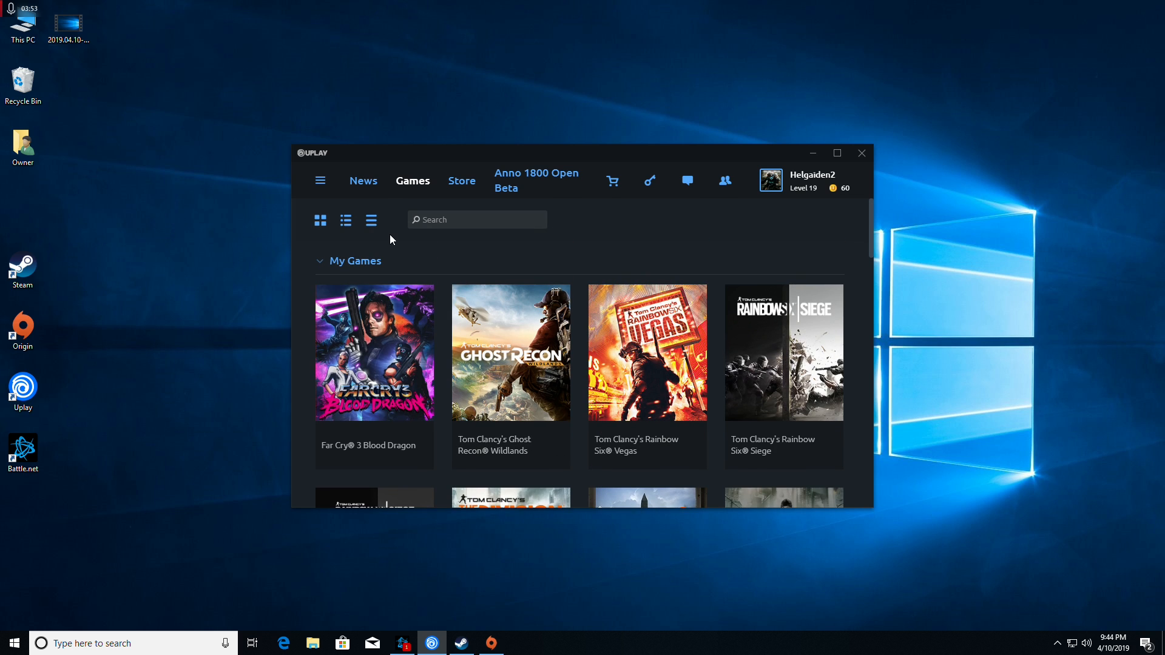
left_click(519, 332)
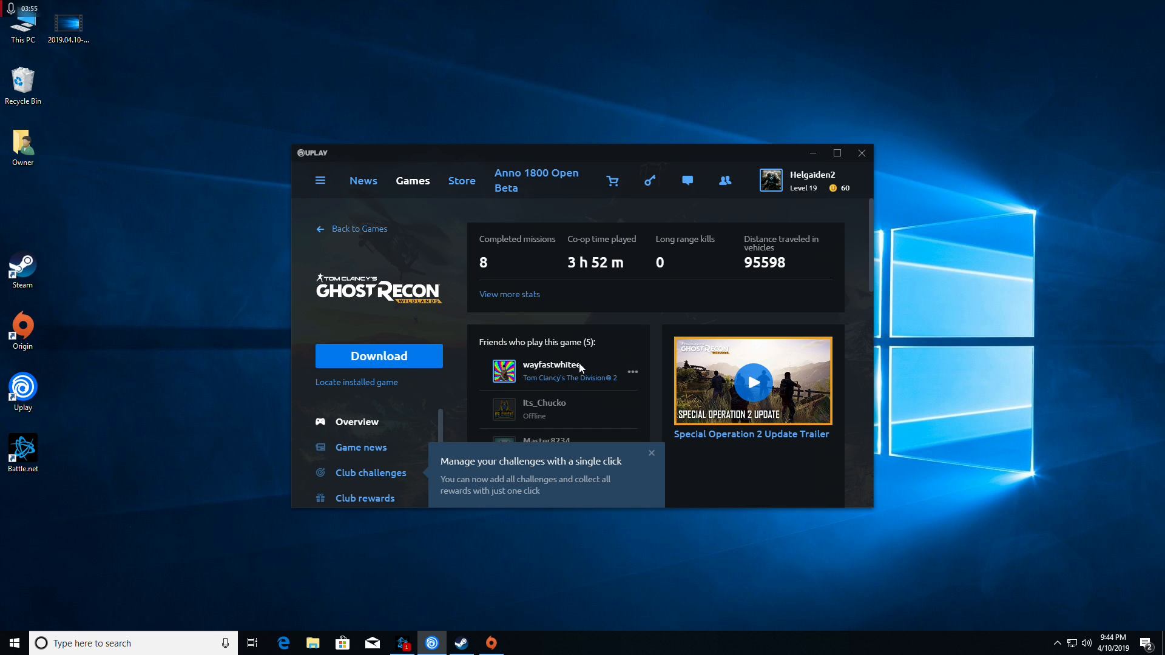
Start the Ghost Recon Wildlands download to check its folder location, then close the installer without continuing and minimize Uplay.
left_click(408, 359)
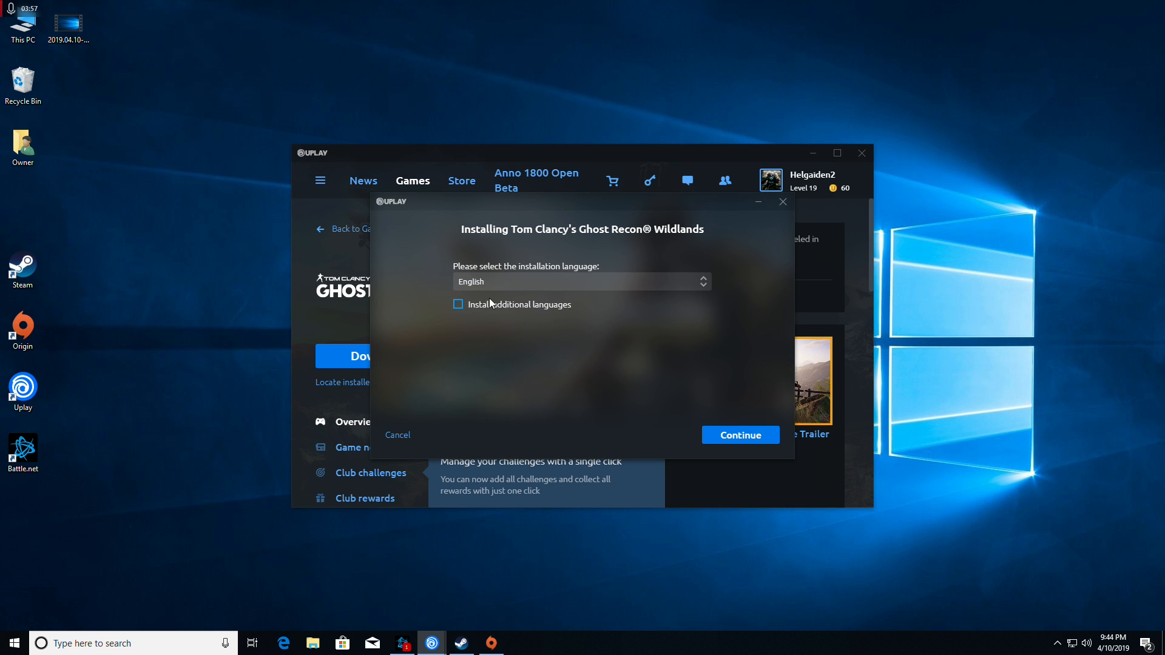
left_click(735, 434)
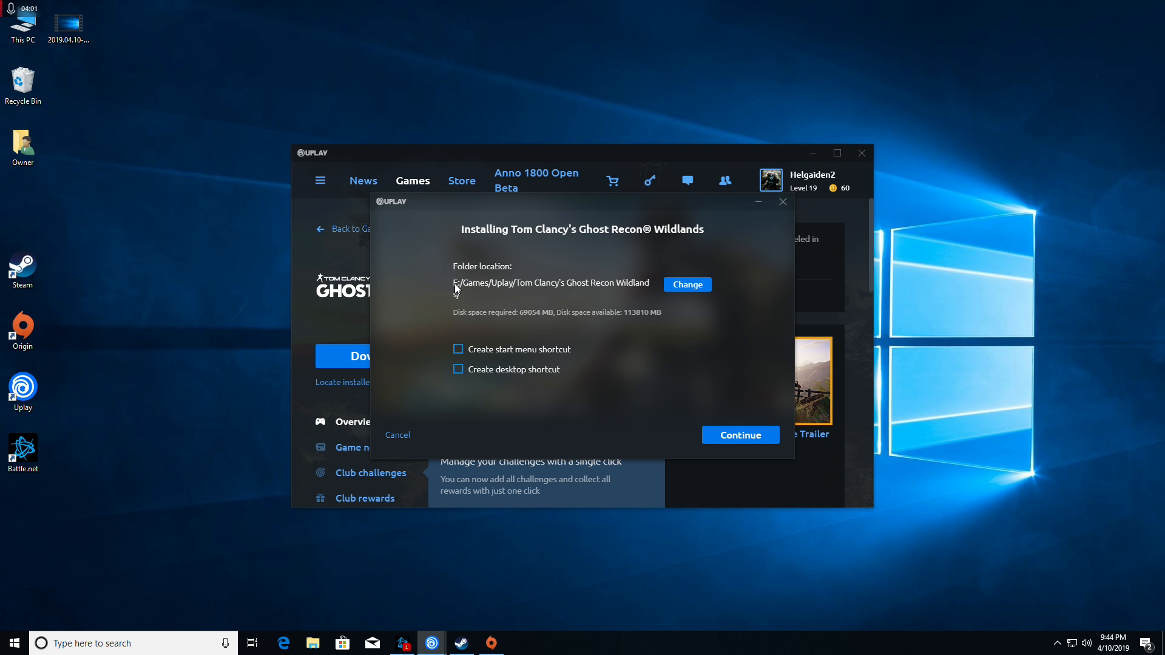
left_click(783, 202)
left_click(814, 153)
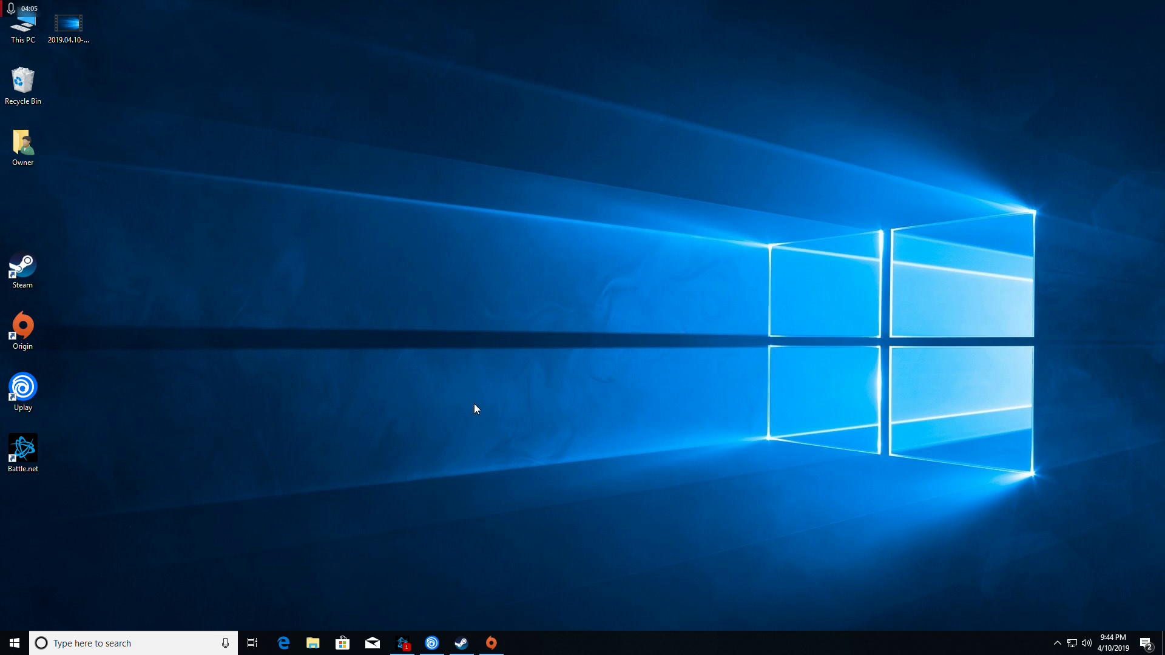
Switch to Battle.net and open the Game Install/Update section of its settings.
left_click(402, 643)
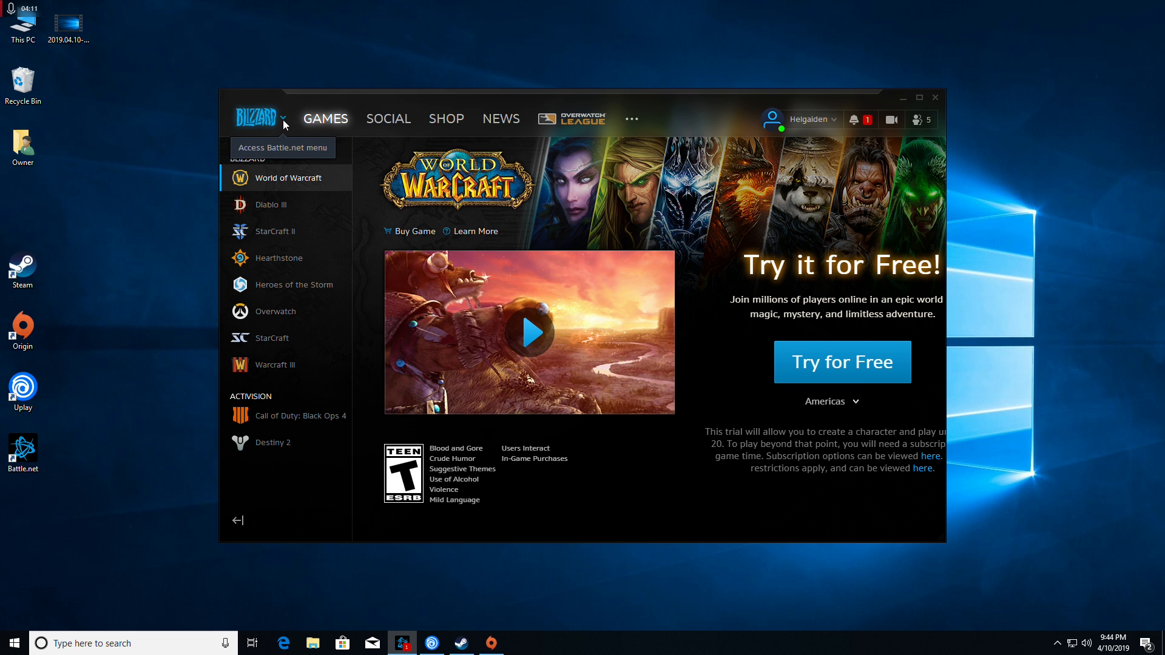
left_click(284, 119)
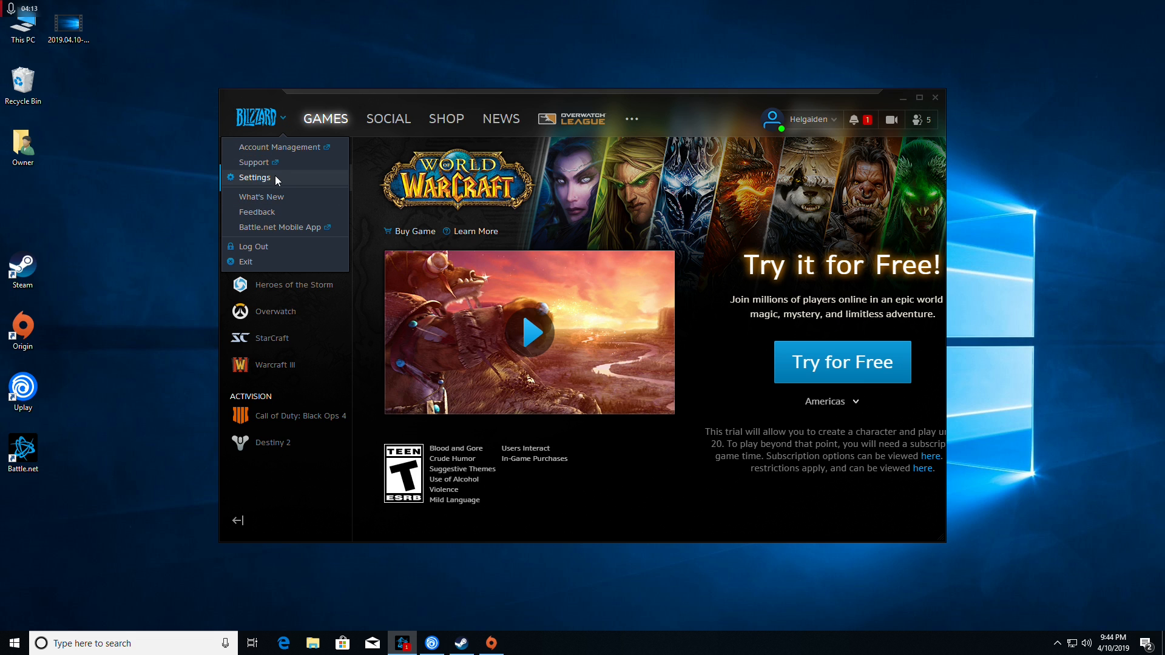
left_click(295, 176)
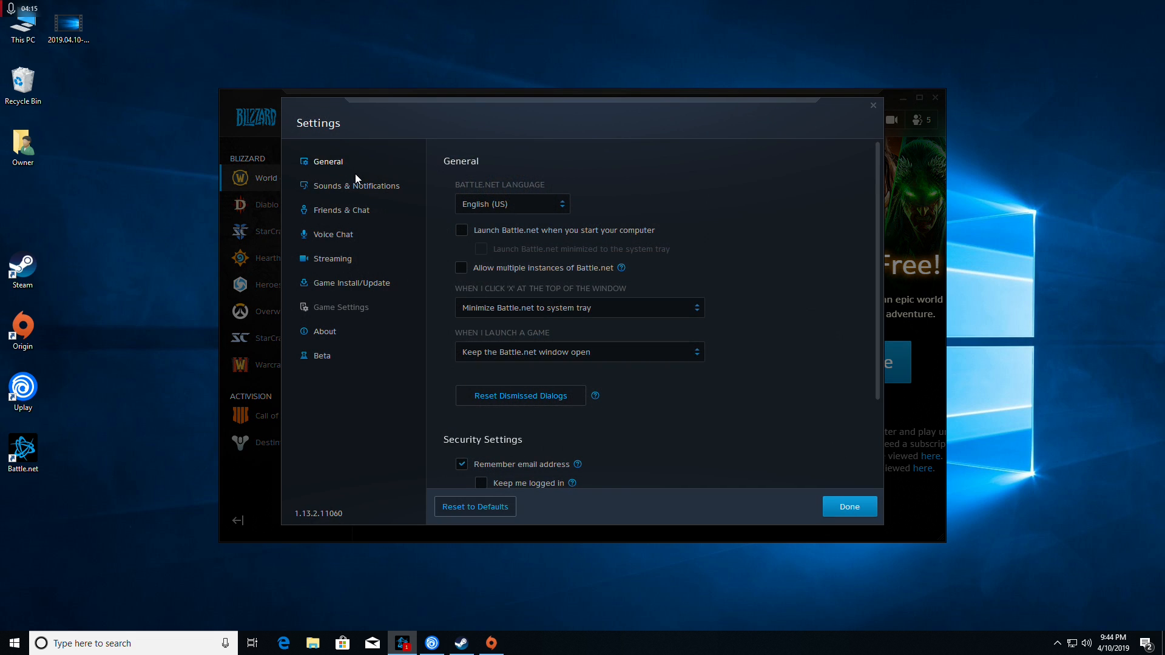
left_click(362, 280)
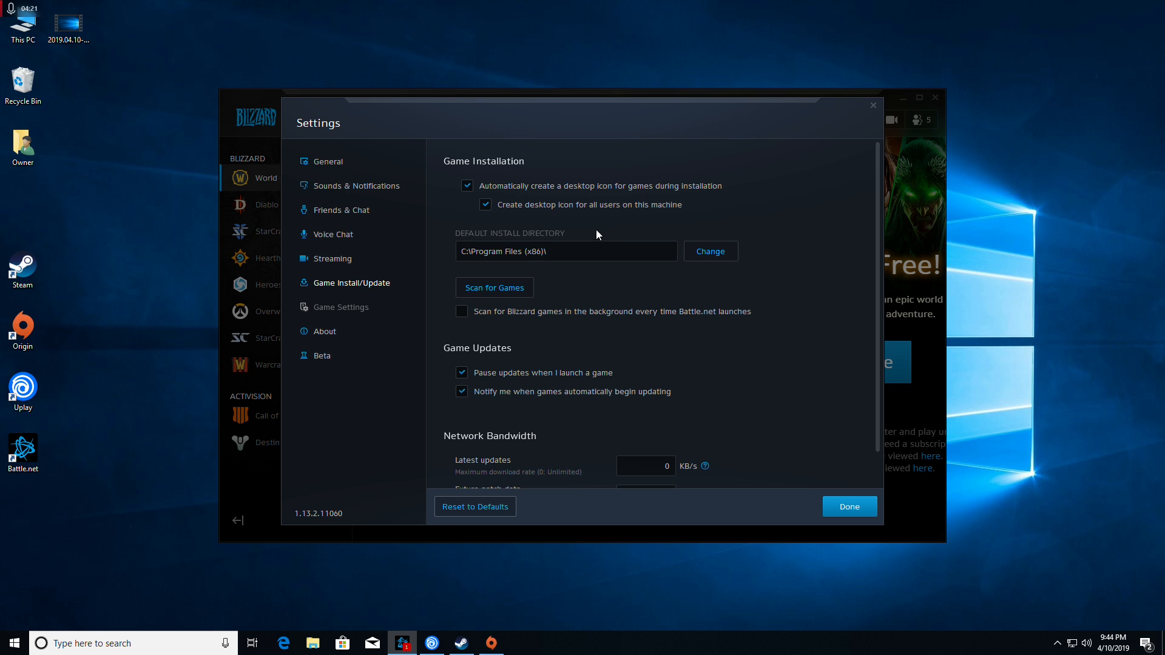
Change the default install directory to E:\Games\Battle net and finish the settings.
left_click(706, 252)
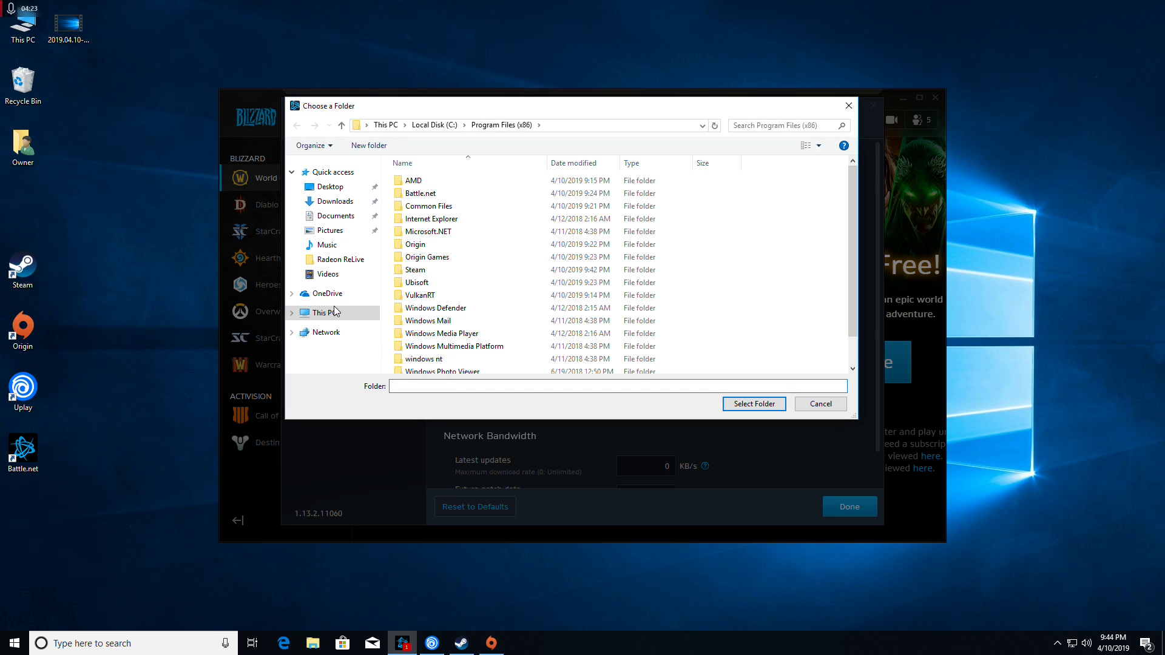
left_click(335, 312)
left_click(784, 322)
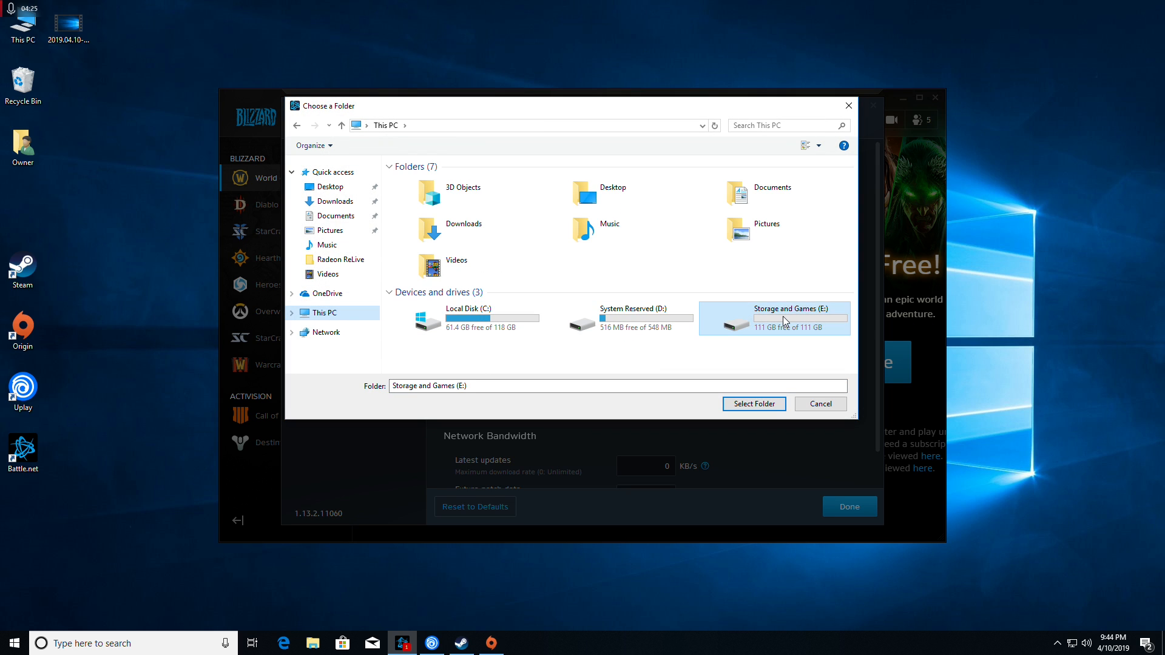
double_click(785, 322)
double_click(433, 184)
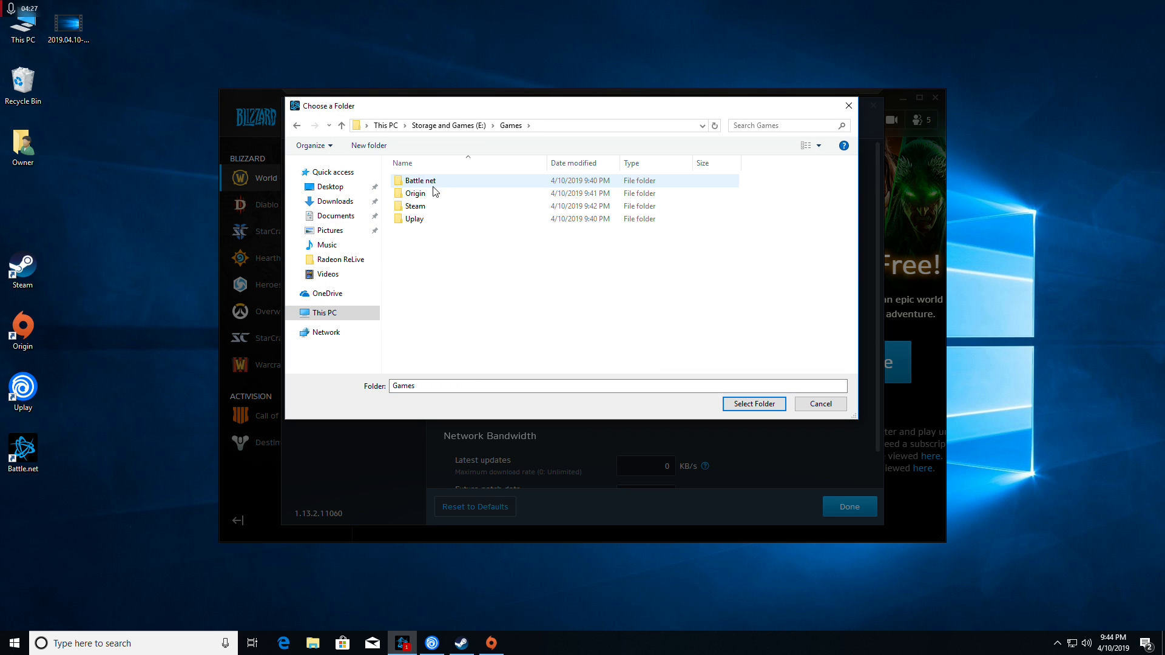
left_click(433, 185)
left_click(747, 404)
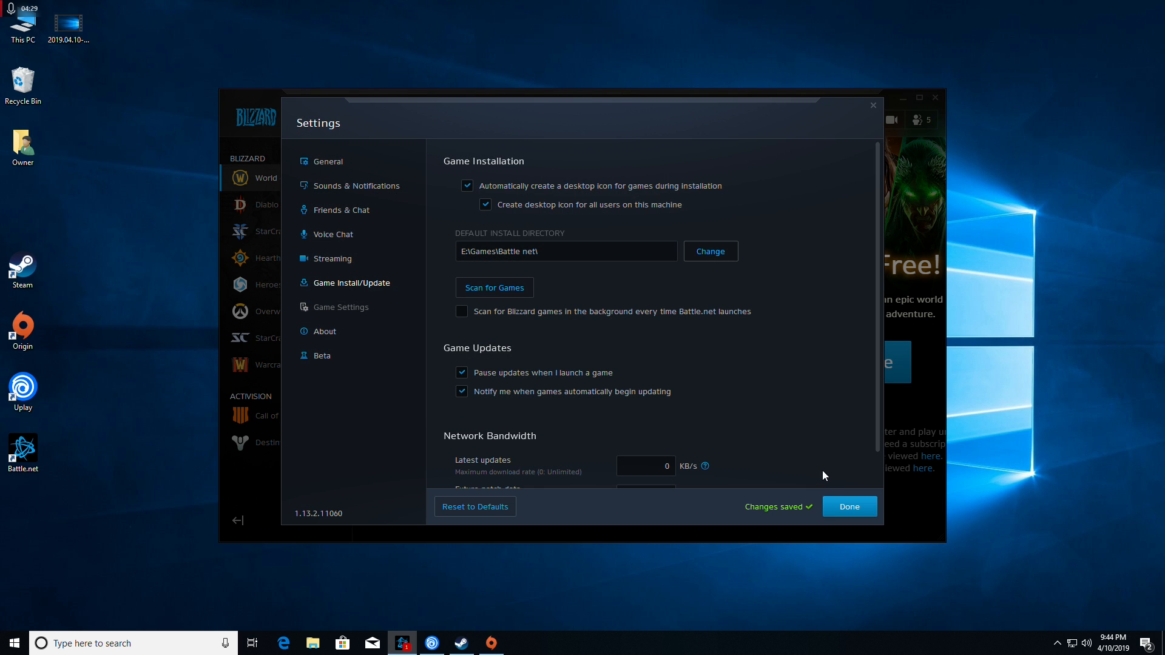
left_click(856, 511)
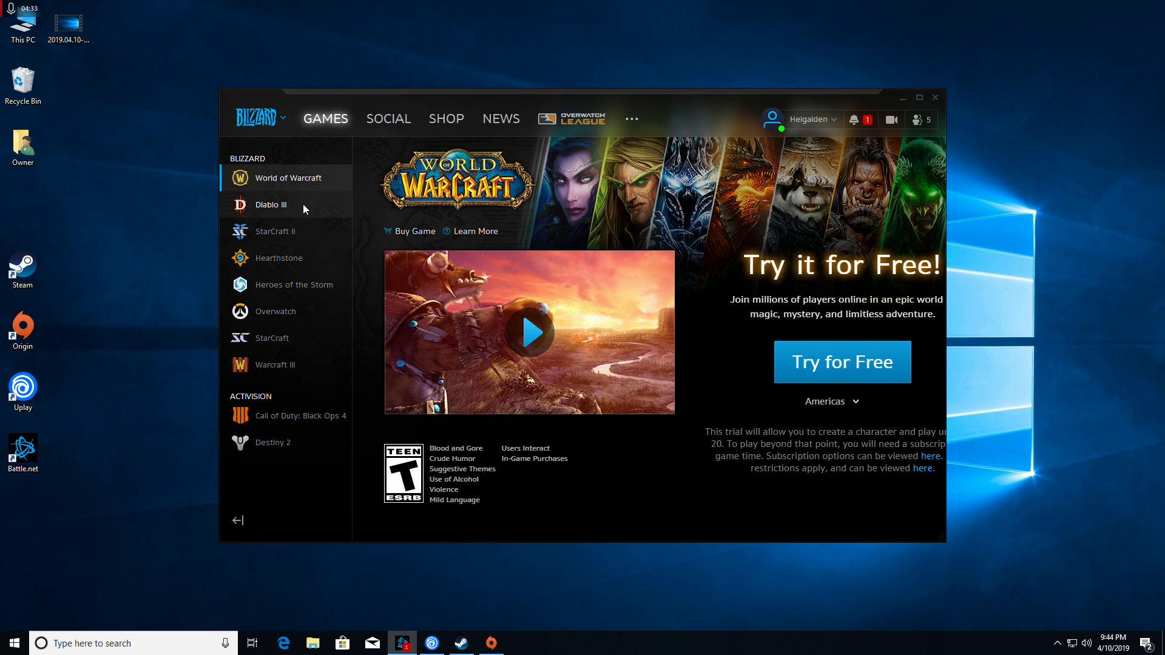
Open the Overwatch page and start its installation to check the install location offered.
left_click(278, 311)
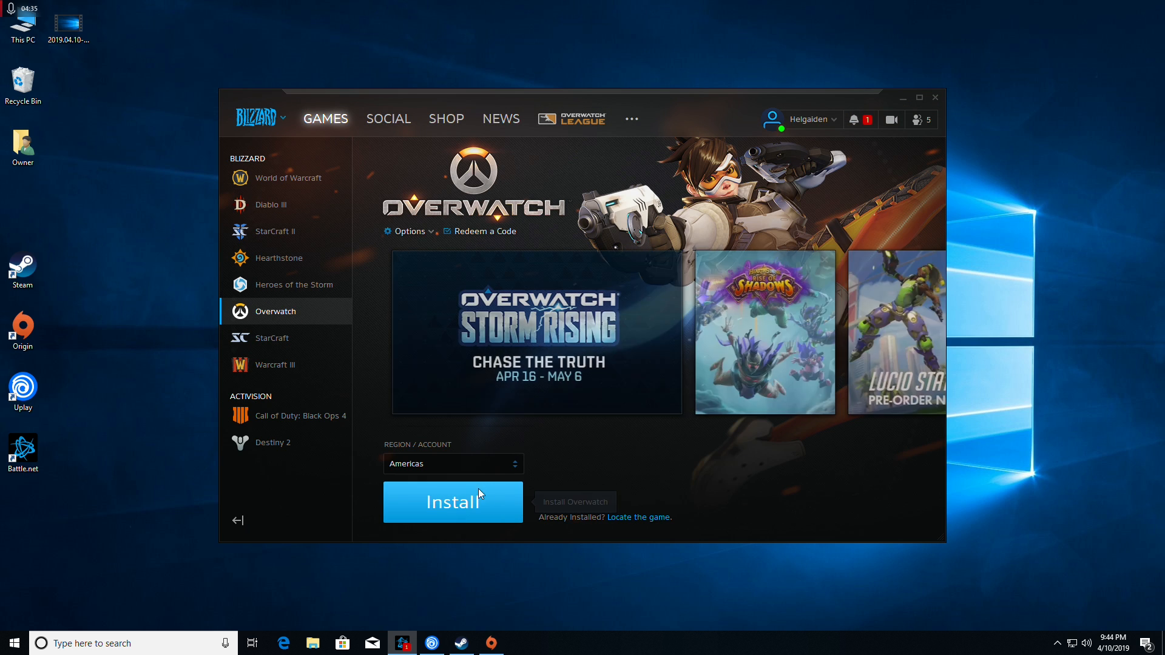
left_click(467, 511)
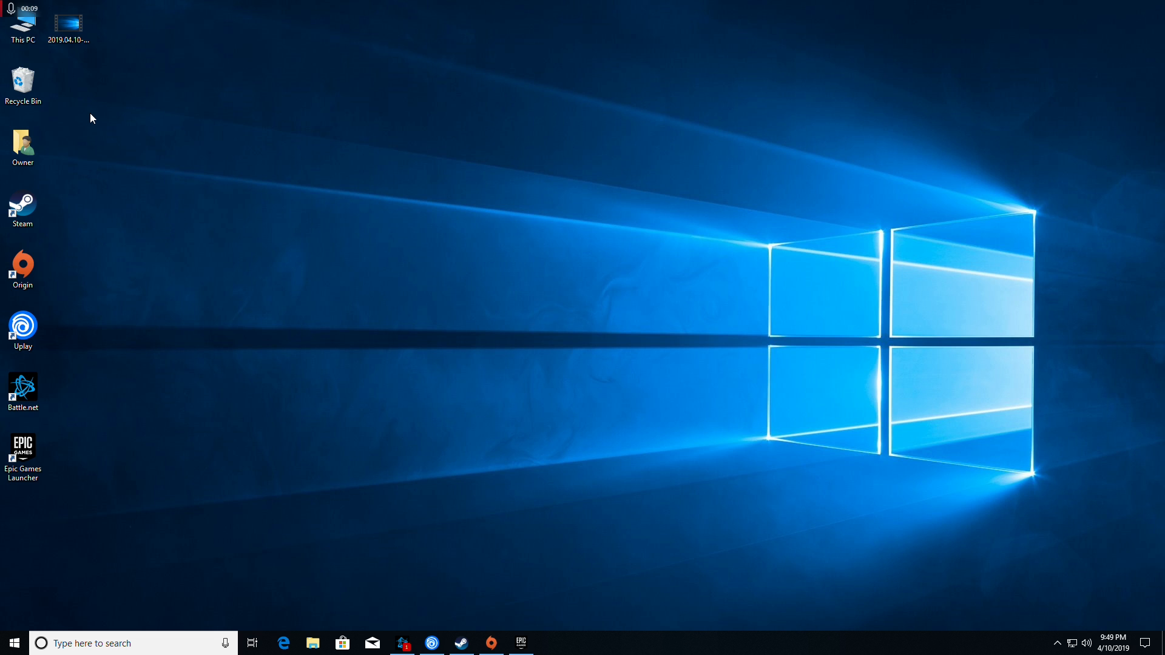
Create a folder named Epic inside the Games folder on the E: drive and close File Explorer.
double_click(31, 37)
double_click(823, 402)
double_click(465, 255)
right_click(477, 319)
mouse_move(520, 487)
left_click(646, 489)
type("Epic")
key("Return")
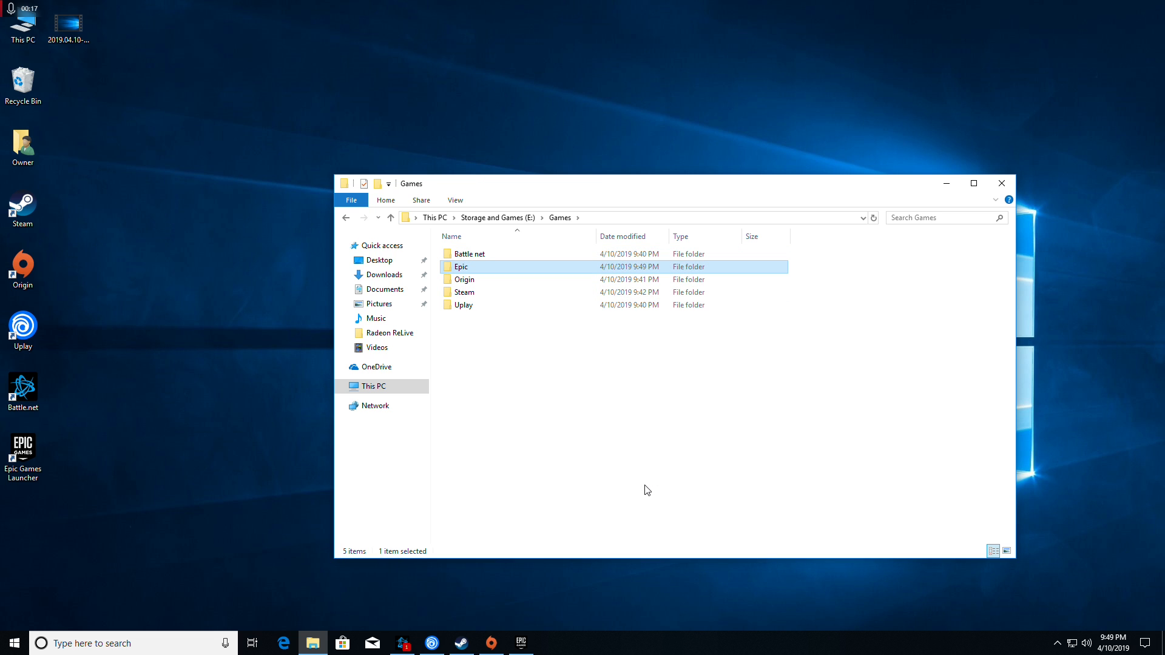
left_click(1001, 183)
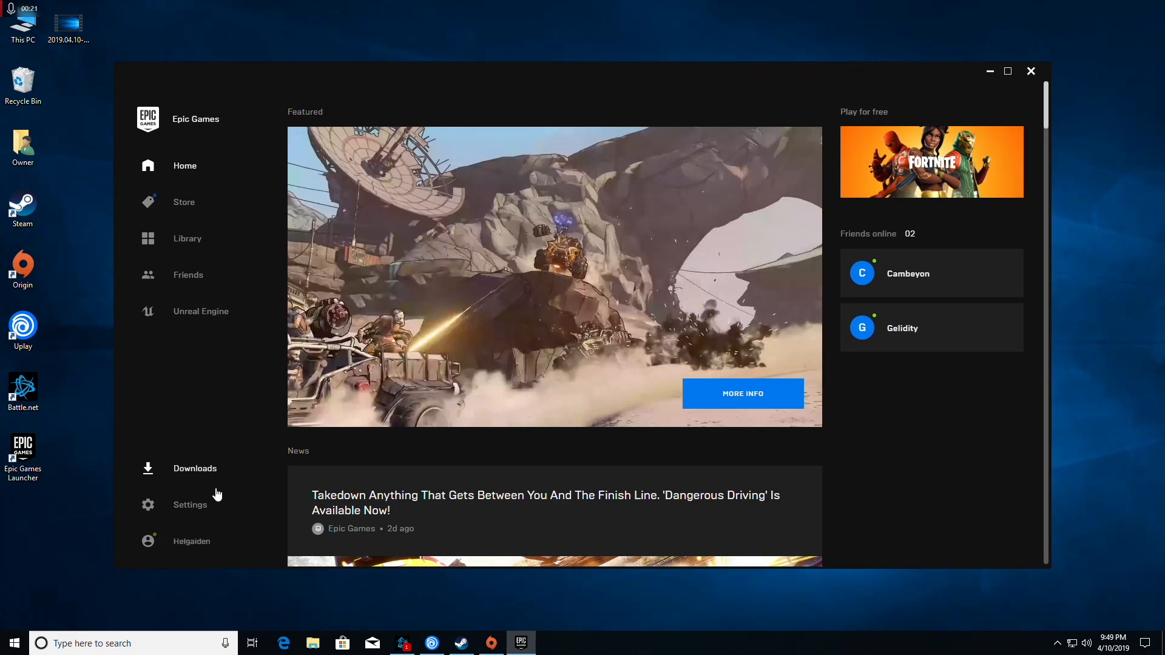
Switch to the Epic Games Launcher and open the vault cache location for editing from its settings.
left_click(201, 503)
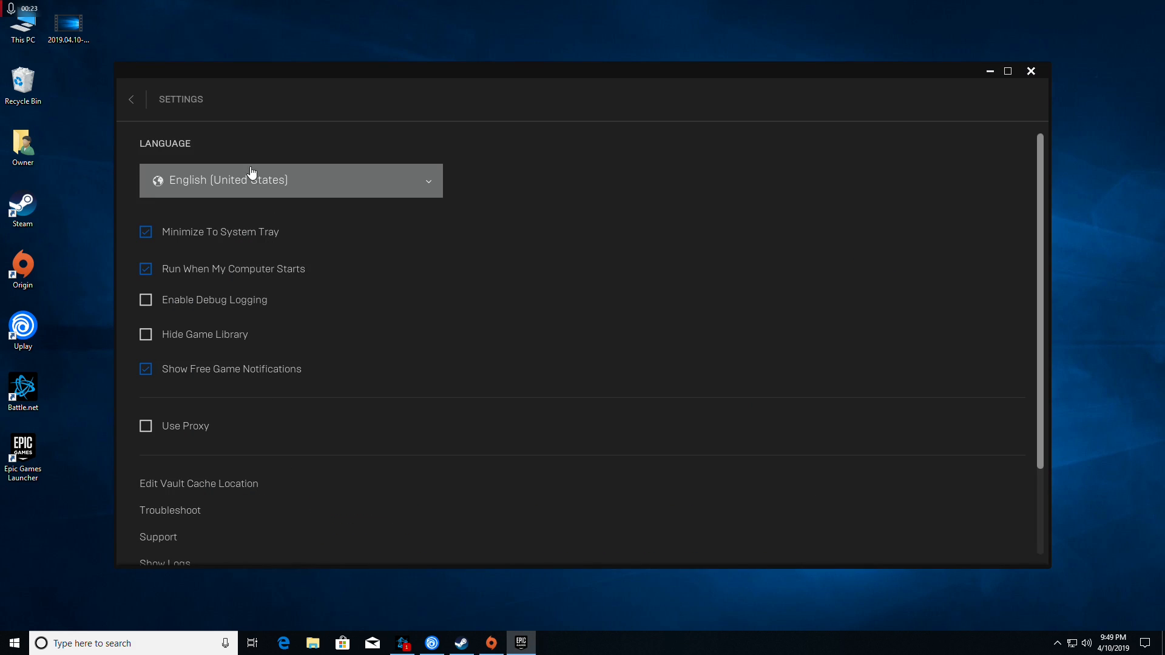
scroll(436, 333, "down", 1)
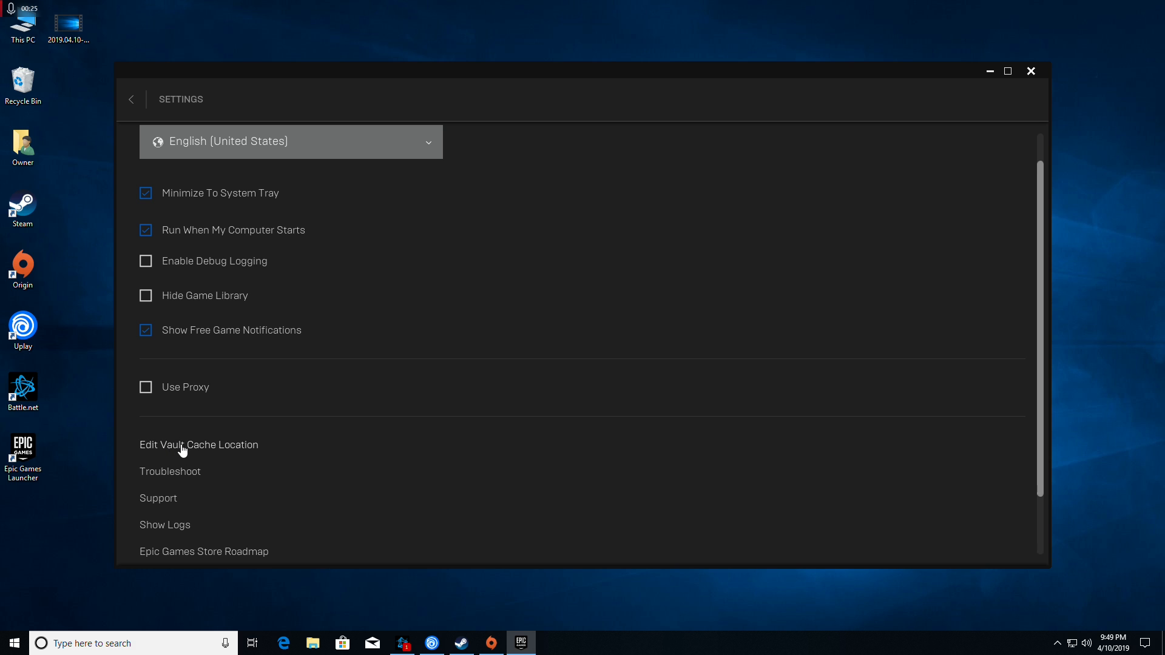
left_click(209, 447)
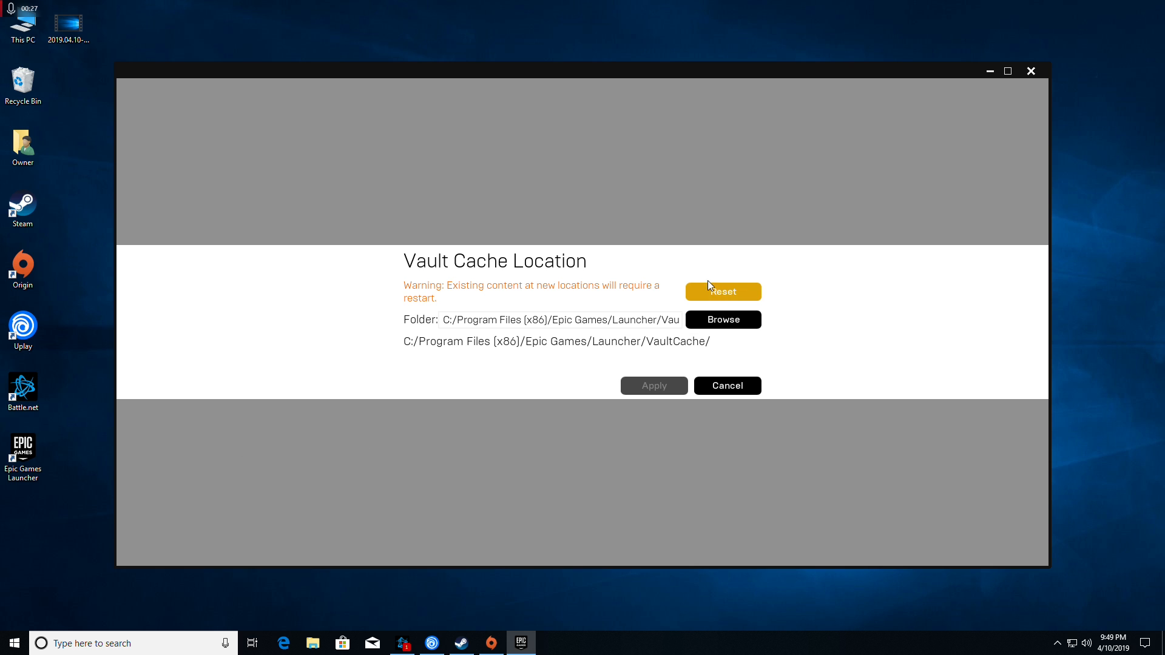
Set the vault cache folder to E:/Games/Epic/, apply it and leave the settings.
left_click(735, 328)
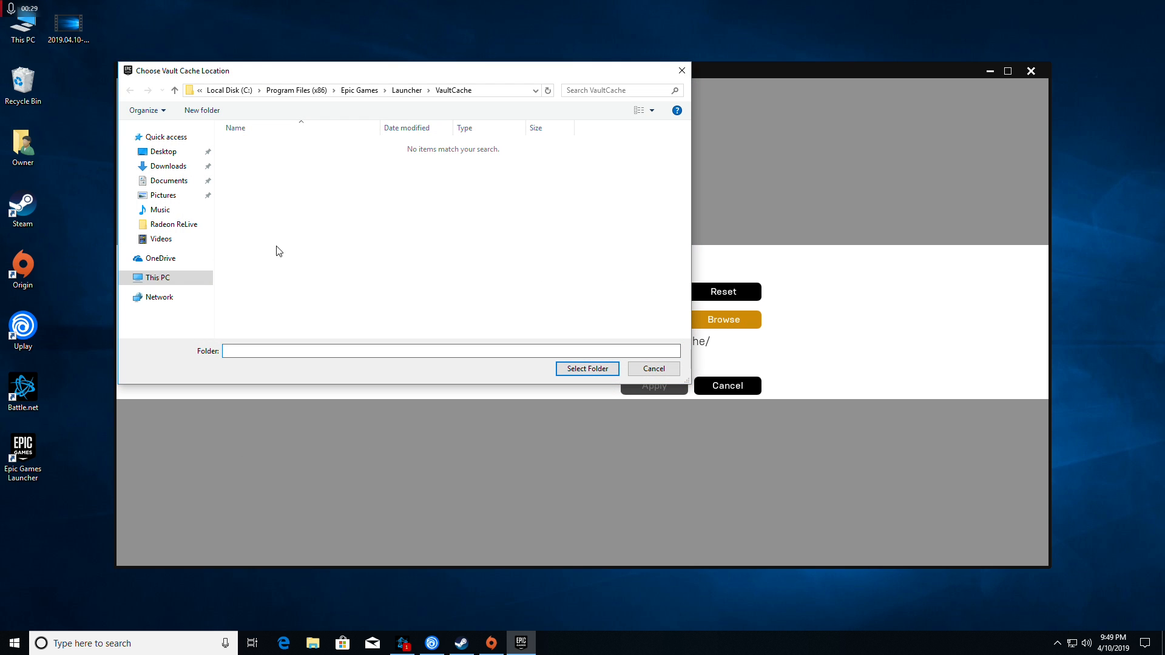
left_click(162, 277)
double_click(590, 289)
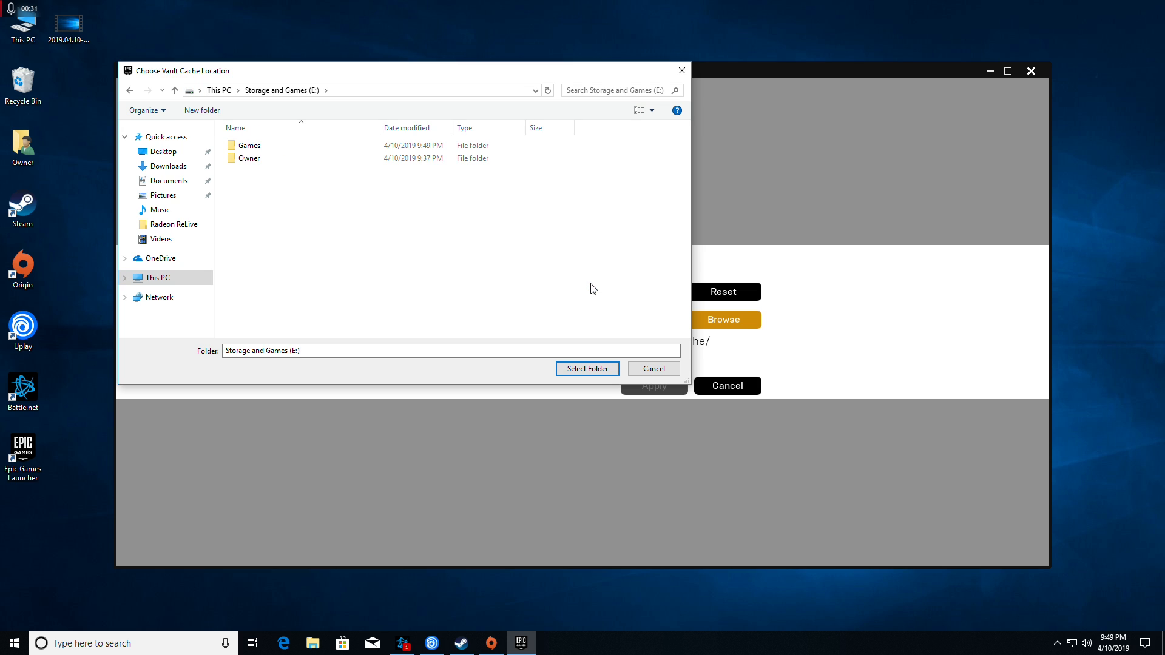
double_click(243, 146)
left_click(268, 159)
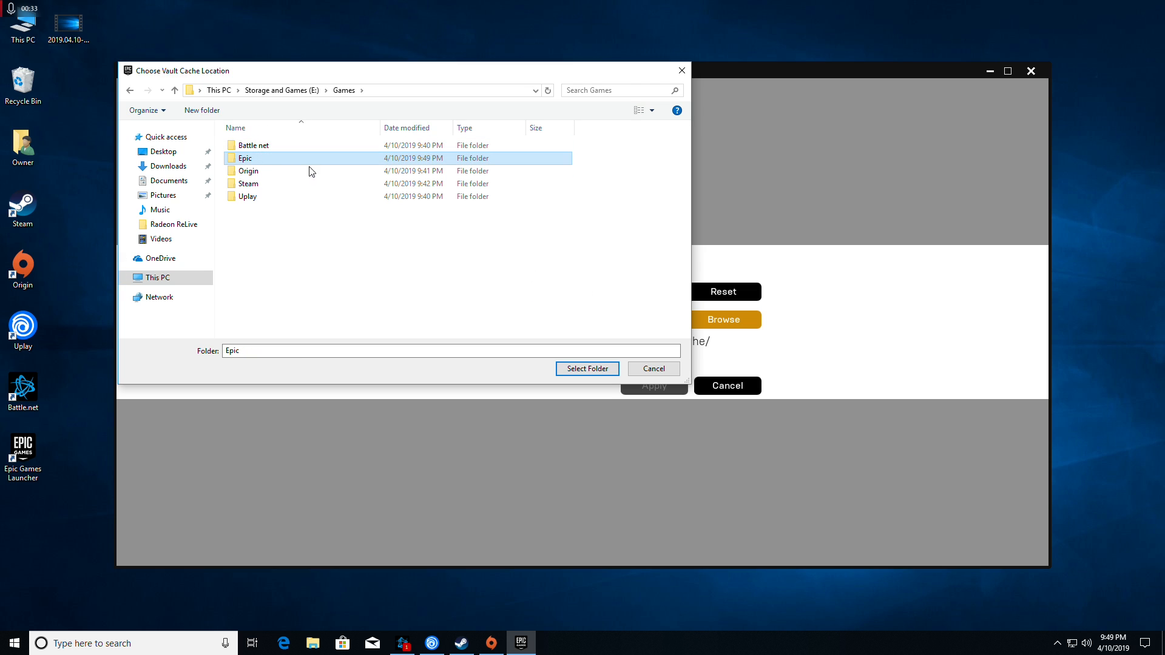
left_click(575, 366)
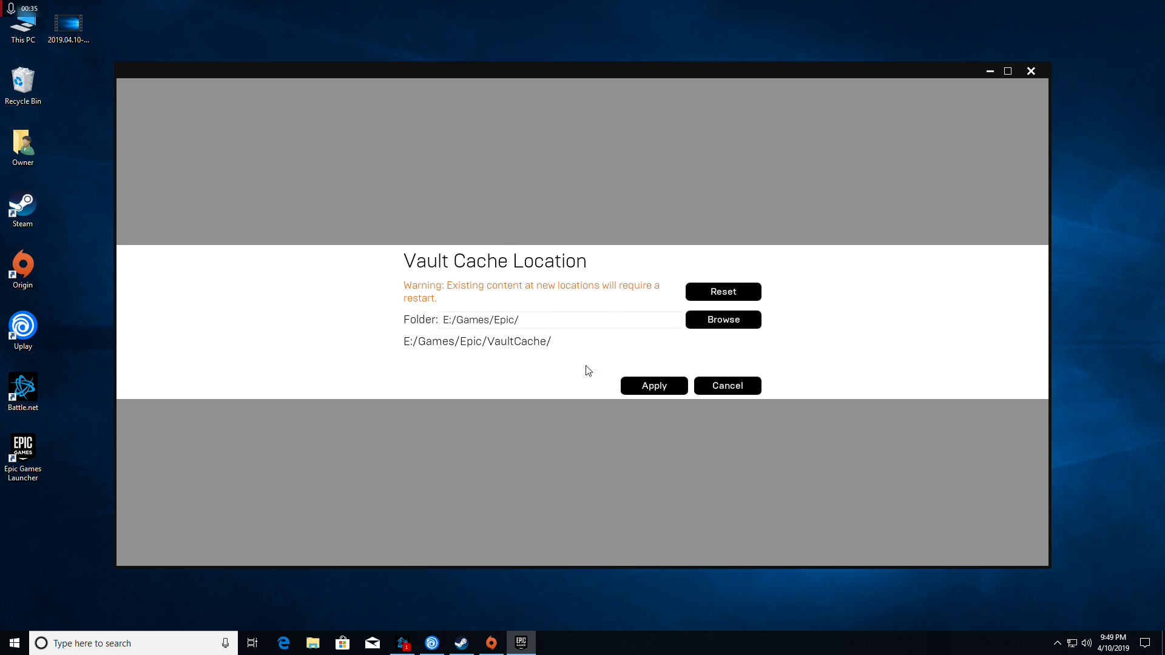
left_click(654, 386)
left_click(141, 91)
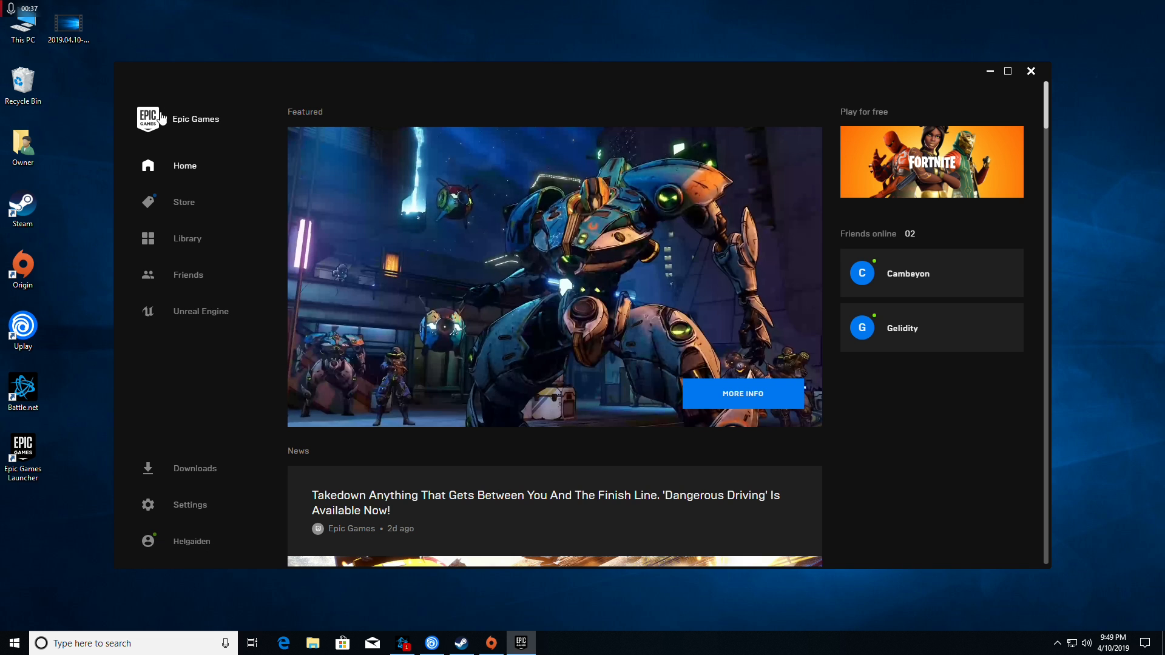
Start installing Fortnite from the library and accept its End User License Agreement.
left_click(193, 246)
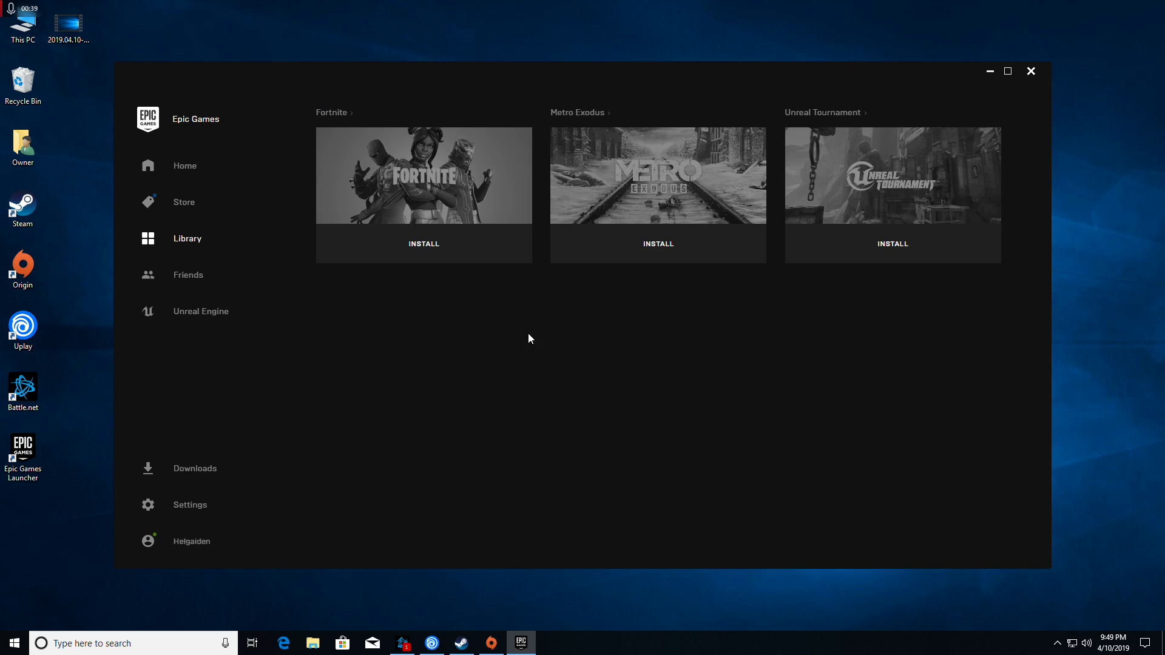
left_click(416, 248)
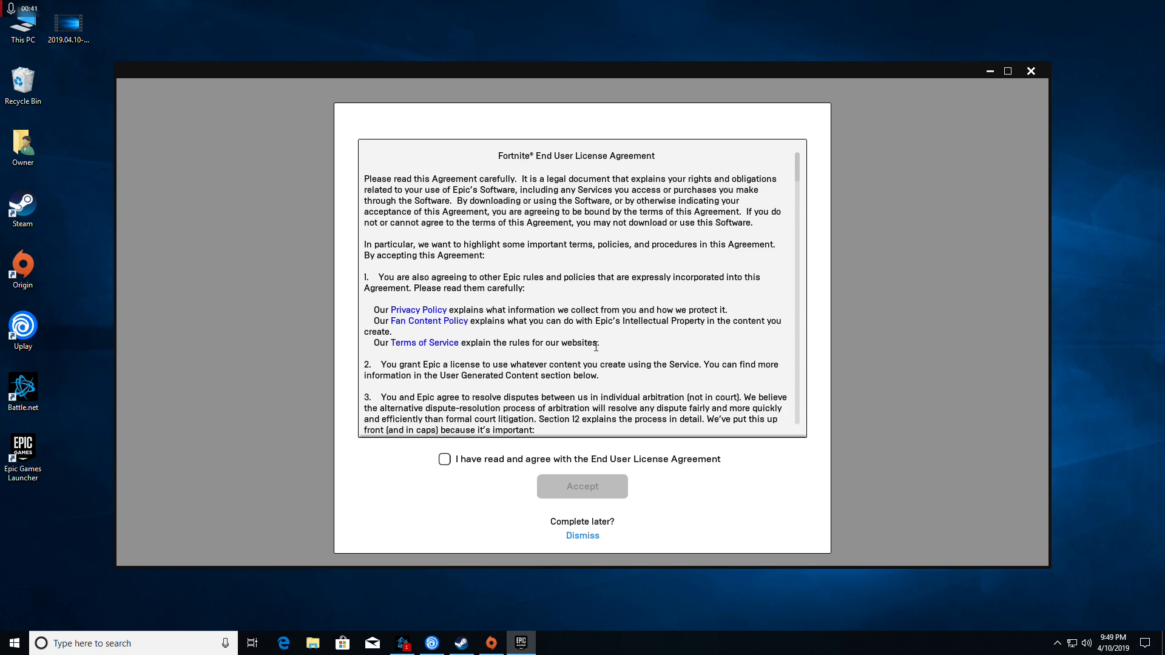
left_click(491, 466)
left_click(582, 487)
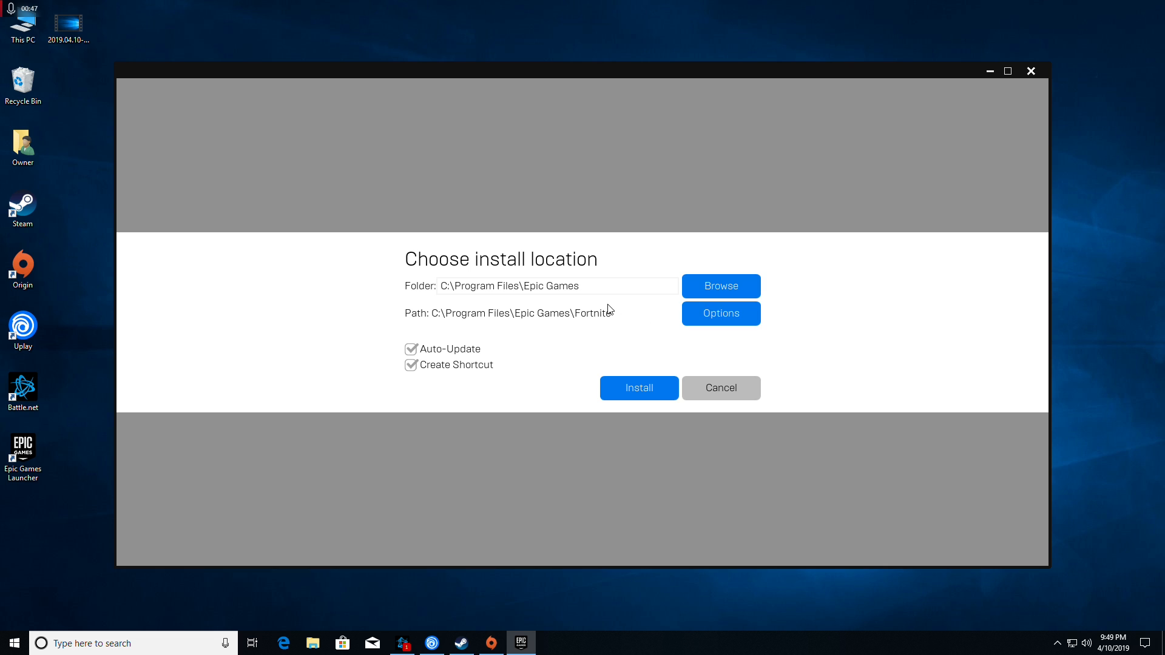
Choose E:\Games\Epic as the Fortnite install folder, then cancel the installation.
left_click(723, 286)
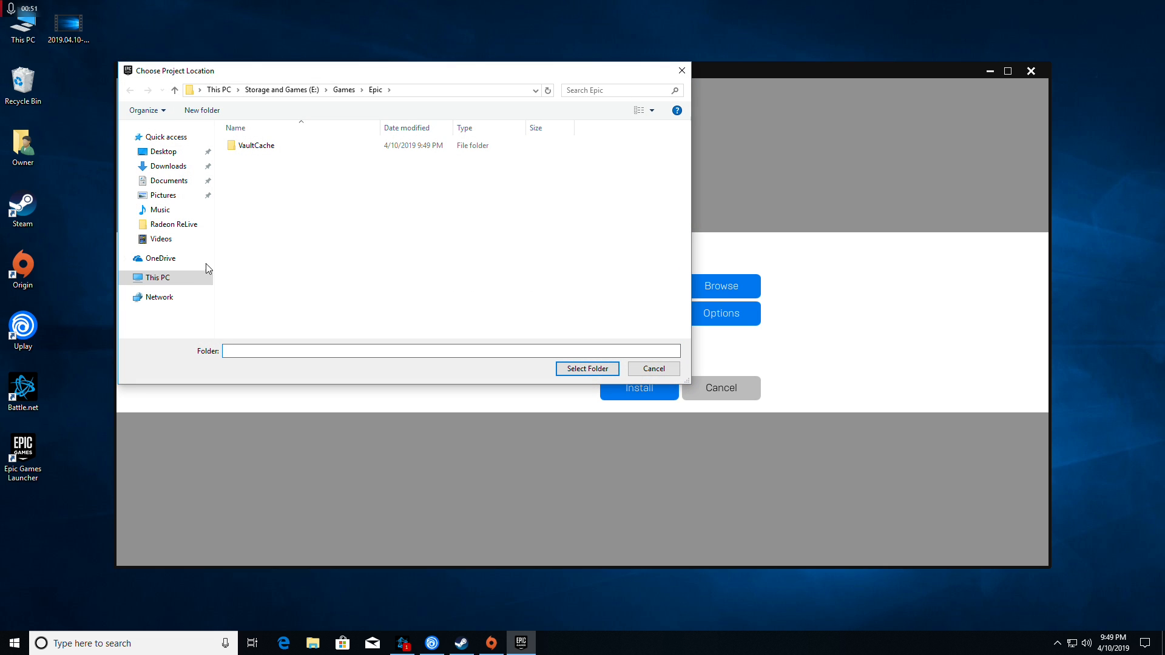
left_click(157, 277)
double_click(601, 282)
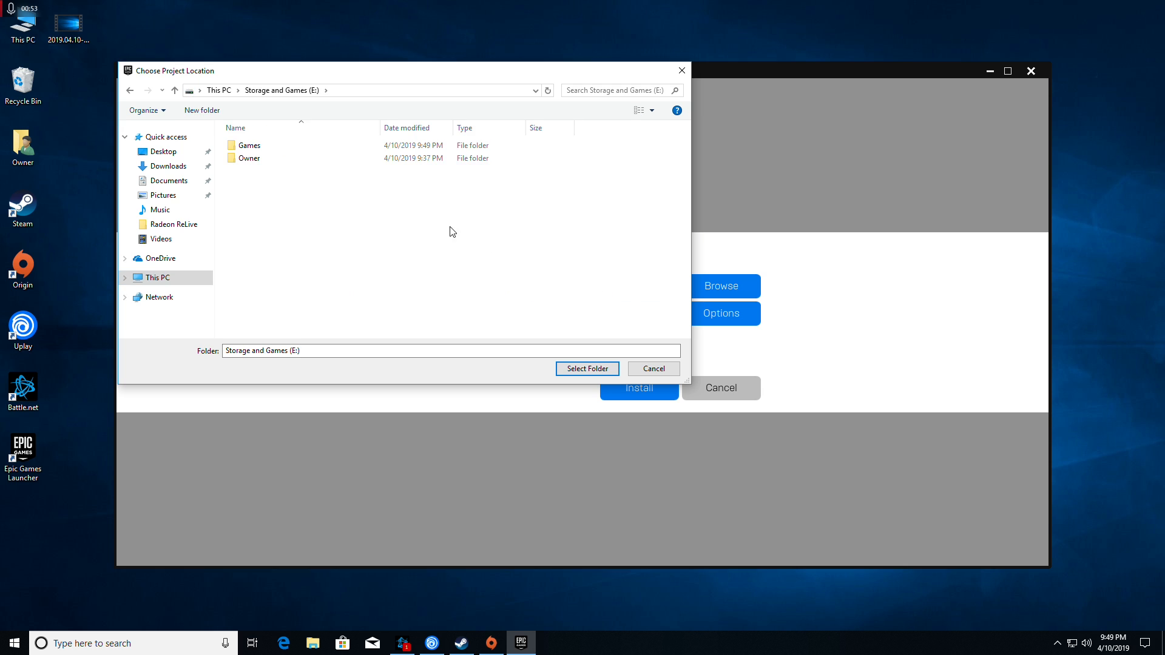
double_click(248, 145)
left_click(251, 159)
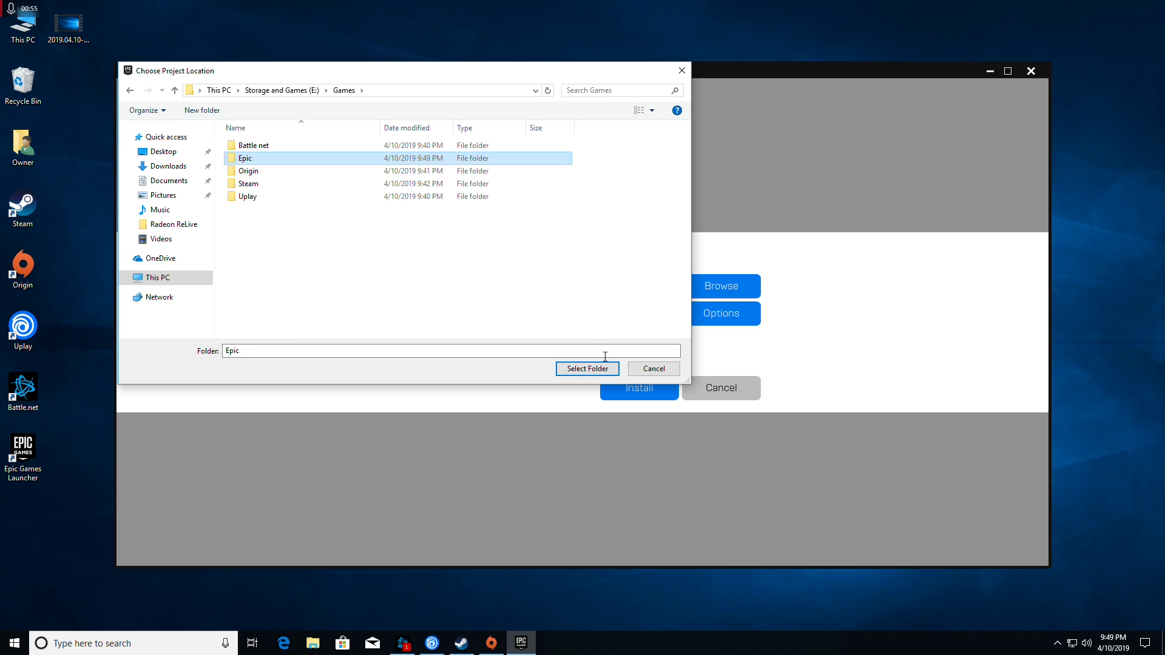
left_click(567, 368)
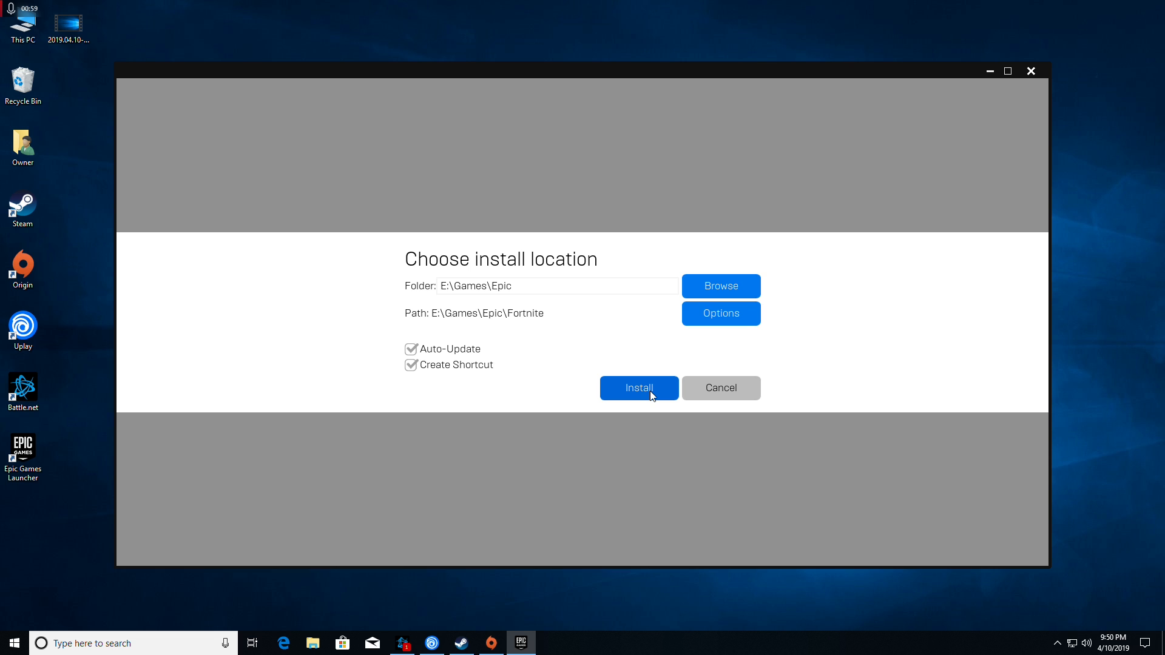
left_click(715, 389)
Set the Fortnite install folder to E:\Games\Epic on the Storage and Games drive and start the installation.
left_click(451, 261)
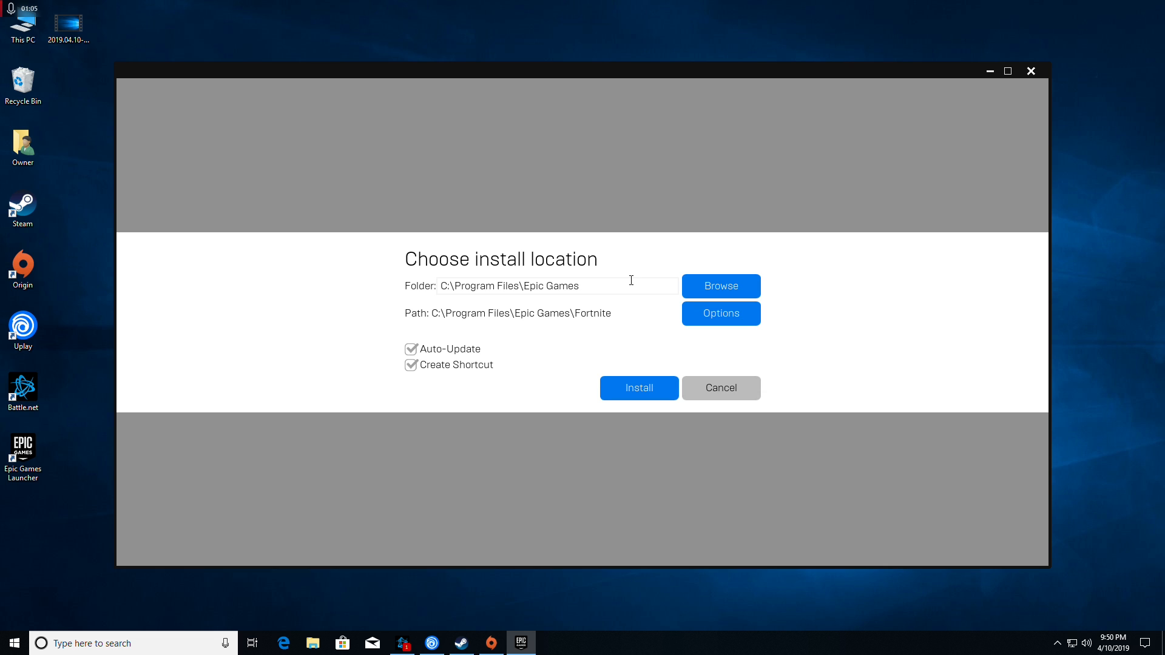
left_click(735, 291)
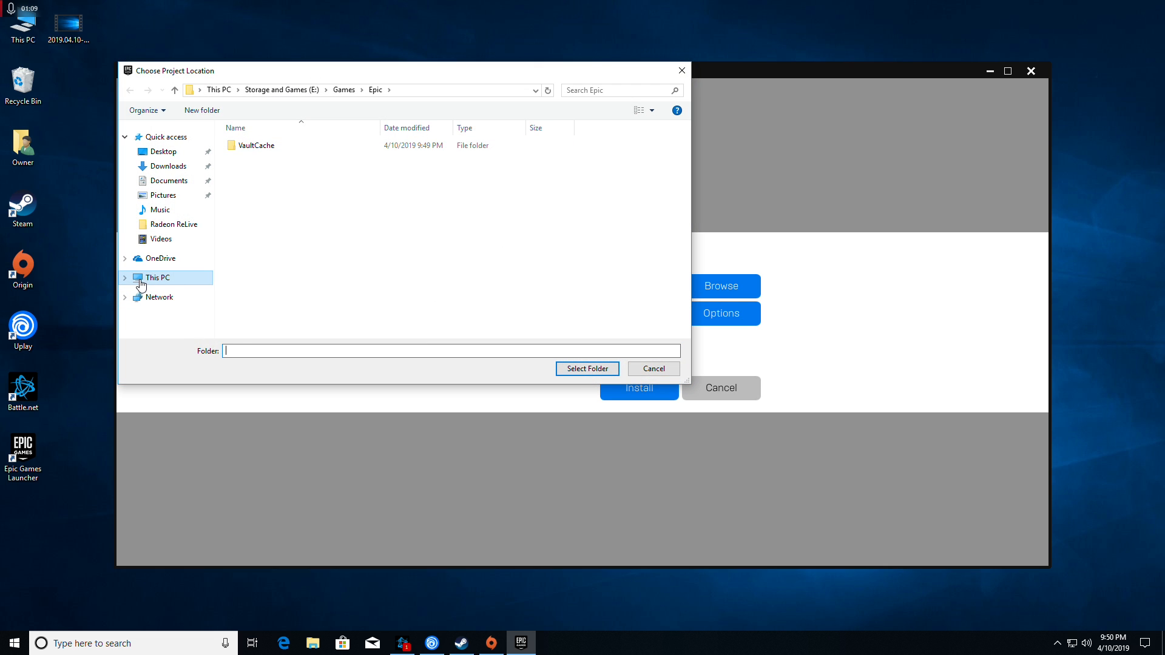
left_click(169, 281)
double_click(607, 282)
double_click(249, 146)
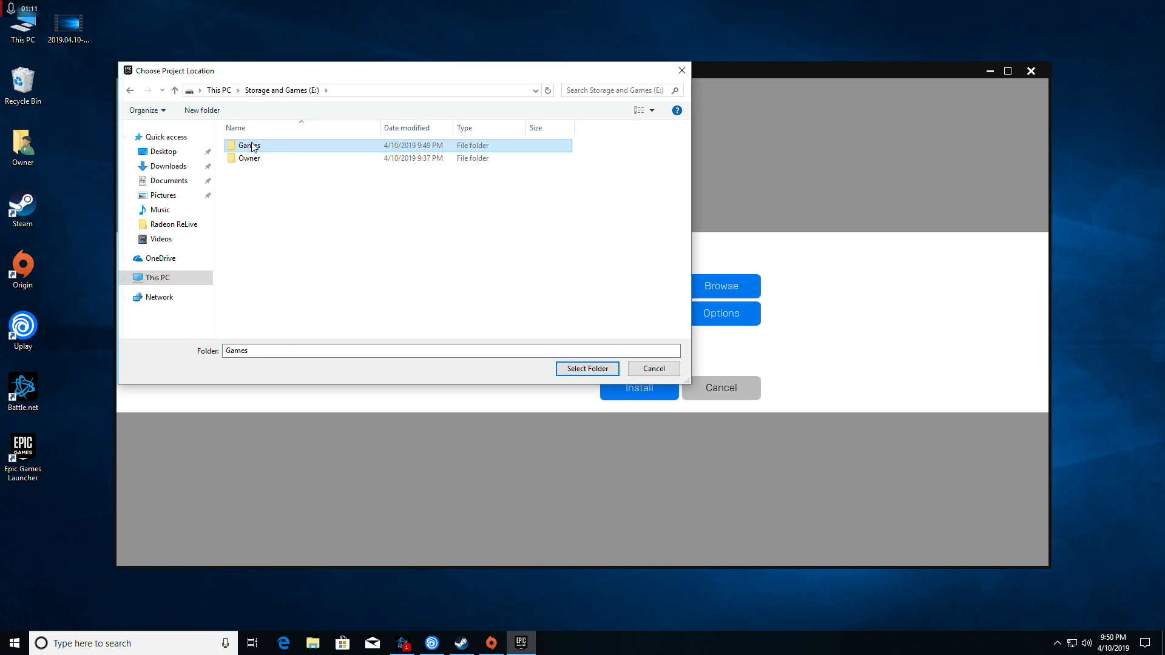
double_click(265, 159)
left_click(268, 147)
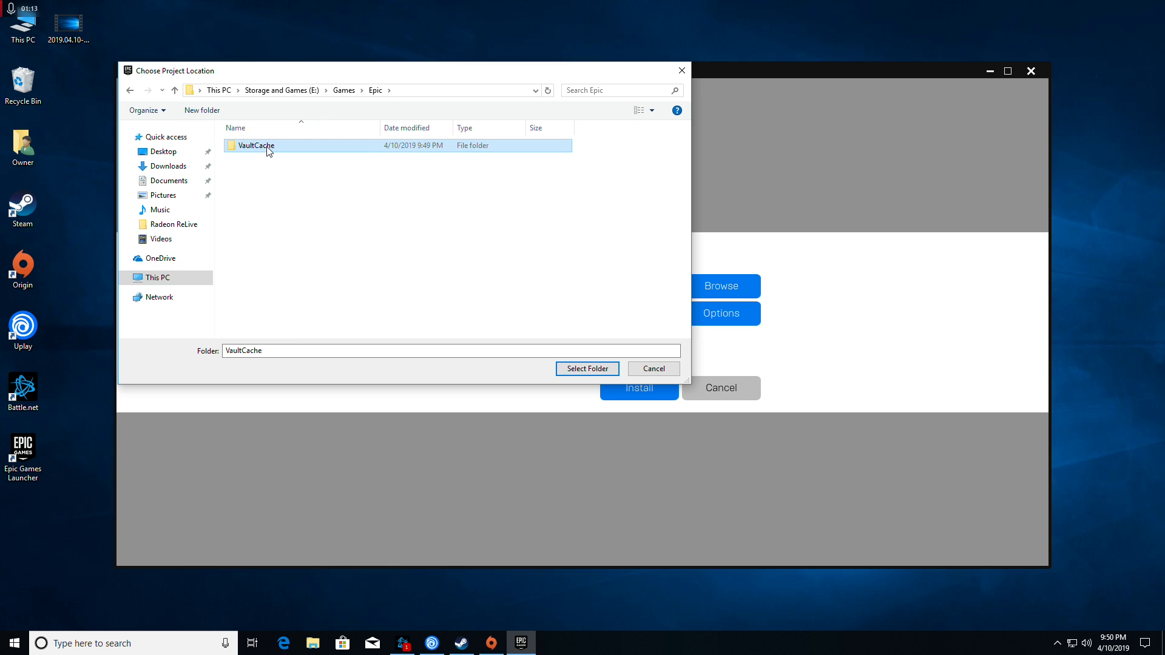
left_click(354, 92)
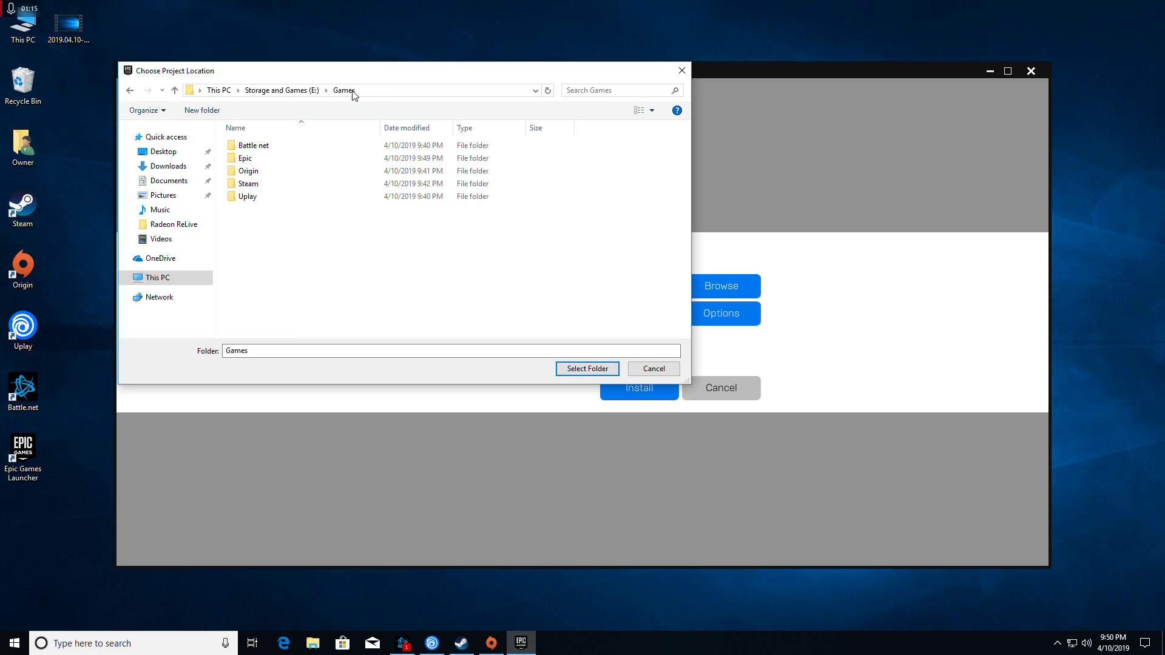
left_click(260, 170)
double_click(252, 160)
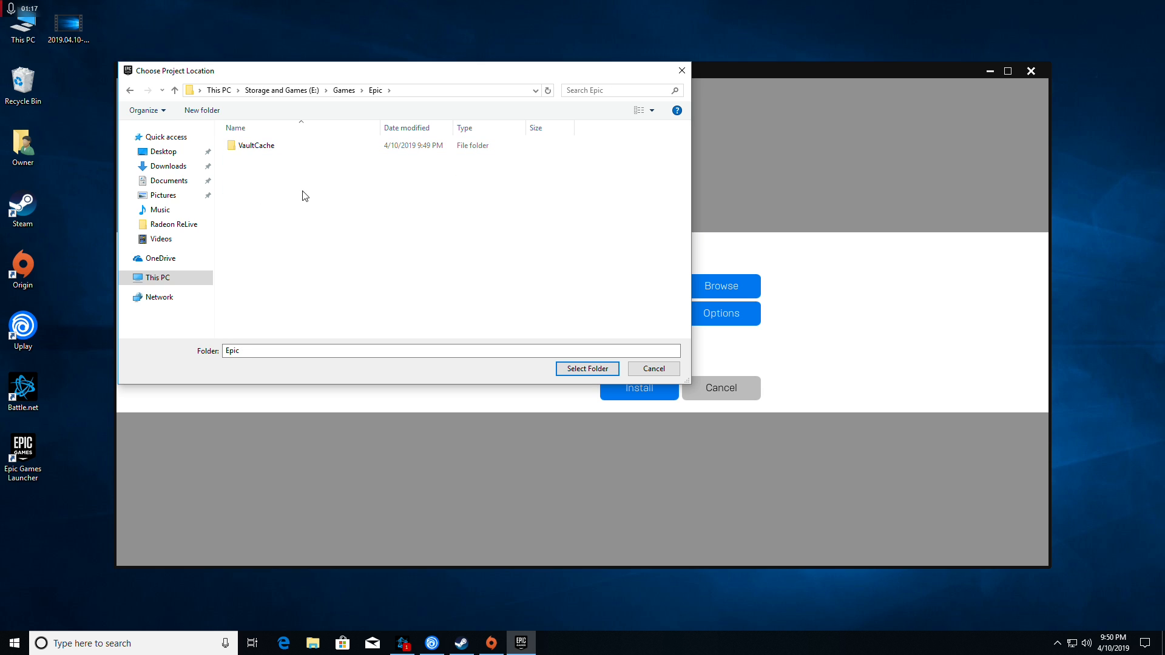
left_click(598, 367)
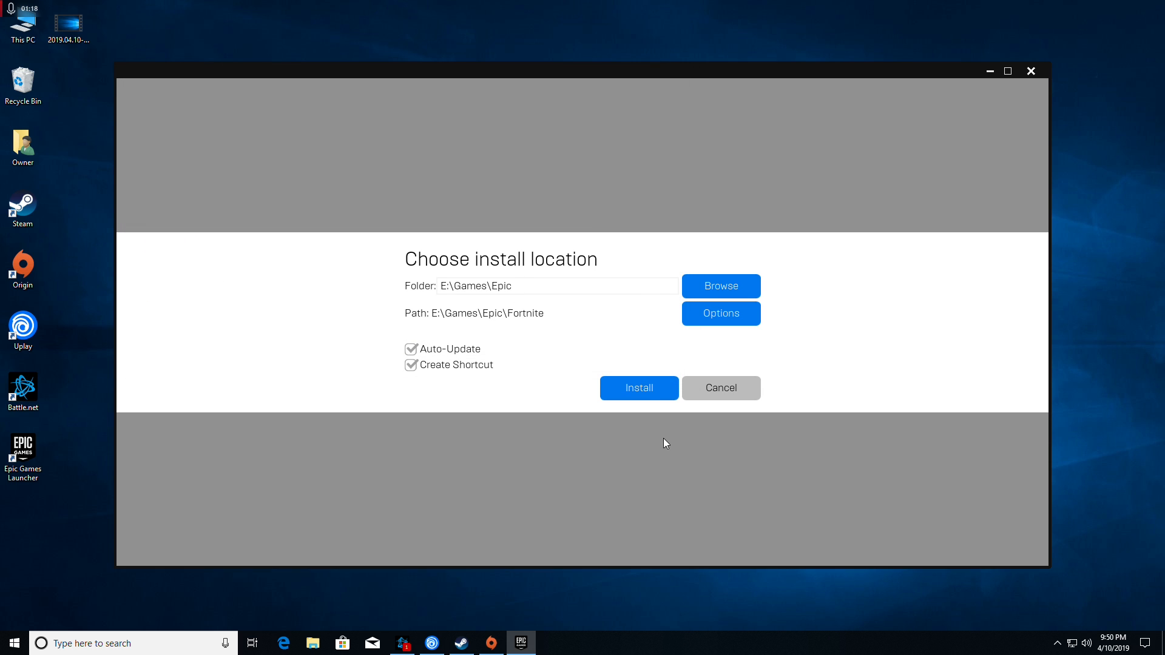
left_click(667, 397)
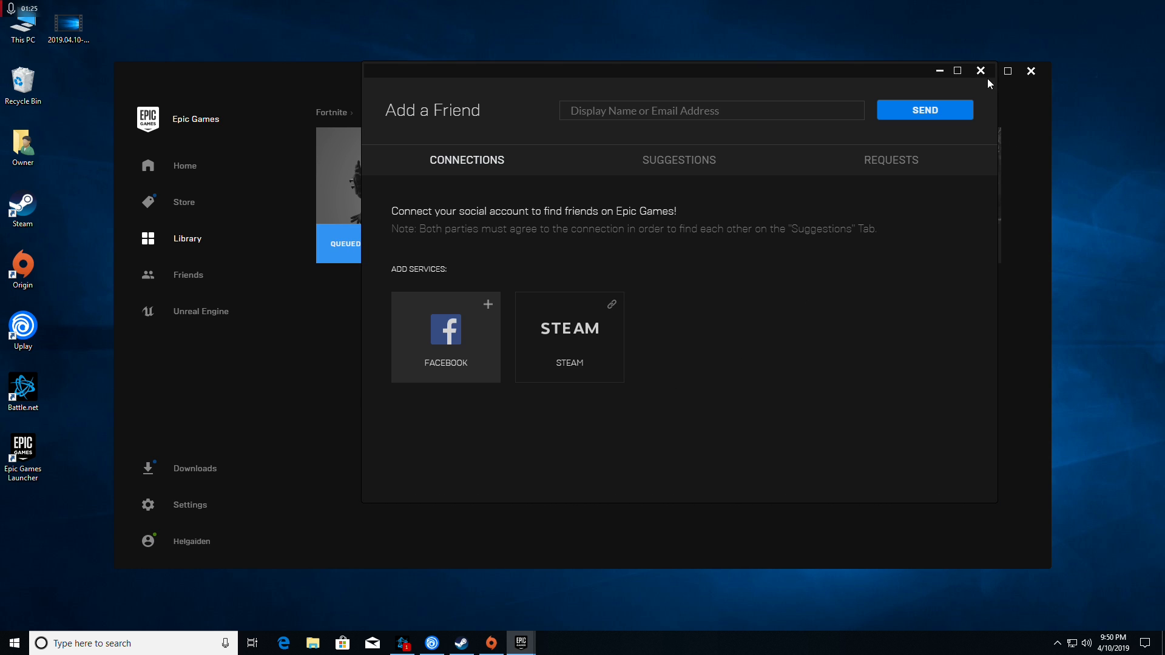
Close the Add a Friend window and minimize the Battle.net window to show the desktop.
left_click(980, 70)
left_click(661, 250)
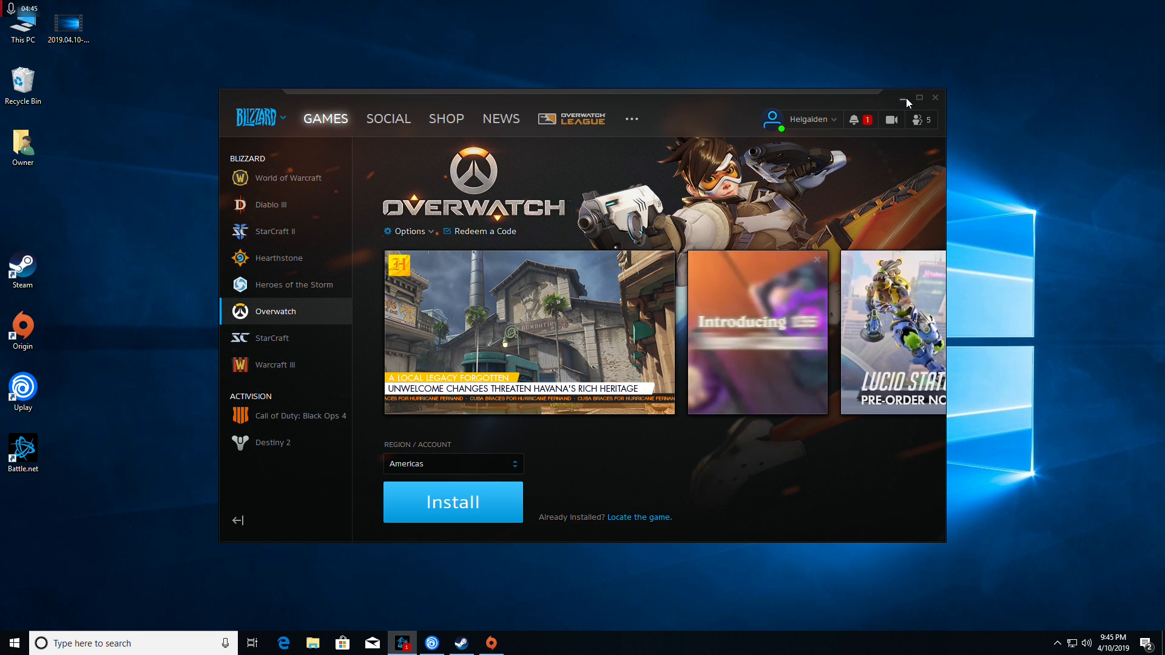
left_click(905, 97)
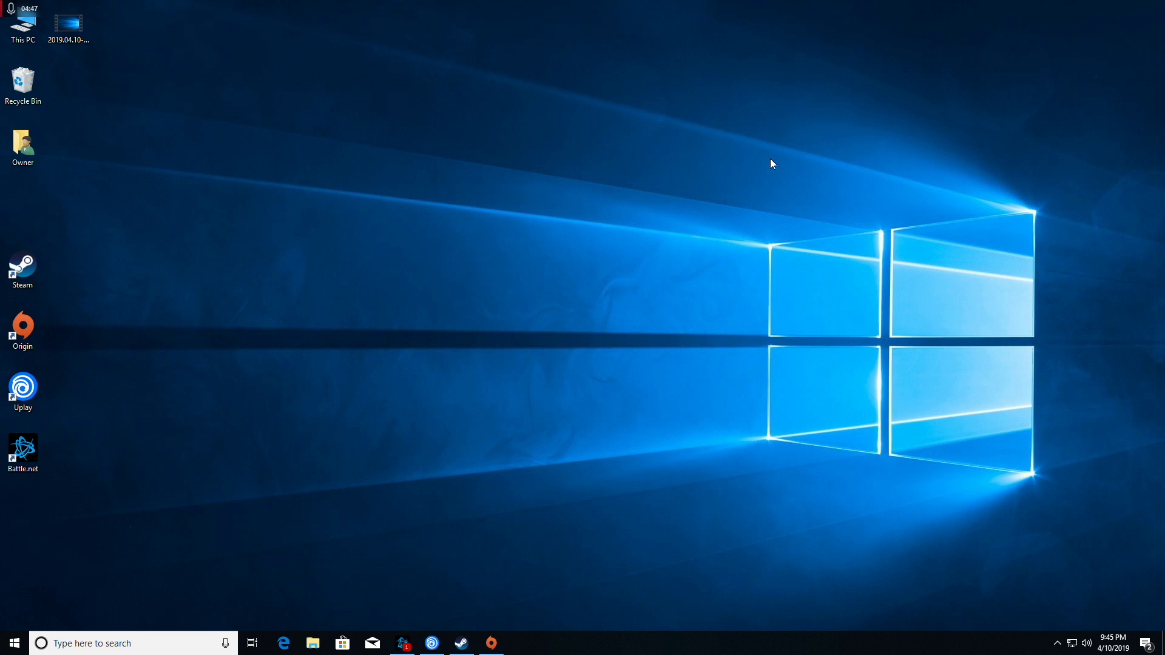